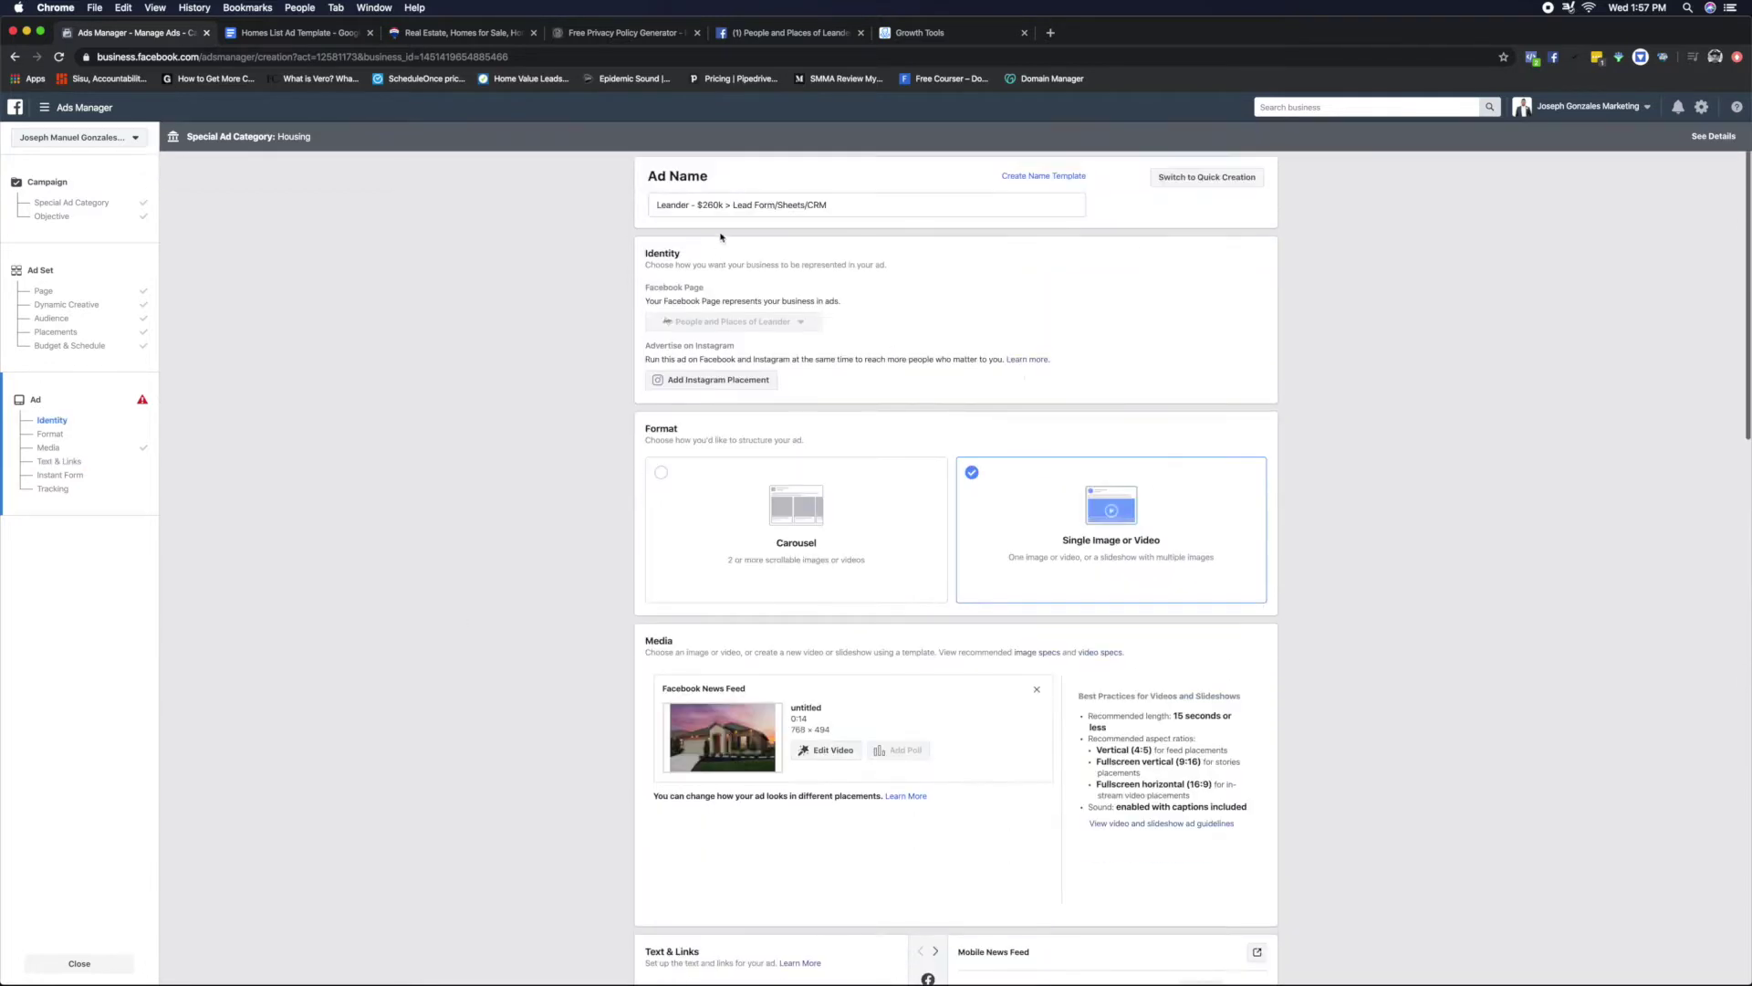
- Copy the full ad name and start a new form in the ad's Instant Form section
{"action": "triple_click", "coordinate": [664, 201]}
{"action": "key", "text": "super+c"}
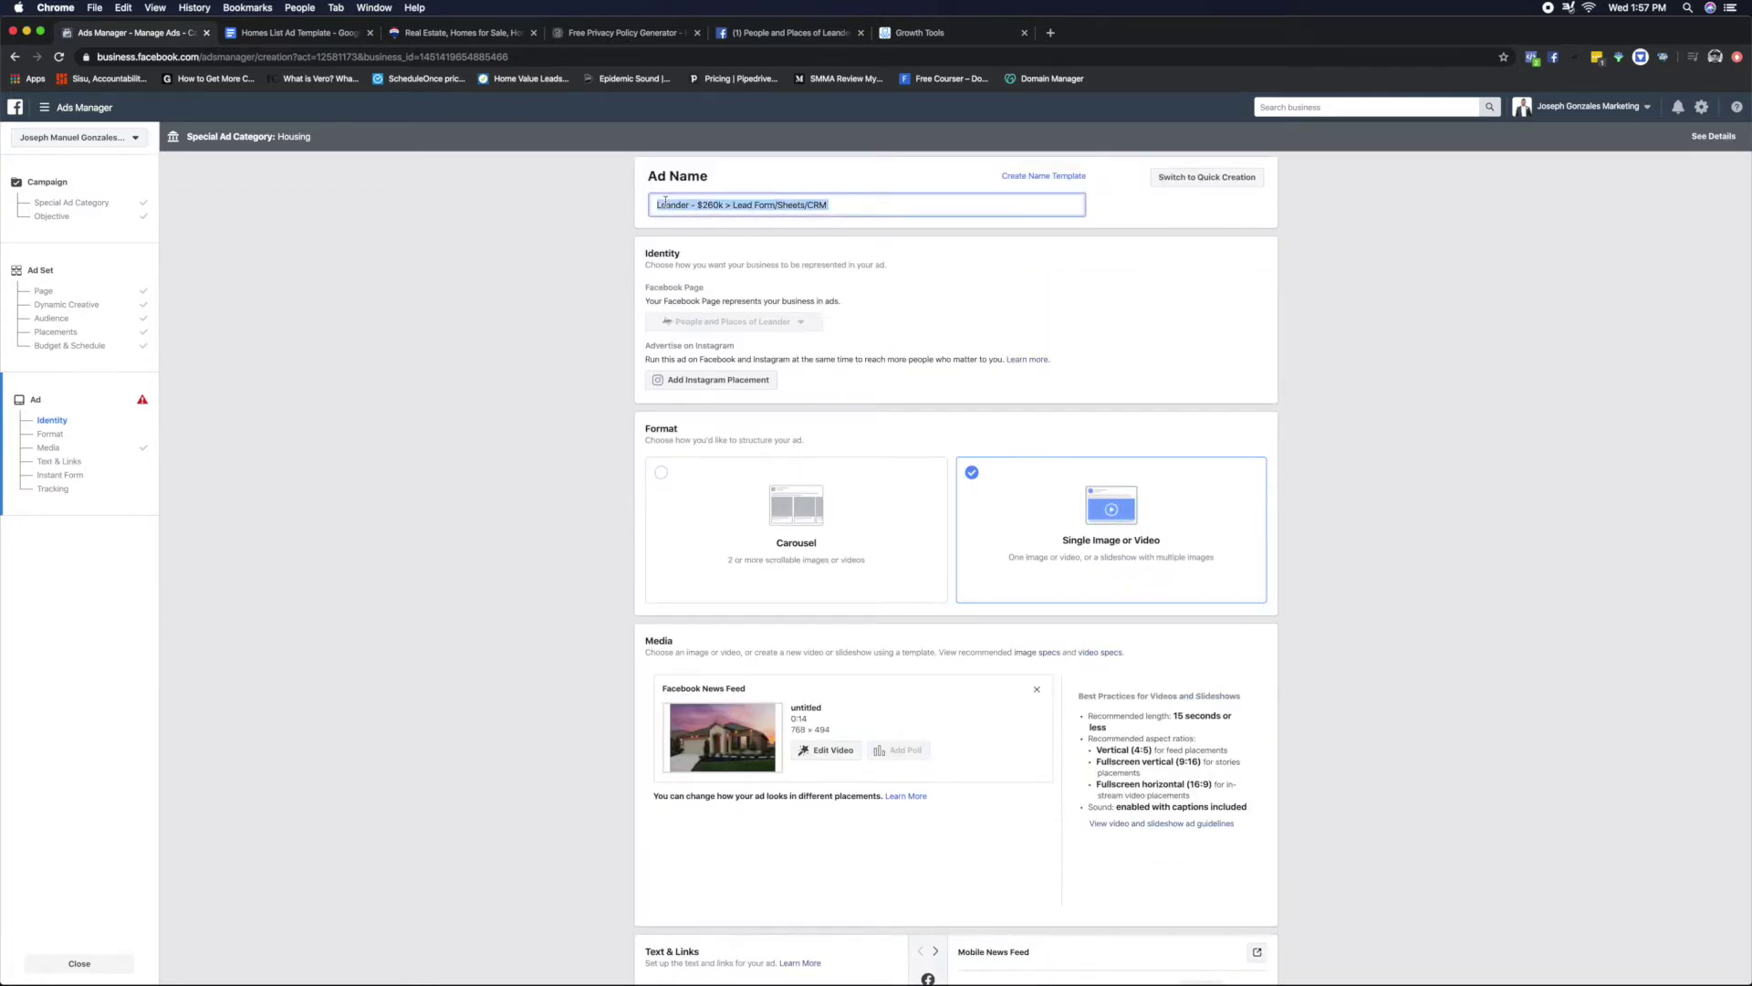
{"action": "left_click", "coordinate": [509, 403]}
{"action": "scroll", "coordinate": [510, 407], "scroll_direction": "down", "scroll_amount": 10}
{"action": "scroll", "coordinate": [510, 407], "scroll_direction": "down", "scroll_amount": 3}
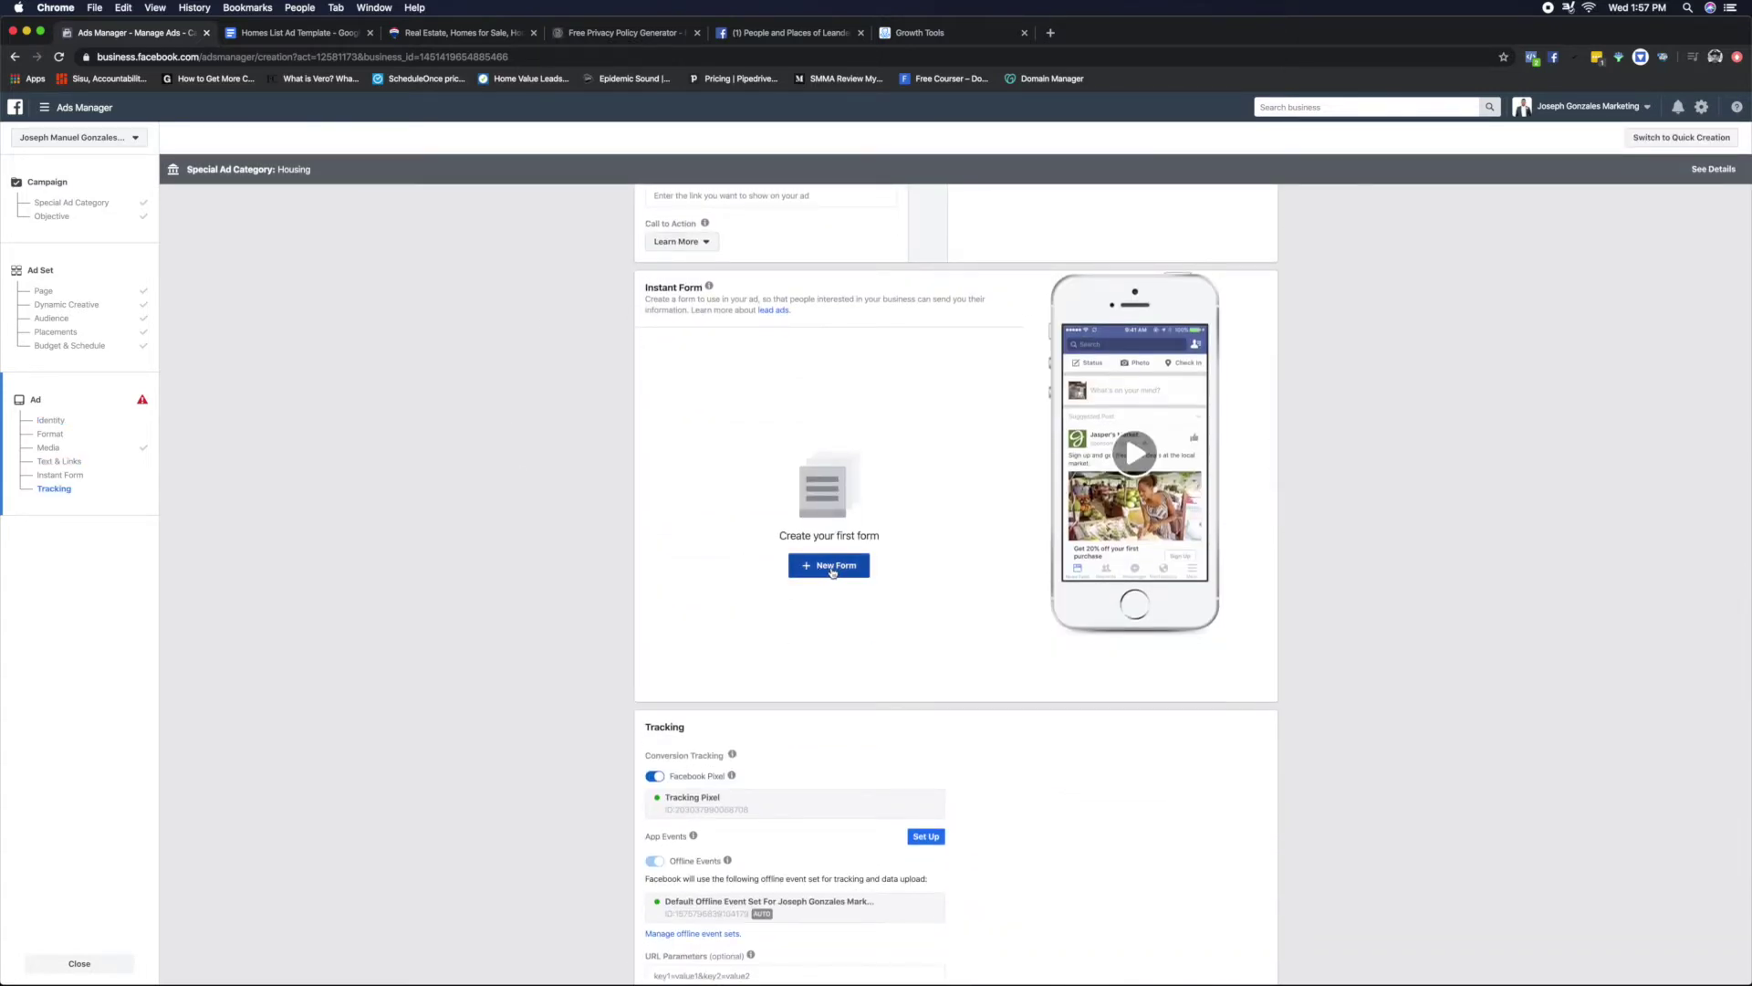
{"action": "left_click", "coordinate": [831, 570]}
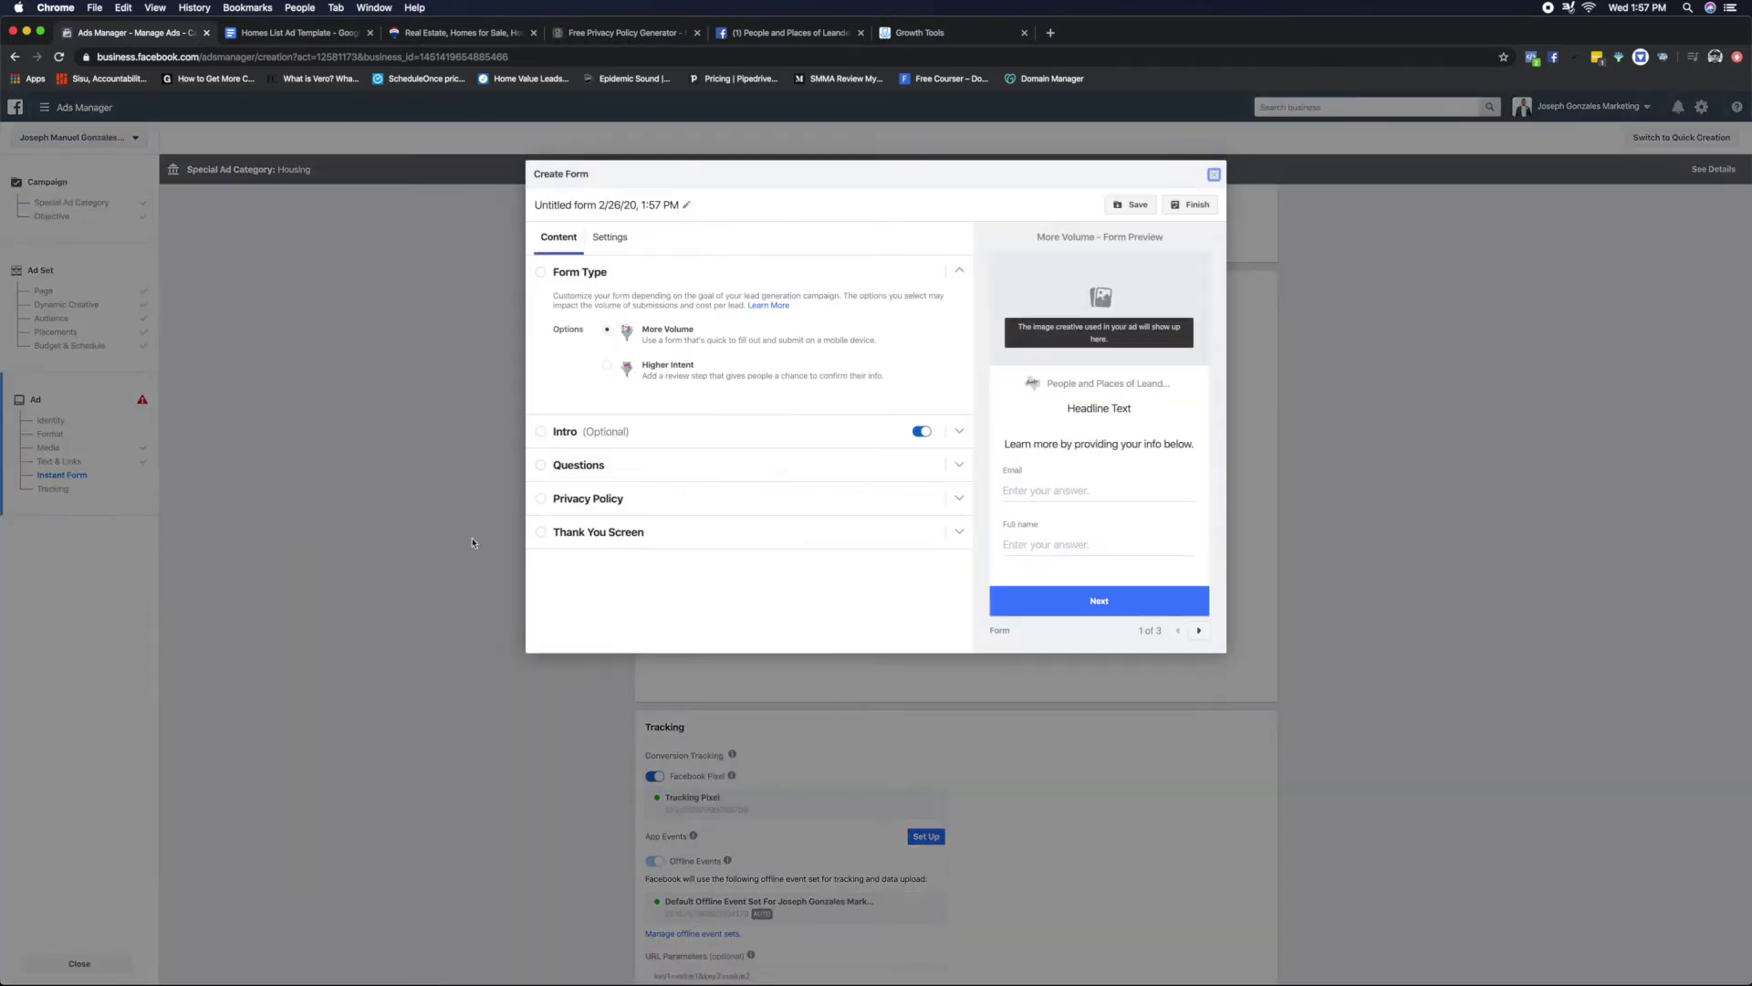
- Name the form "Leander - $260k > Lead Form/Sheets/CRM 2/26/20", using the copied ad name followed by the date only
{"action": "left_click", "coordinate": [581, 207]}
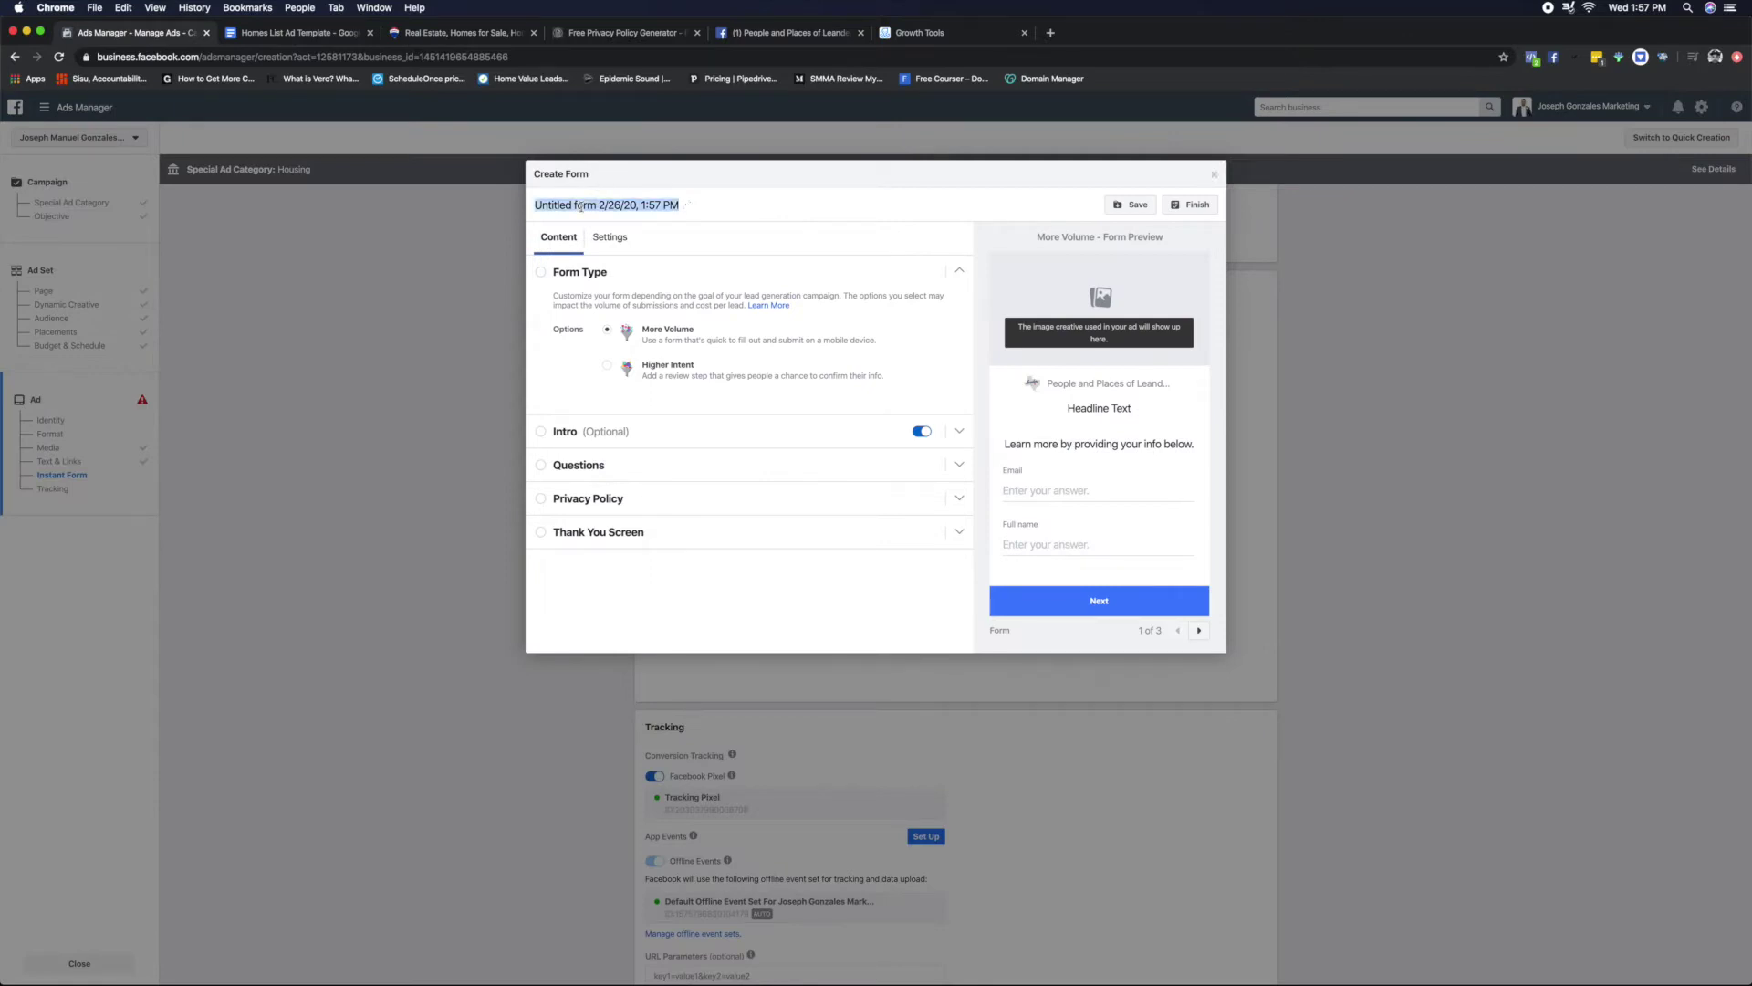
{"action": "left_click", "coordinate": [592, 207]}
{"action": "left_click_drag", "start_coordinate": [600, 207], "coordinate": [490, 209]}
{"action": "key", "text": "super+v"}
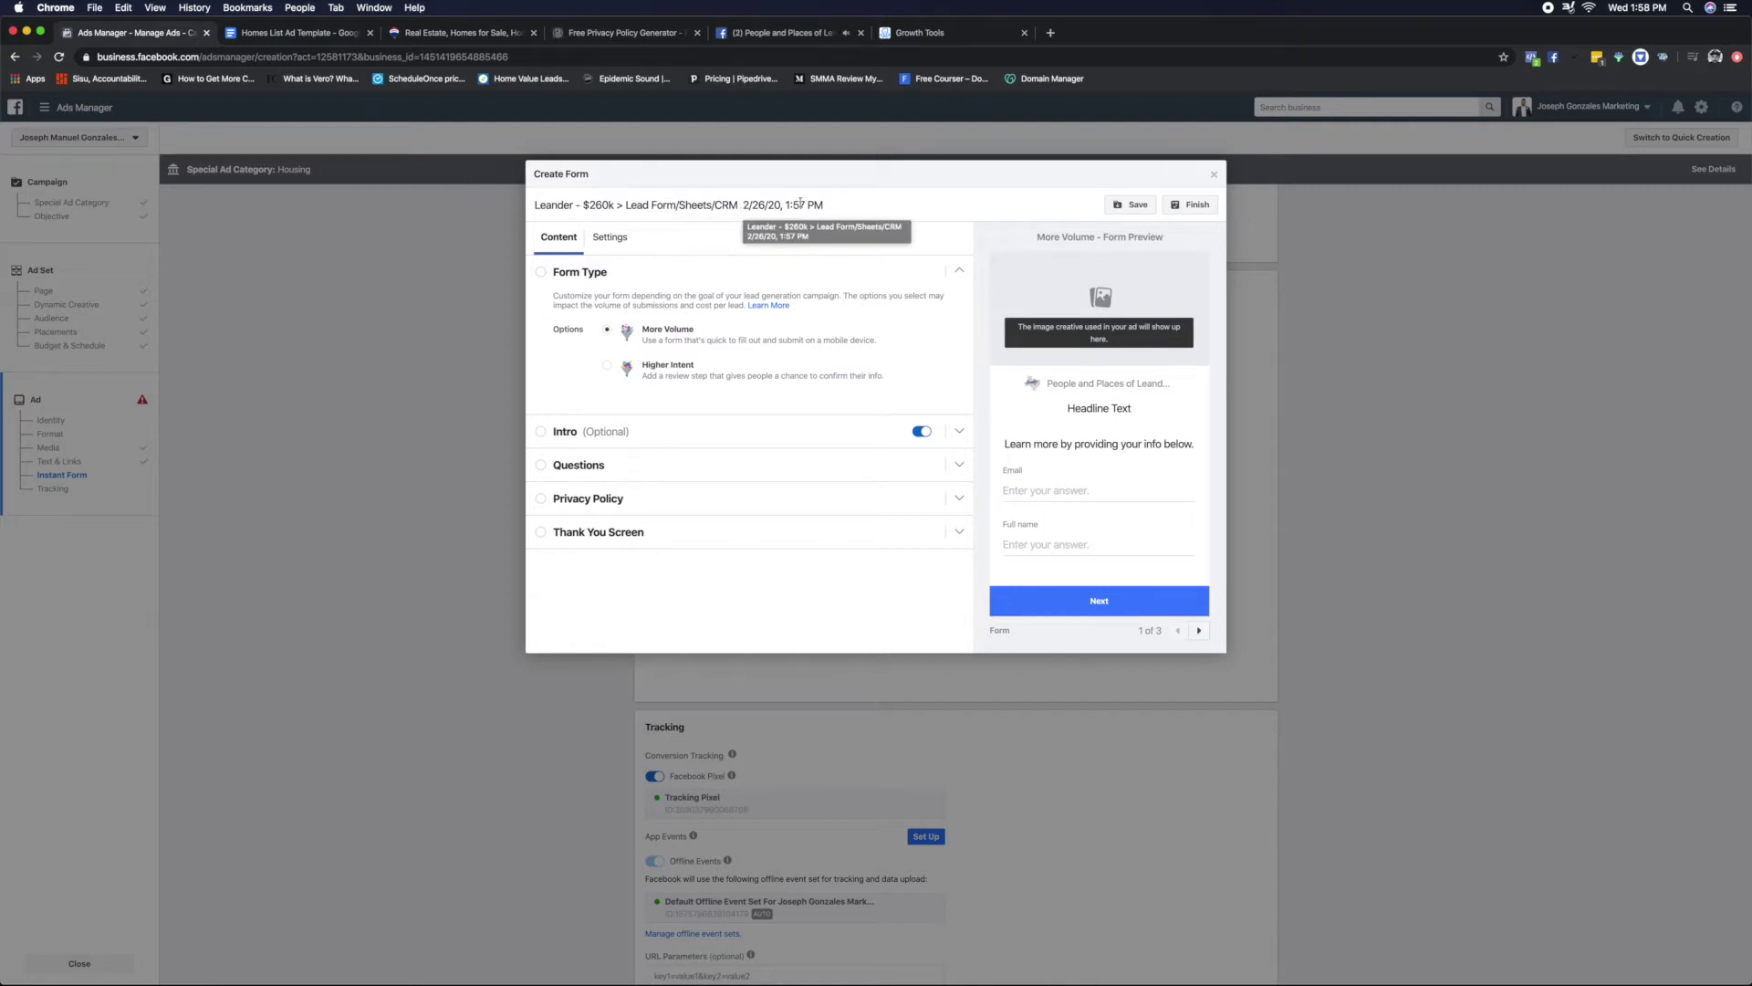
{"action": "left_click_drag", "start_coordinate": [780, 208], "coordinate": [824, 207]}
{"action": "key", "text": "BackSpace"}
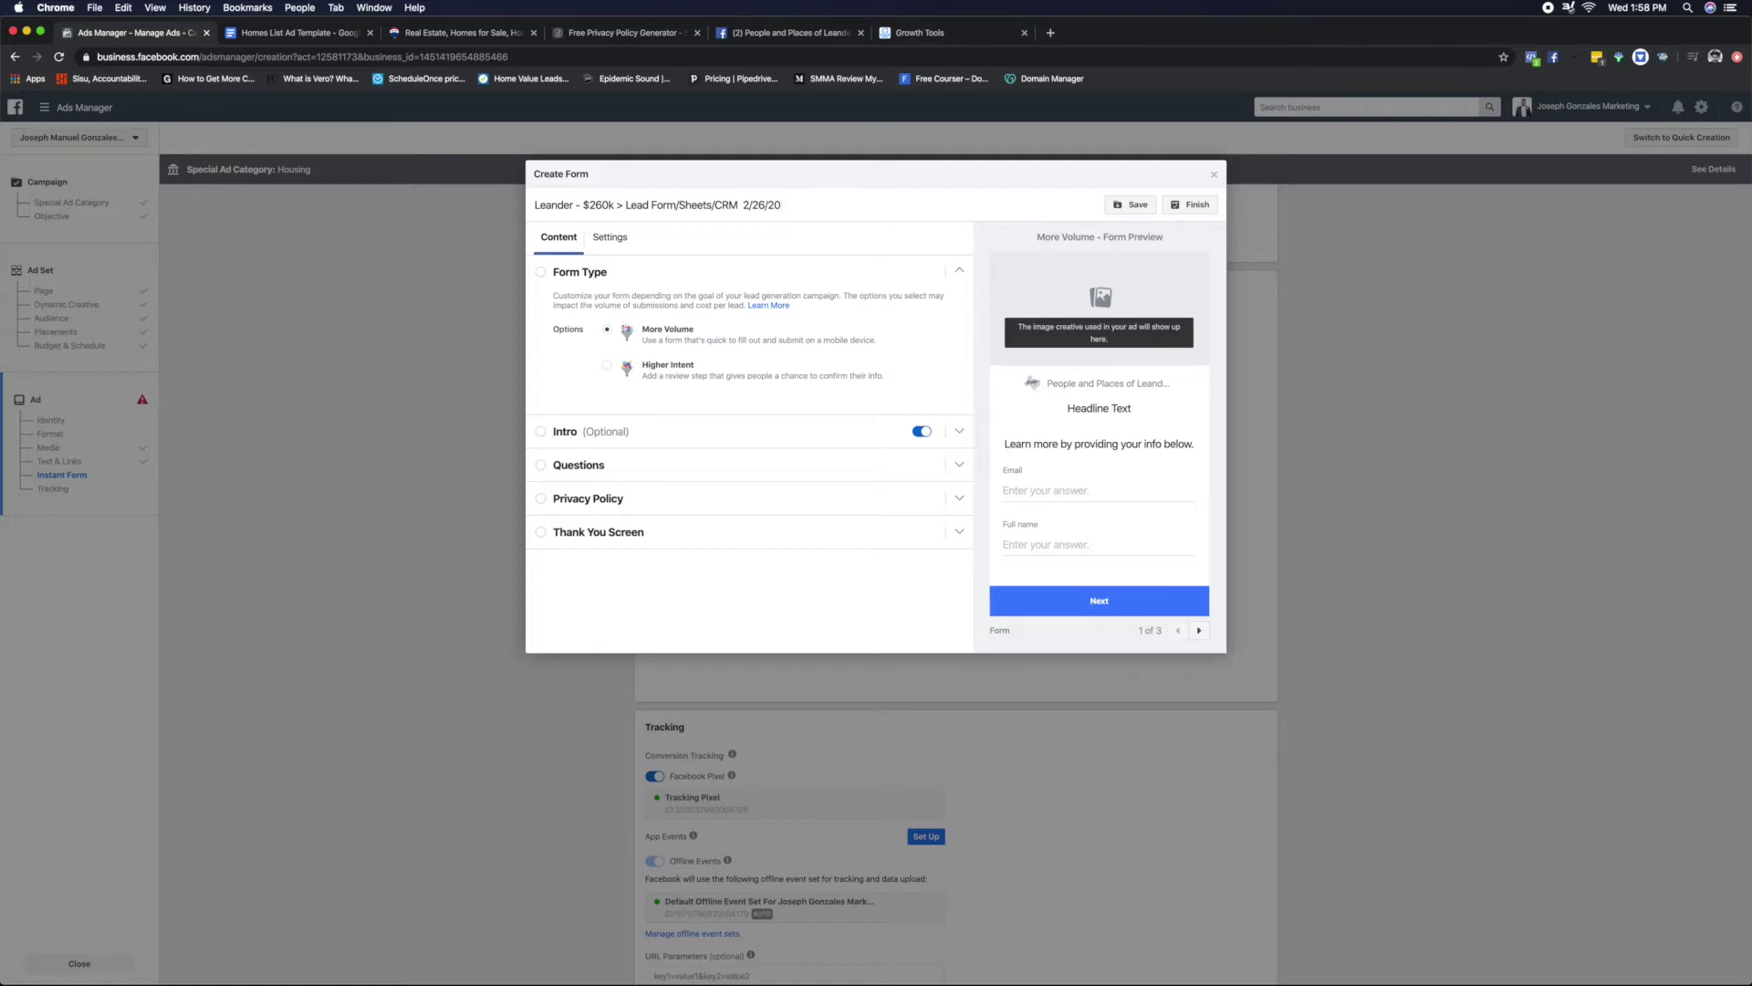
- Turn off the form's optional Intro, check its settings and collapse the section
{"action": "left_click", "coordinate": [922, 431]}
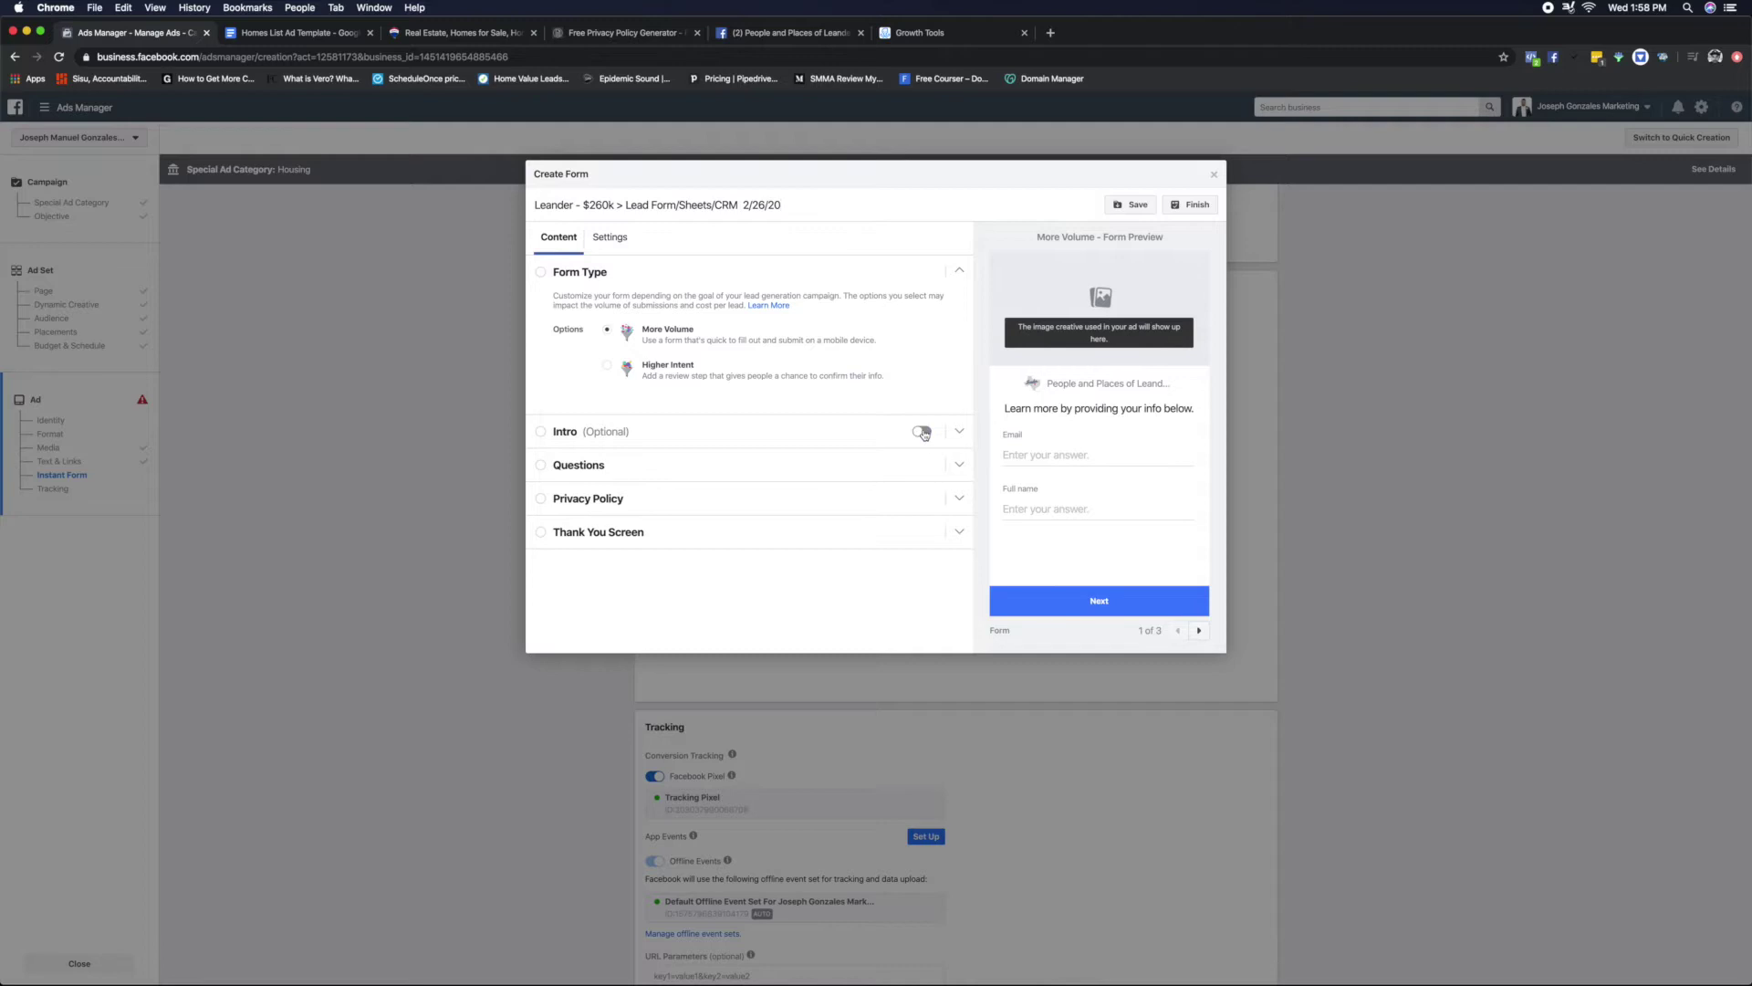
{"action": "left_click", "coordinate": [612, 433]}
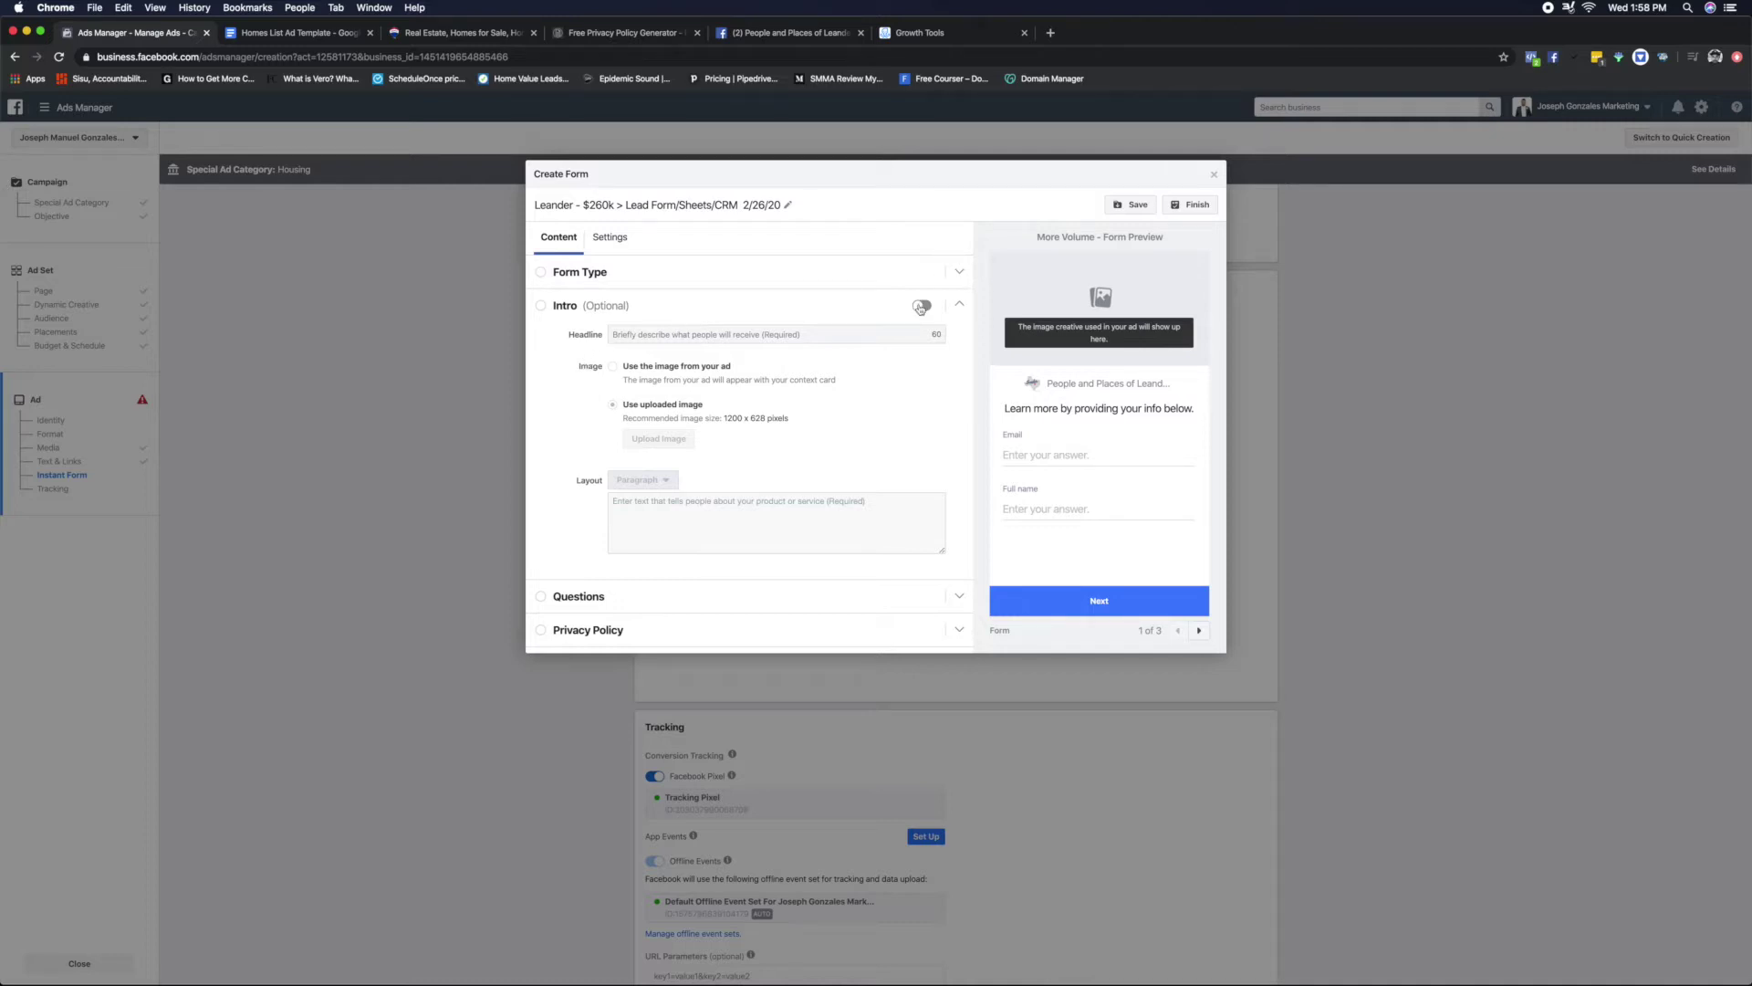
{"action": "scroll", "coordinate": [605, 471], "scroll_direction": "down", "scroll_amount": 1}
{"action": "scroll", "coordinate": [606, 471], "scroll_direction": "up", "scroll_amount": 1}
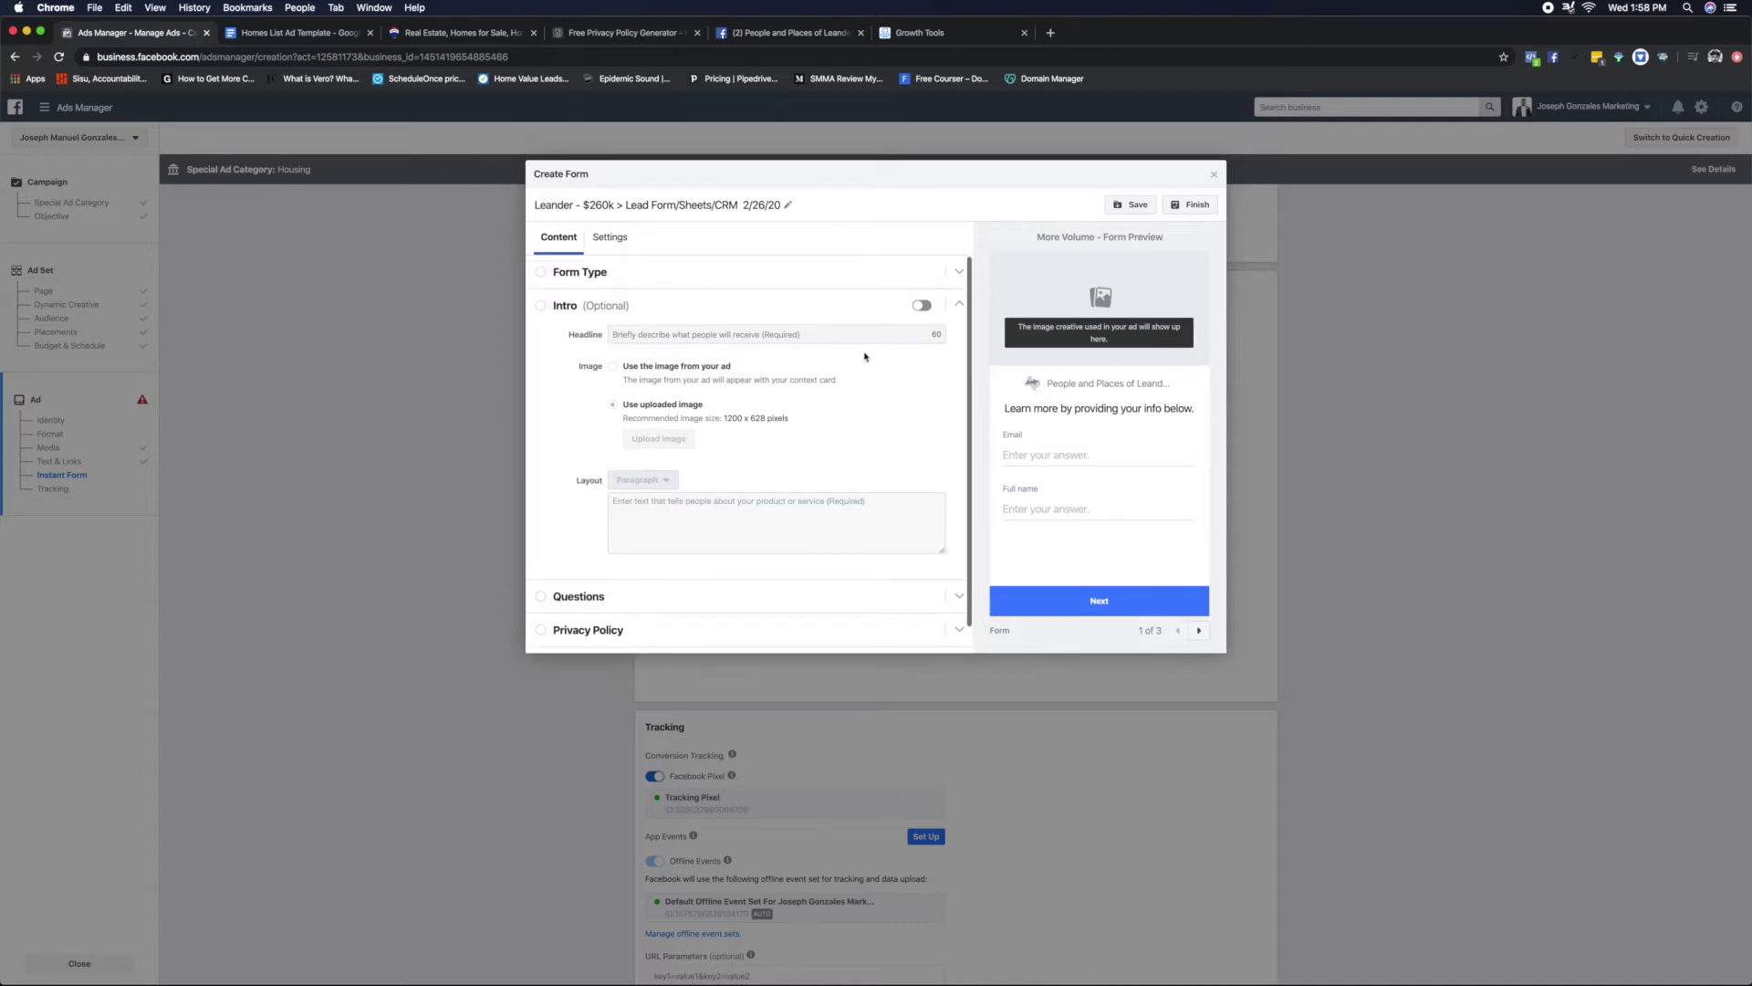
{"action": "left_click", "coordinate": [701, 307]}
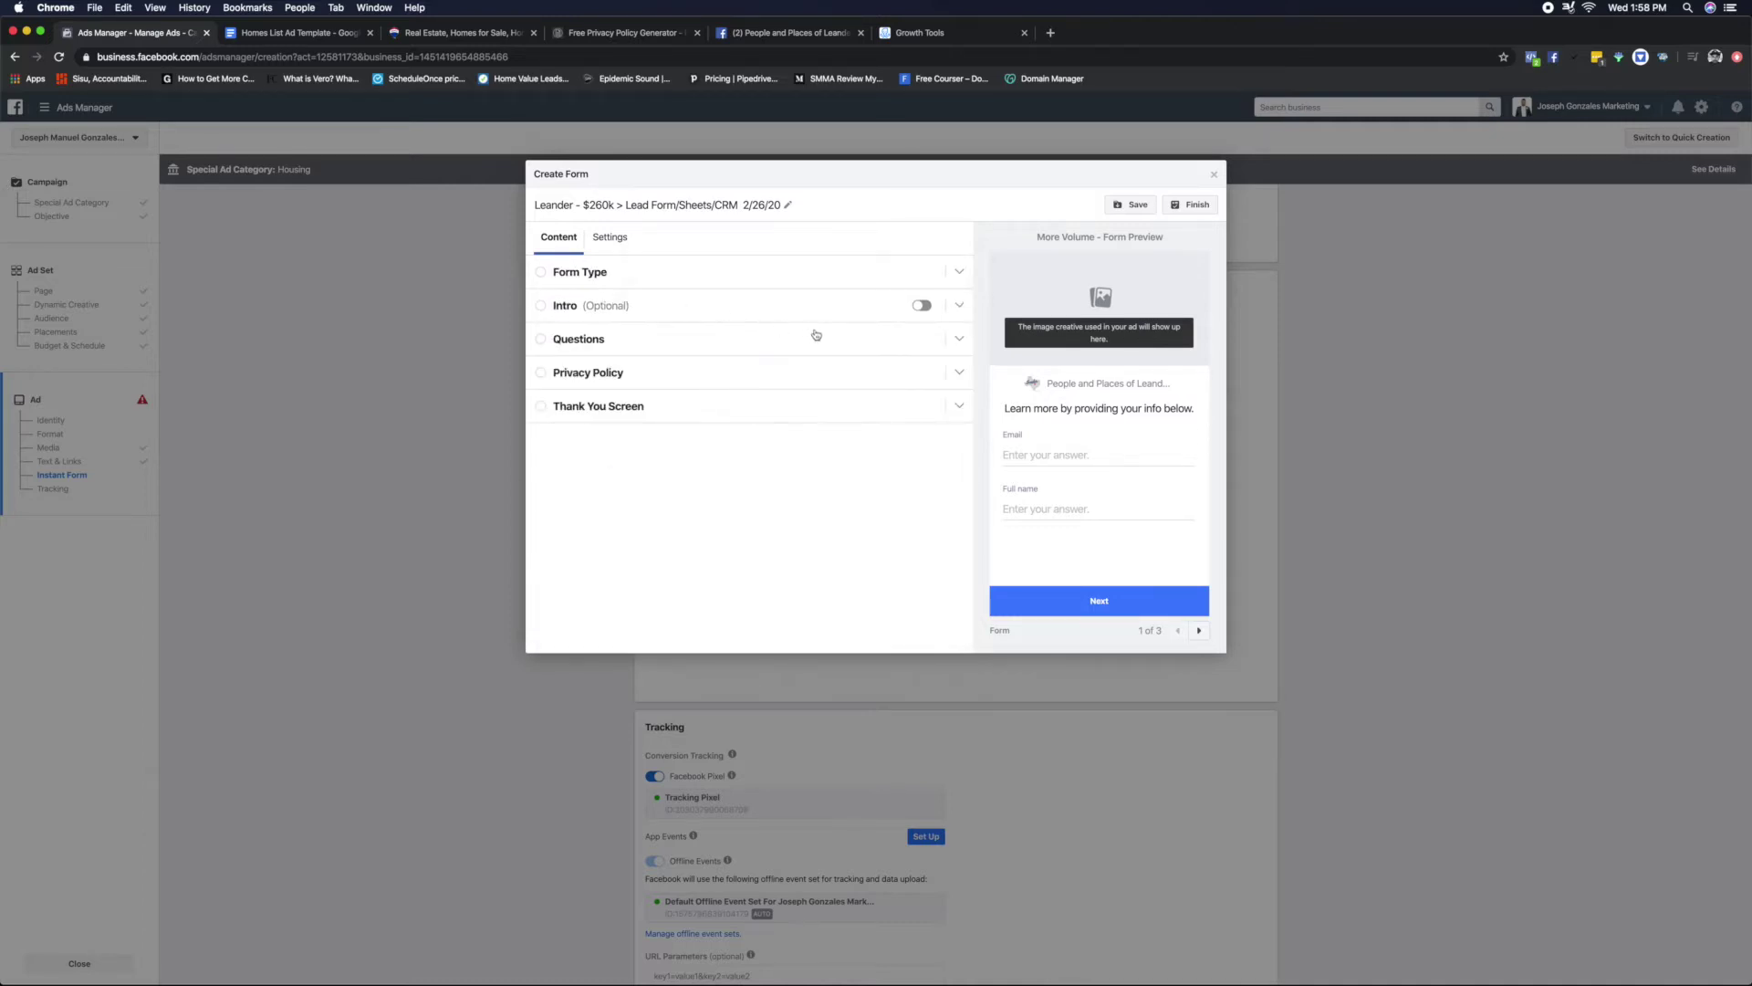
- Reorder the form's questions so that Full name comes before Email
{"action": "left_click", "coordinate": [618, 343]}
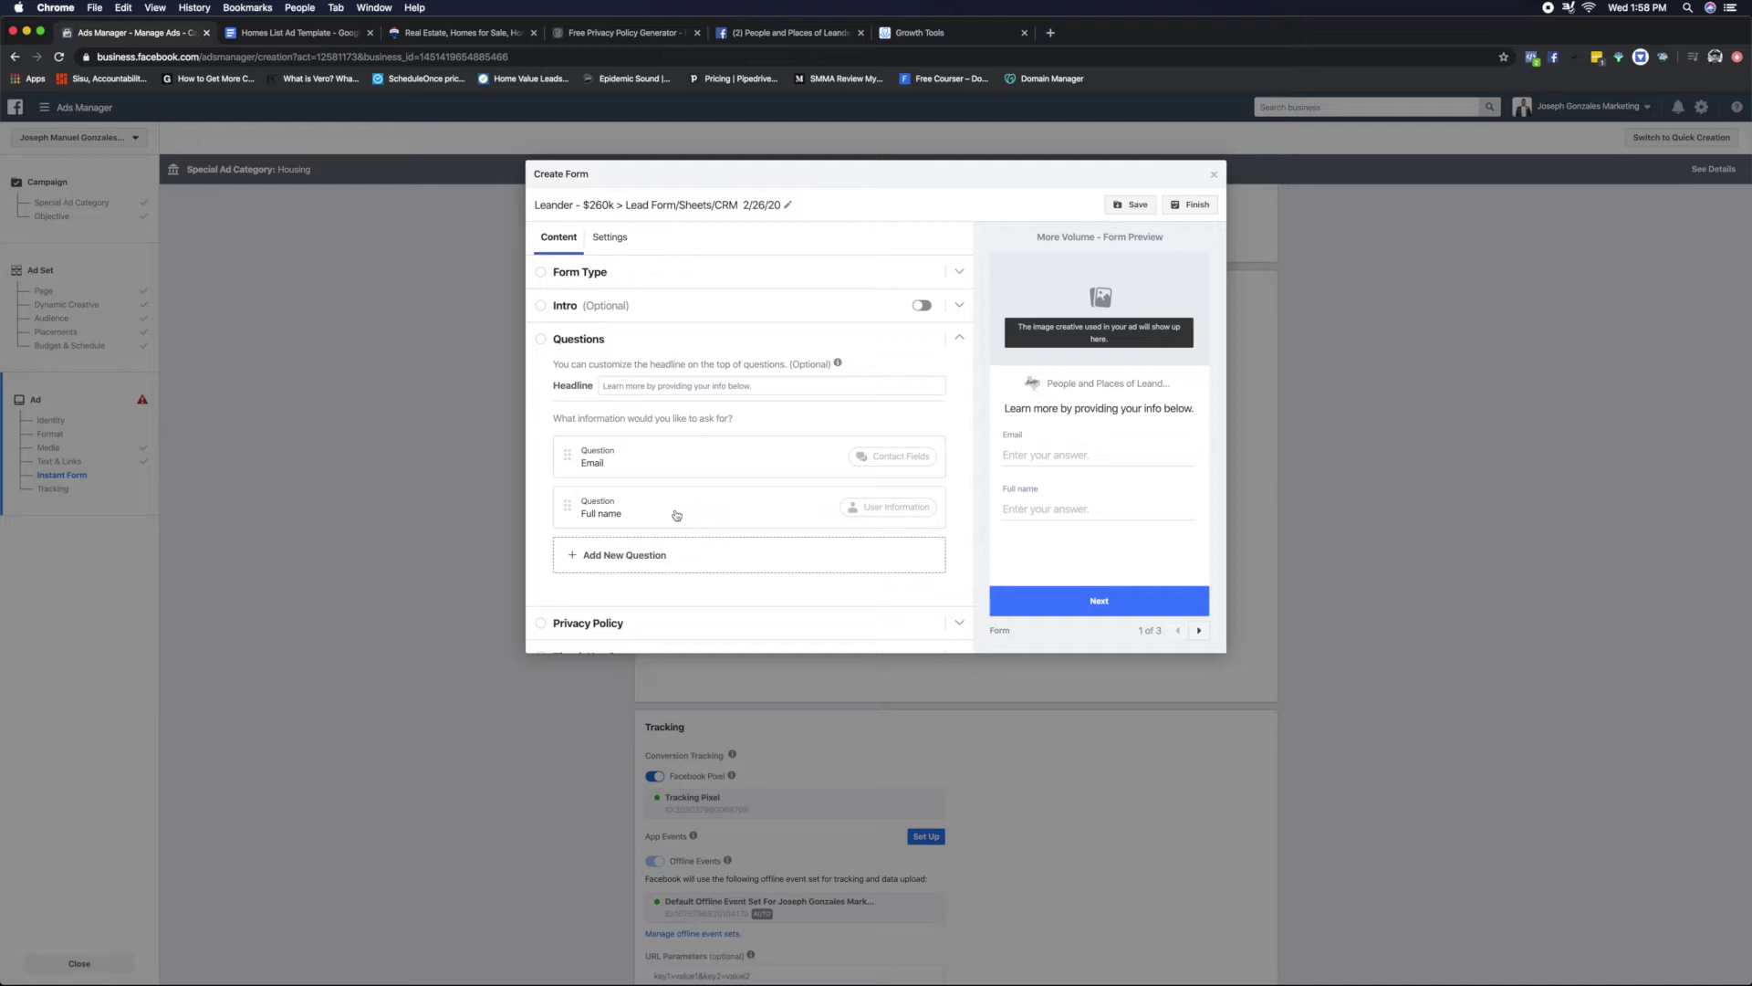
{"action": "left_click_drag", "start_coordinate": [615, 502], "coordinate": [617, 455]}
{"action": "left_click", "coordinate": [720, 512]}
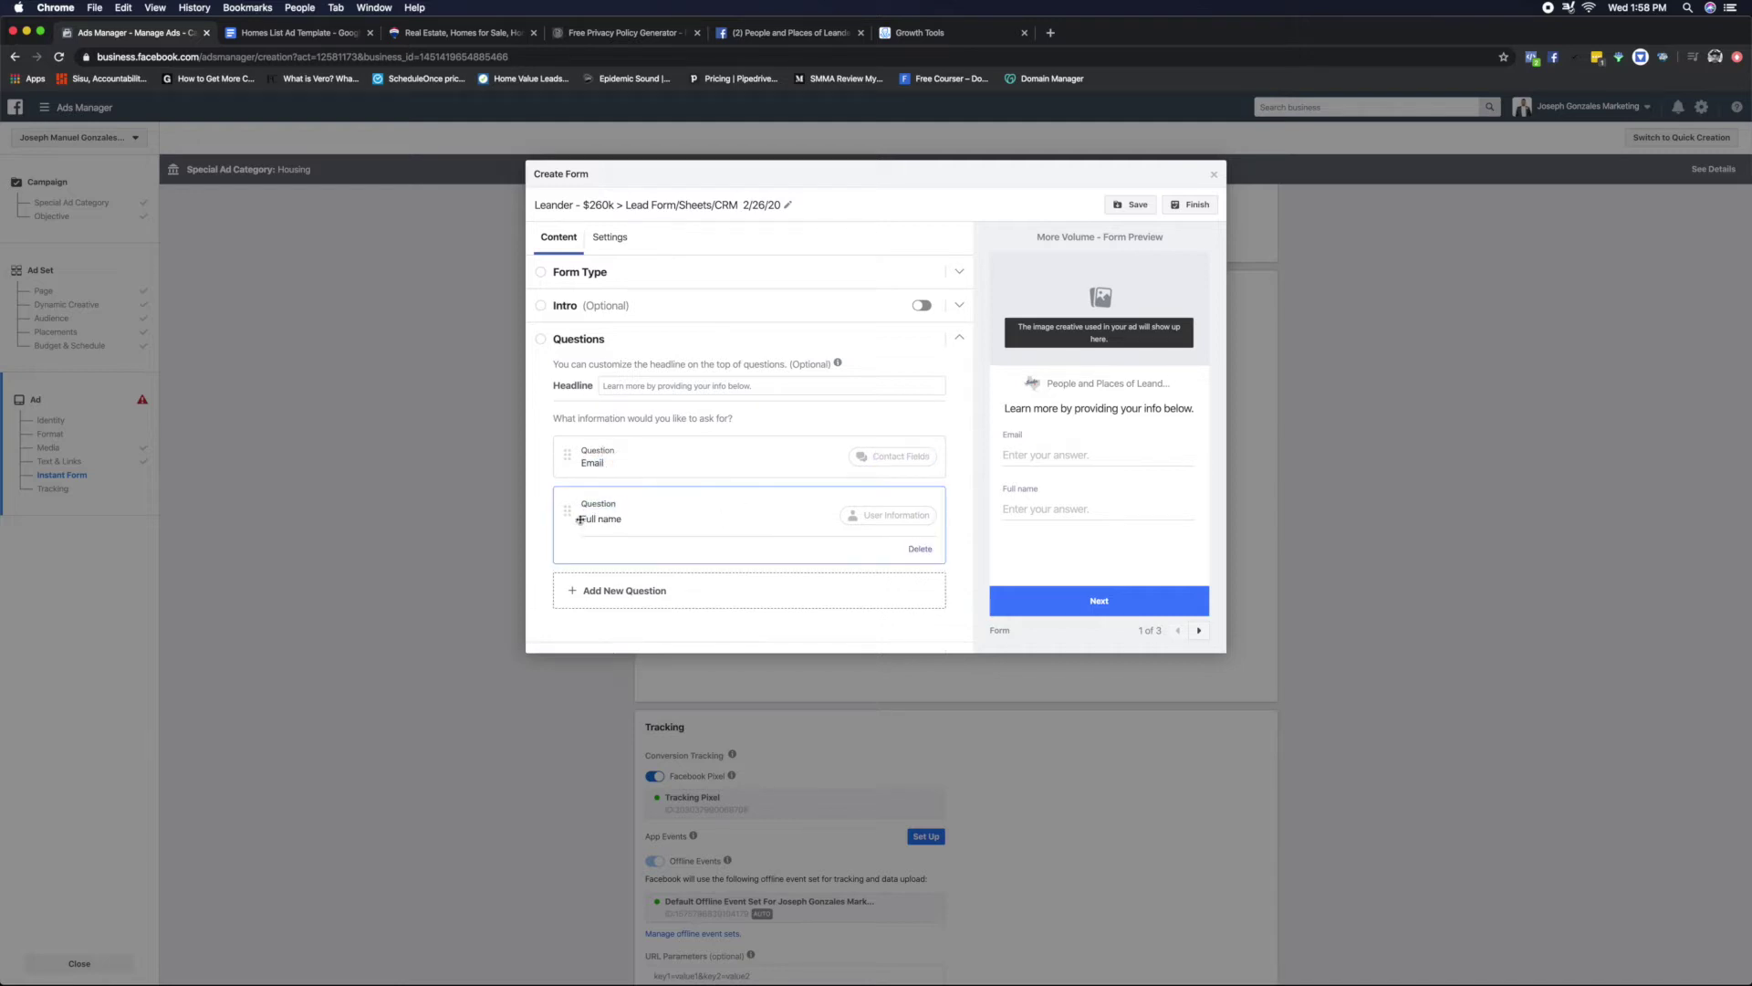
{"action": "left_click_drag", "start_coordinate": [567, 512], "coordinate": [568, 453]}
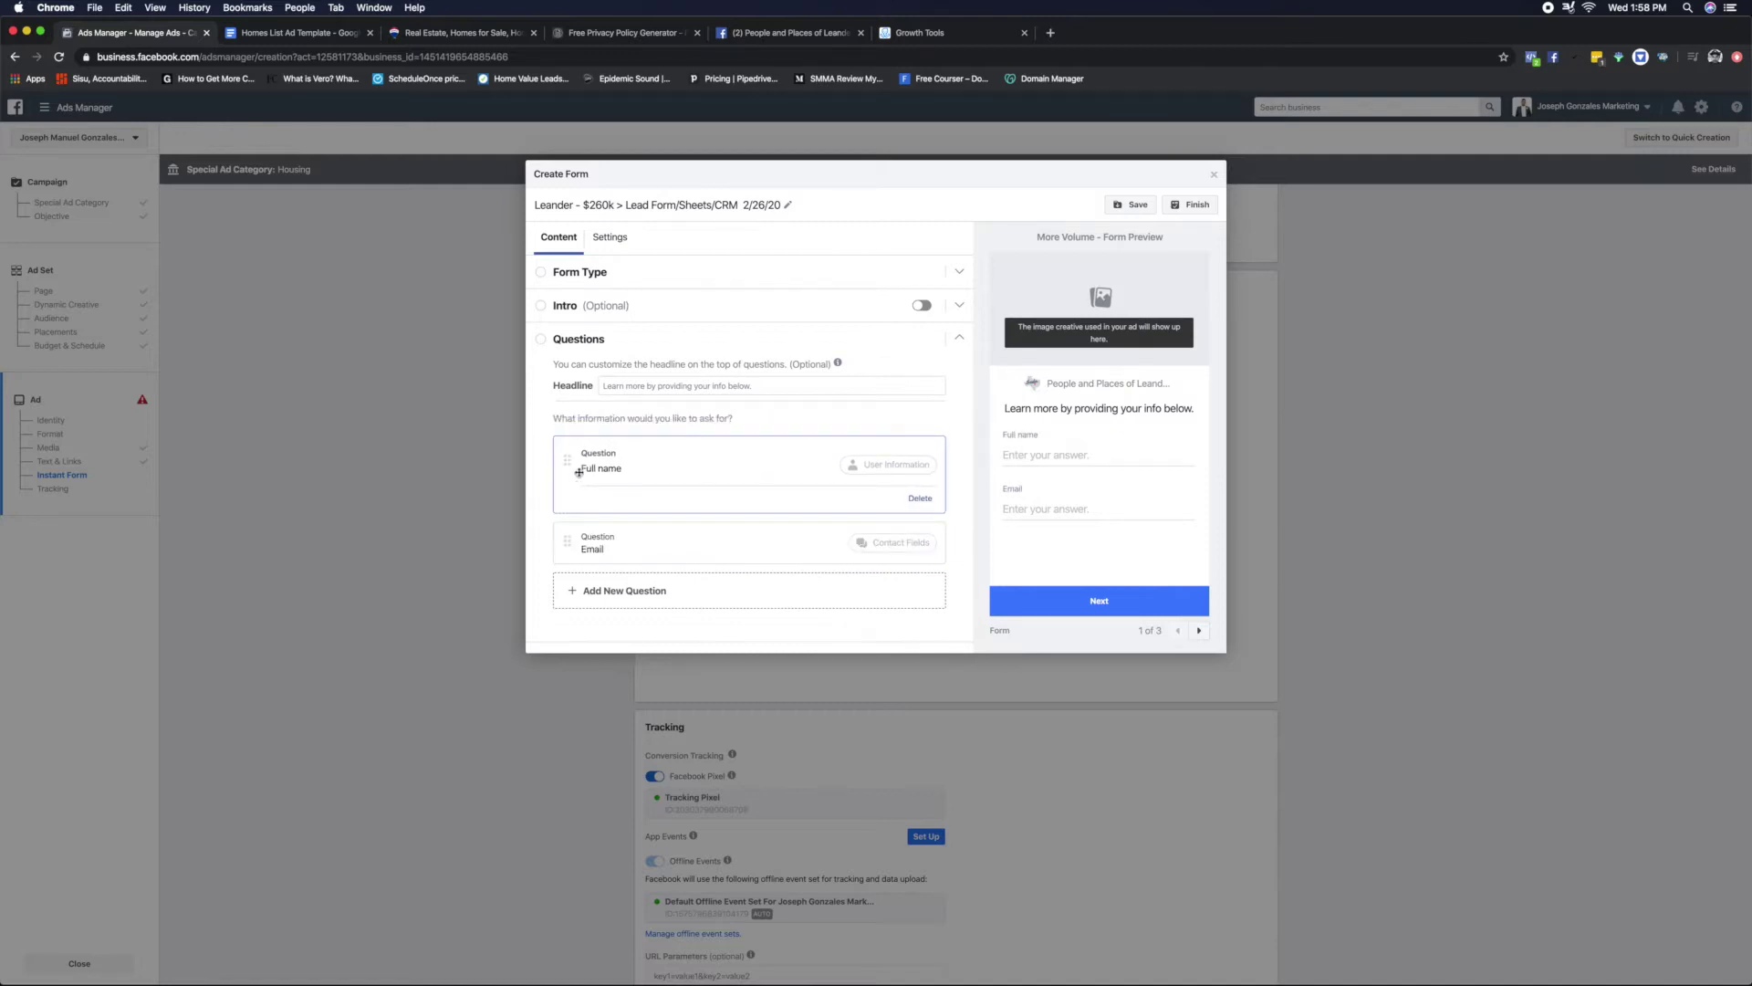
- Add a Phone number question from the prefill contact fields below Email
{"action": "scroll", "coordinate": [661, 505], "scroll_direction": "down", "scroll_amount": 2}
{"action": "left_click", "coordinate": [605, 537]}
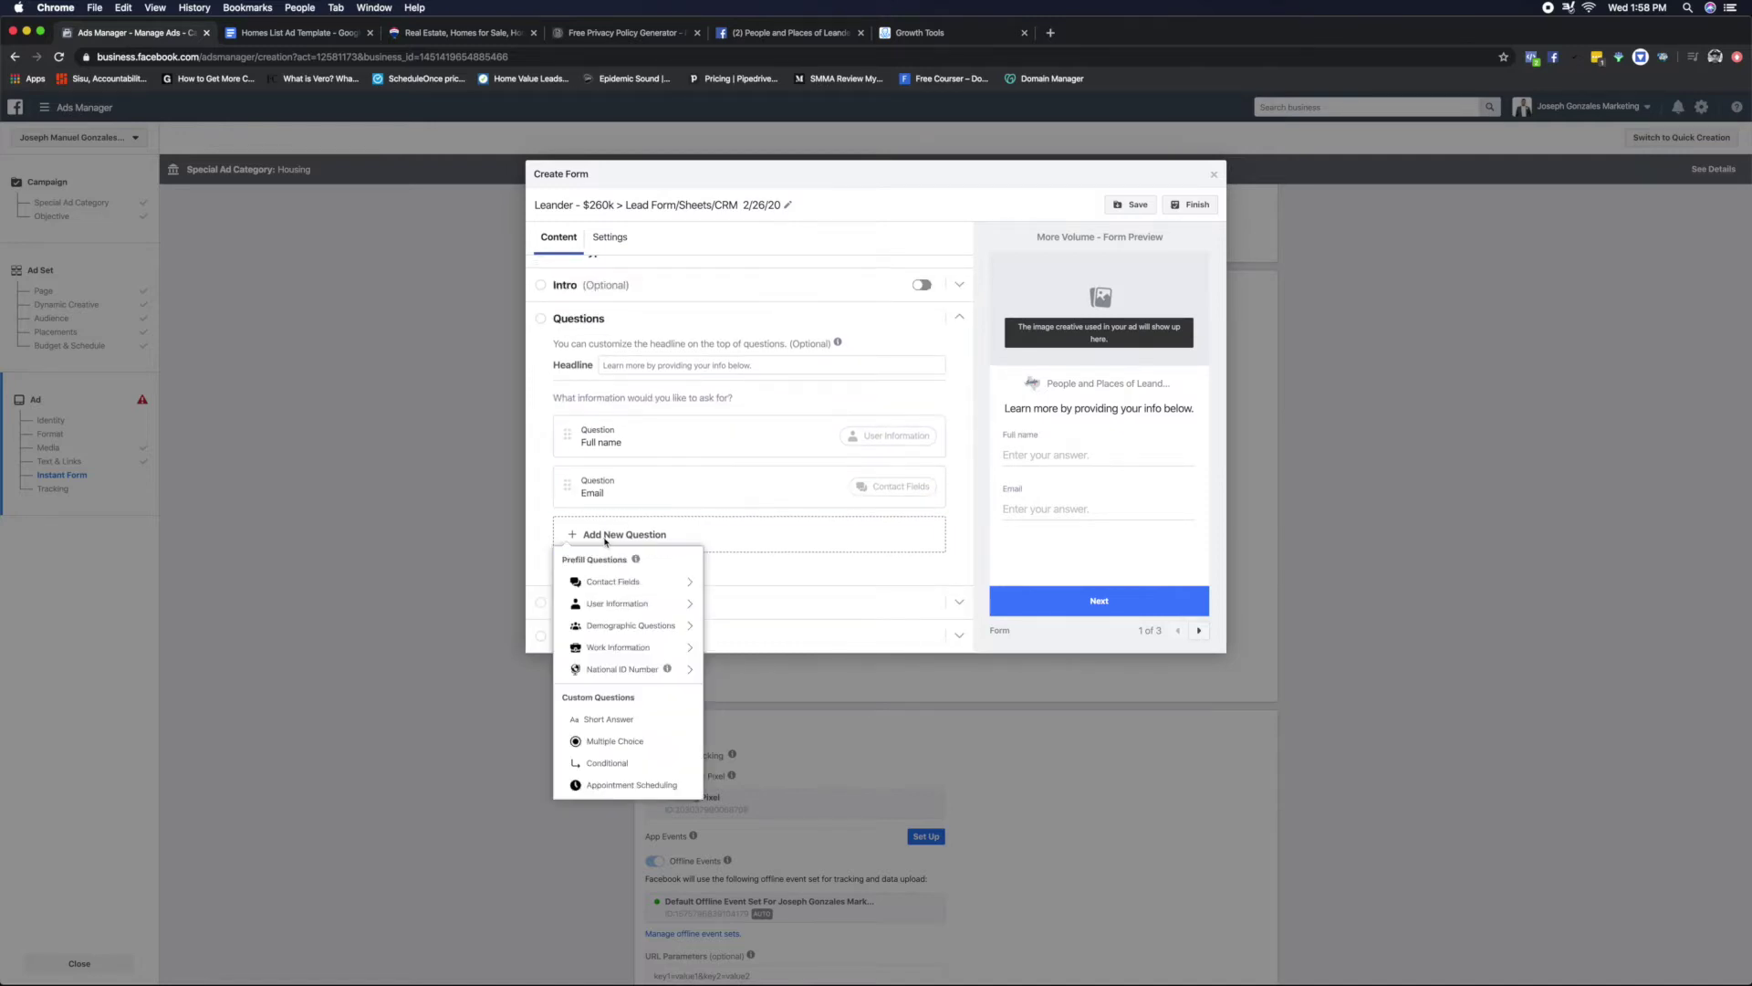
{"action": "mouse_move", "coordinate": [620, 585]}
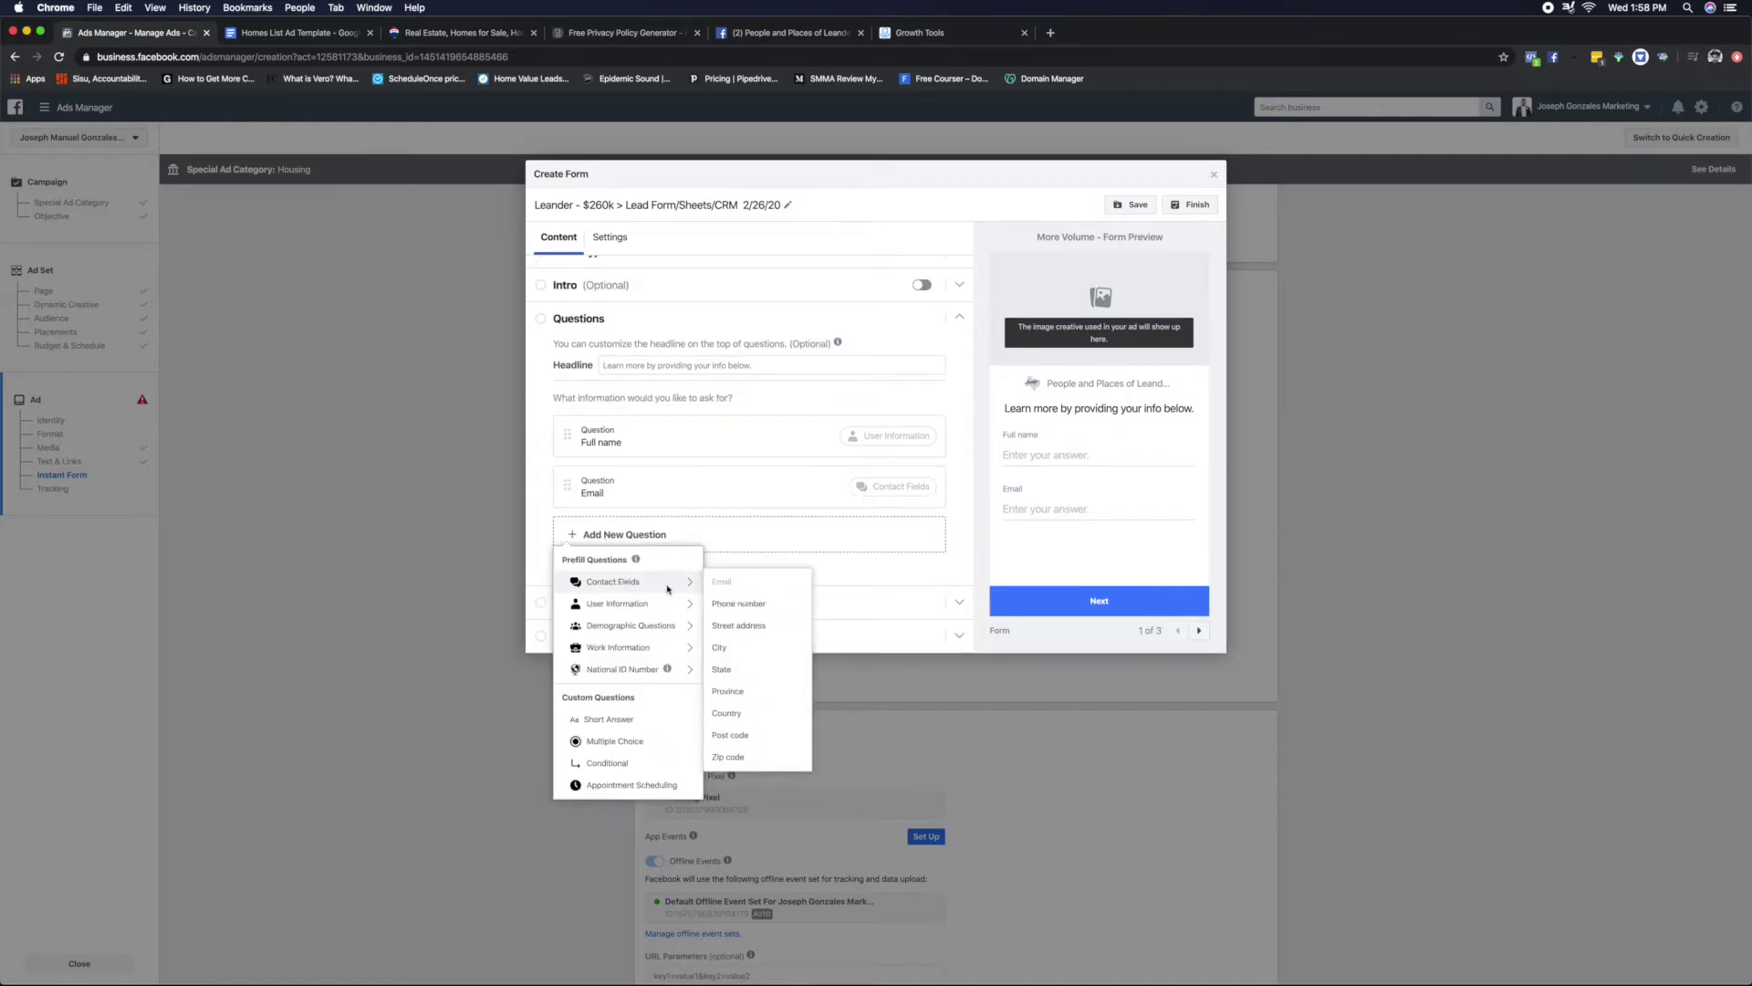
{"action": "left_click", "coordinate": [734, 607]}
{"action": "left_click", "coordinate": [546, 498]}
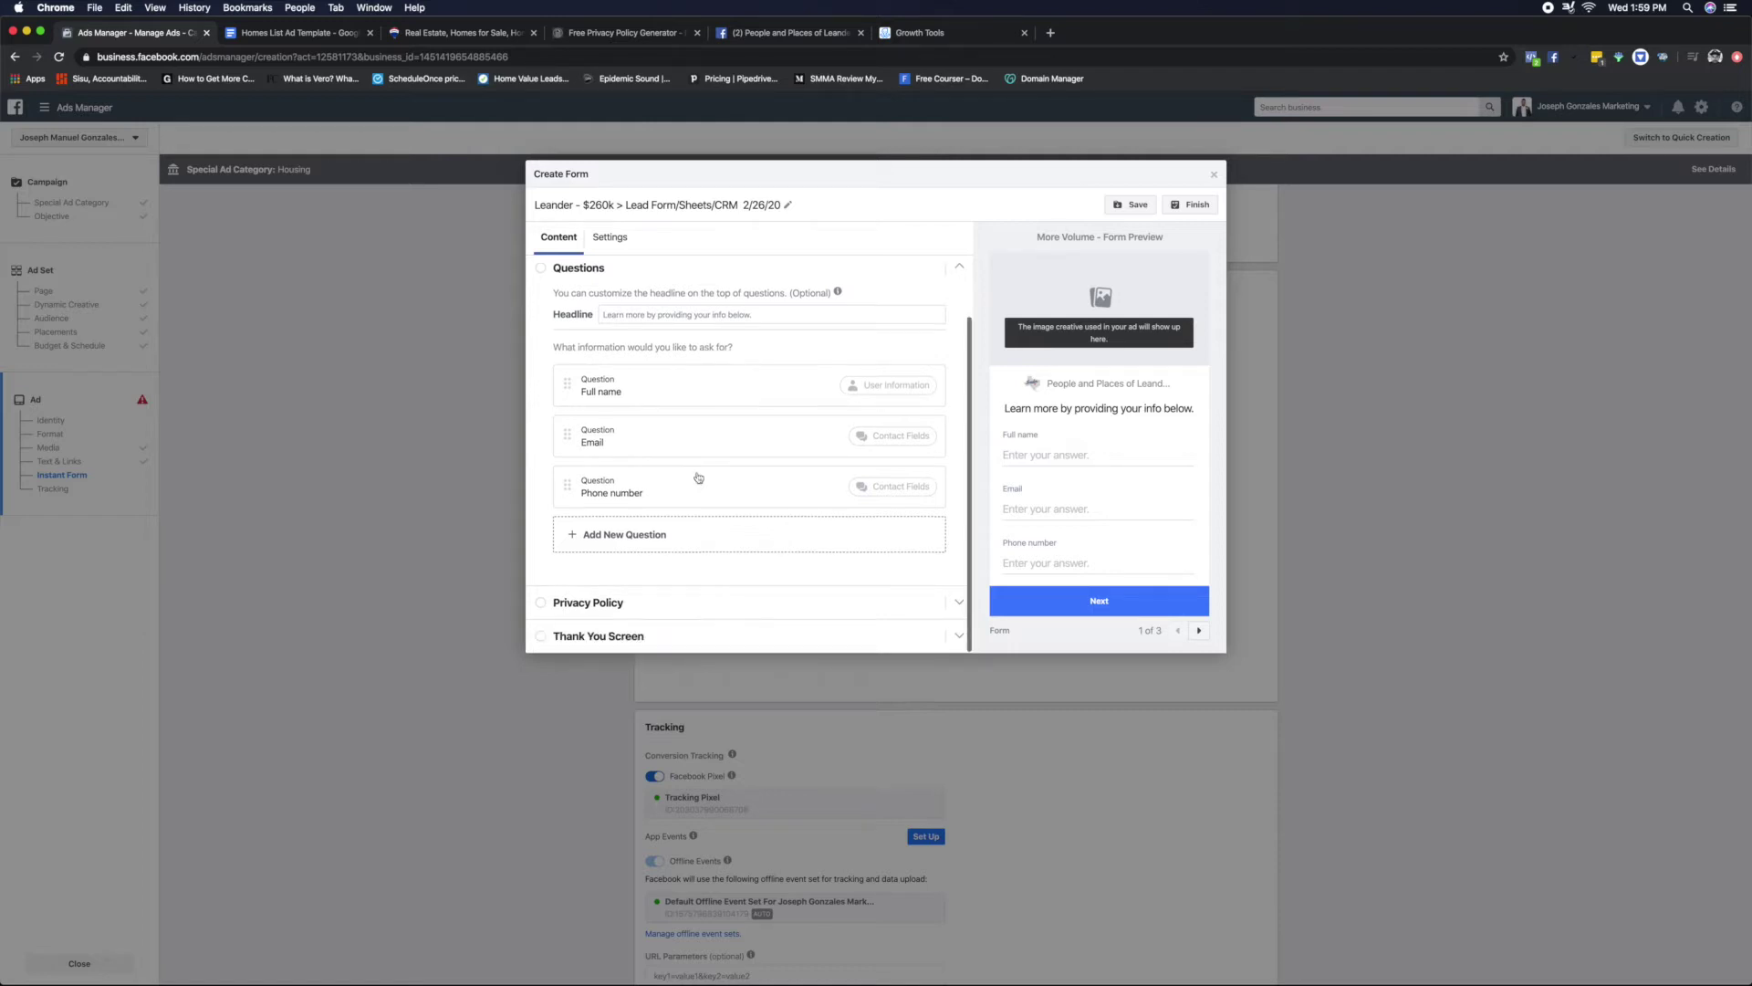
- Copy the Lead Form Questions Headline text from the Homes List Ad Template document into the form's question headline
{"action": "scroll", "coordinate": [637, 444], "scroll_direction": "up", "scroll_amount": 2}
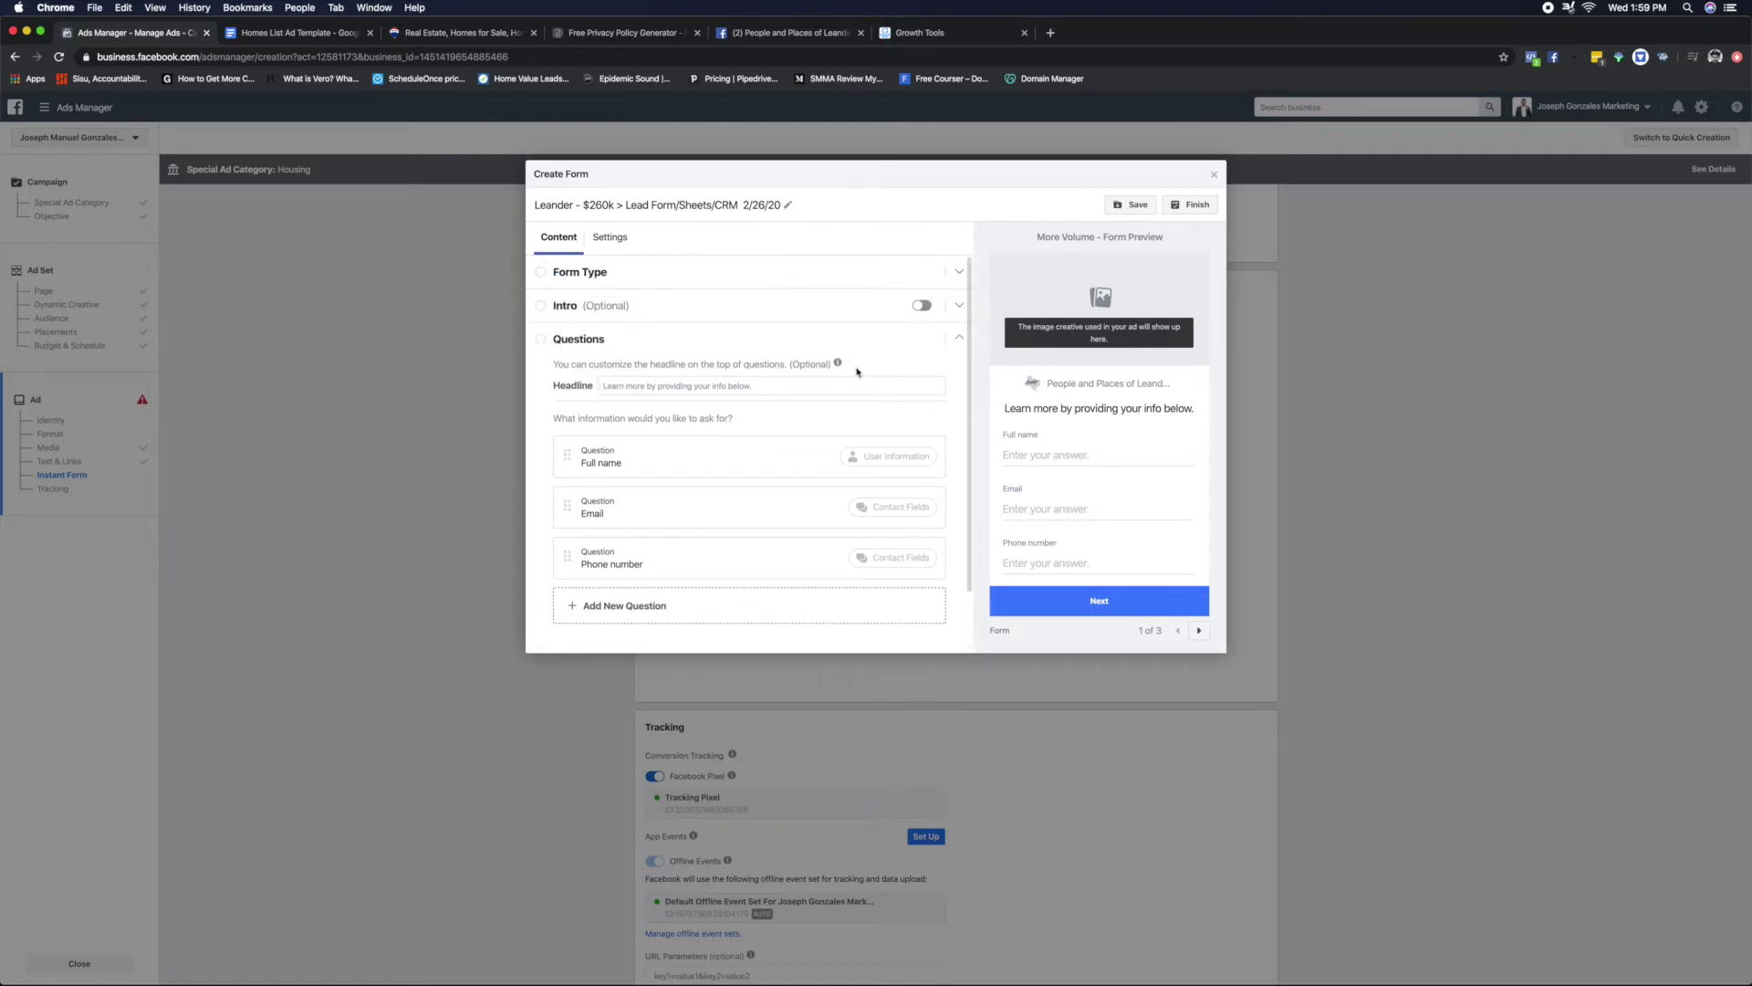
{"action": "scroll", "coordinate": [757, 399], "scroll_direction": "down", "scroll_amount": 2}
{"action": "scroll", "coordinate": [774, 366], "scroll_direction": "up", "scroll_amount": 1}
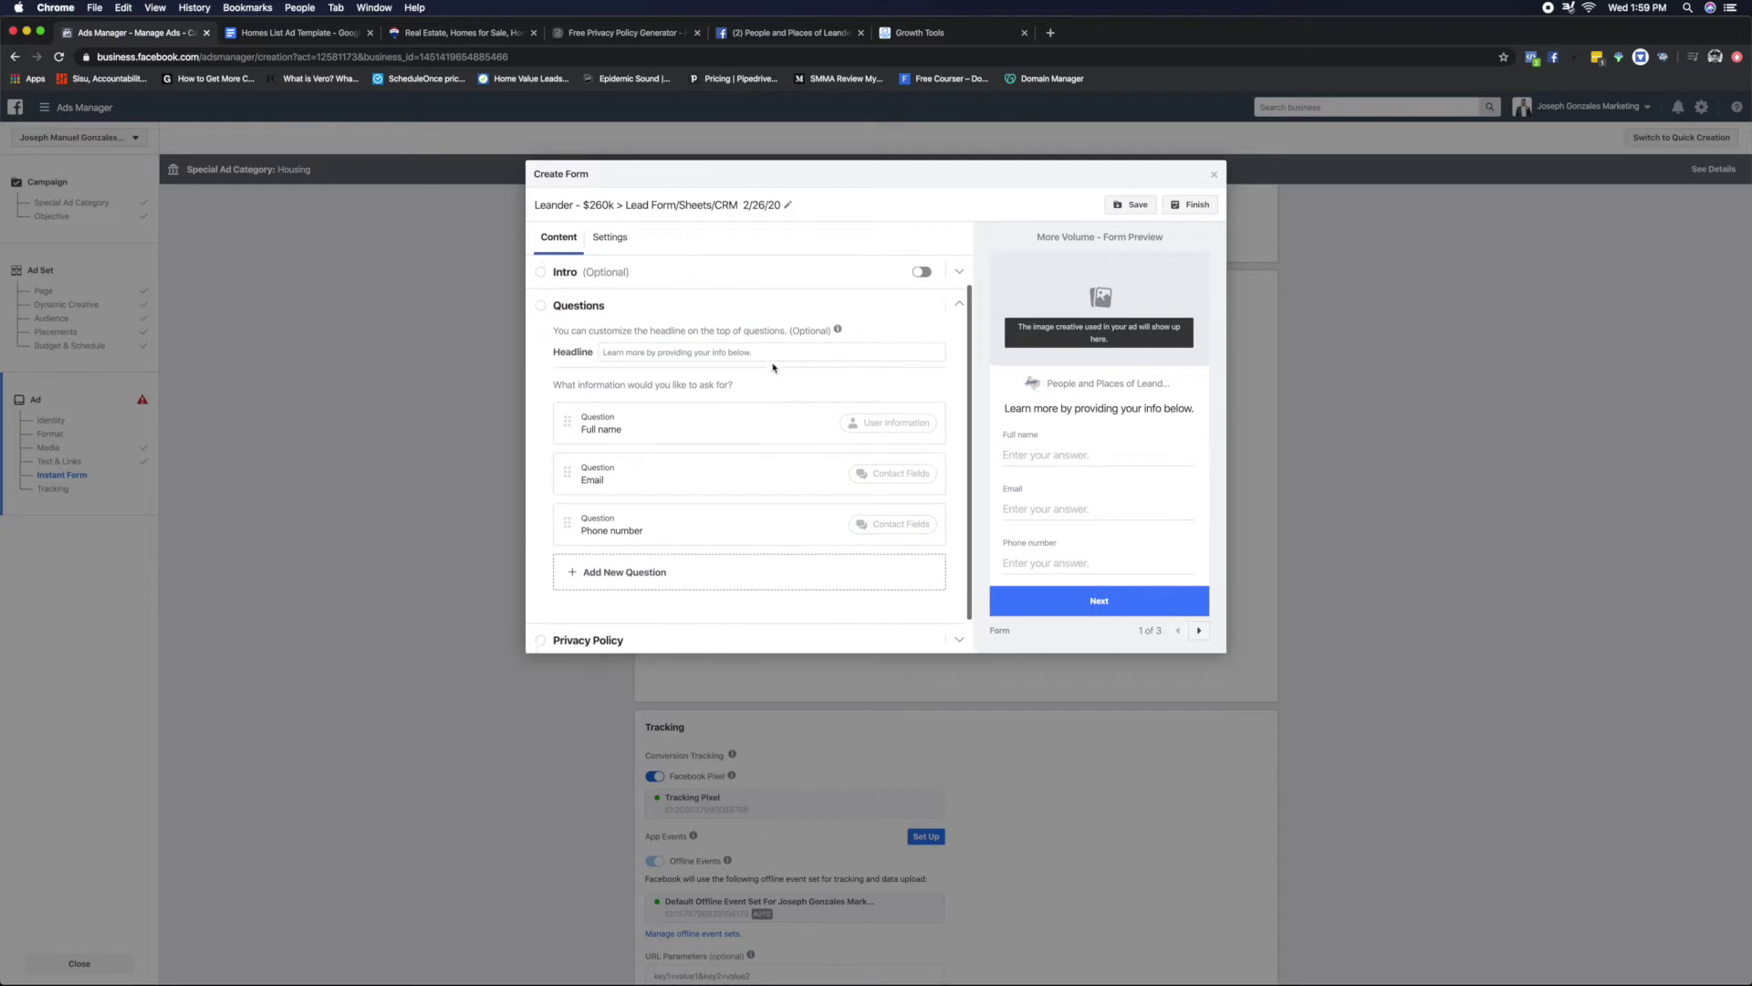
{"action": "left_click", "coordinate": [677, 358]}
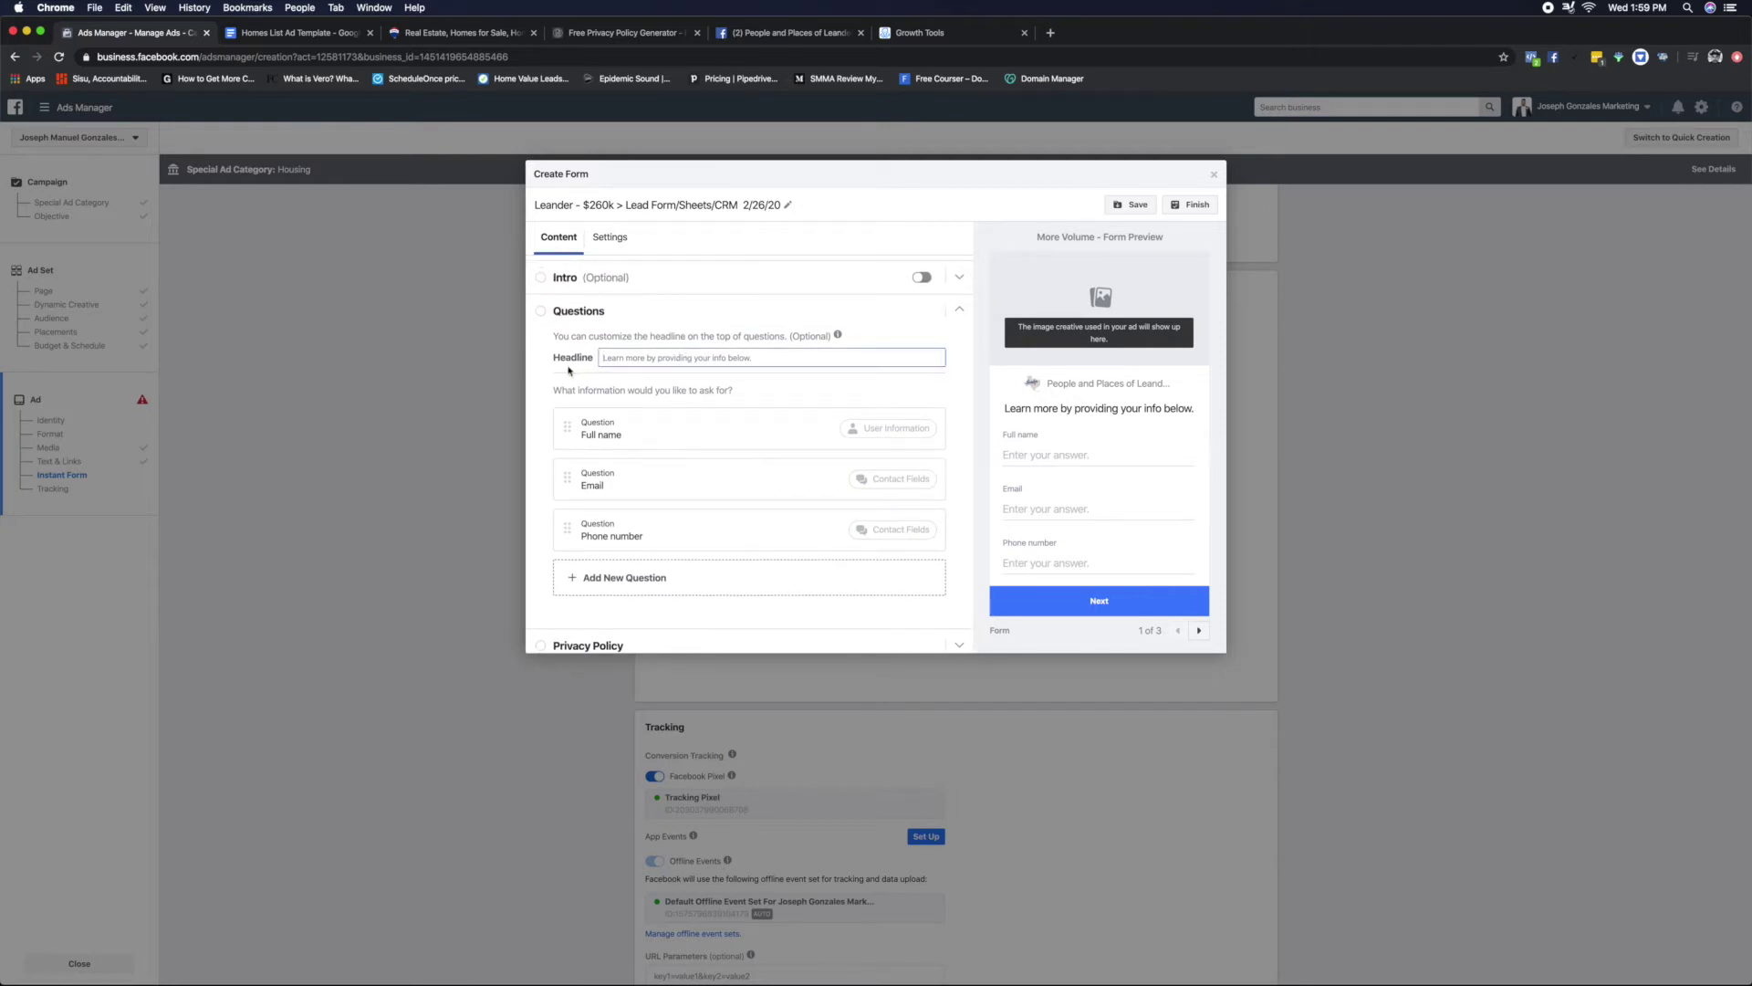
{"action": "left_click", "coordinate": [306, 34]}
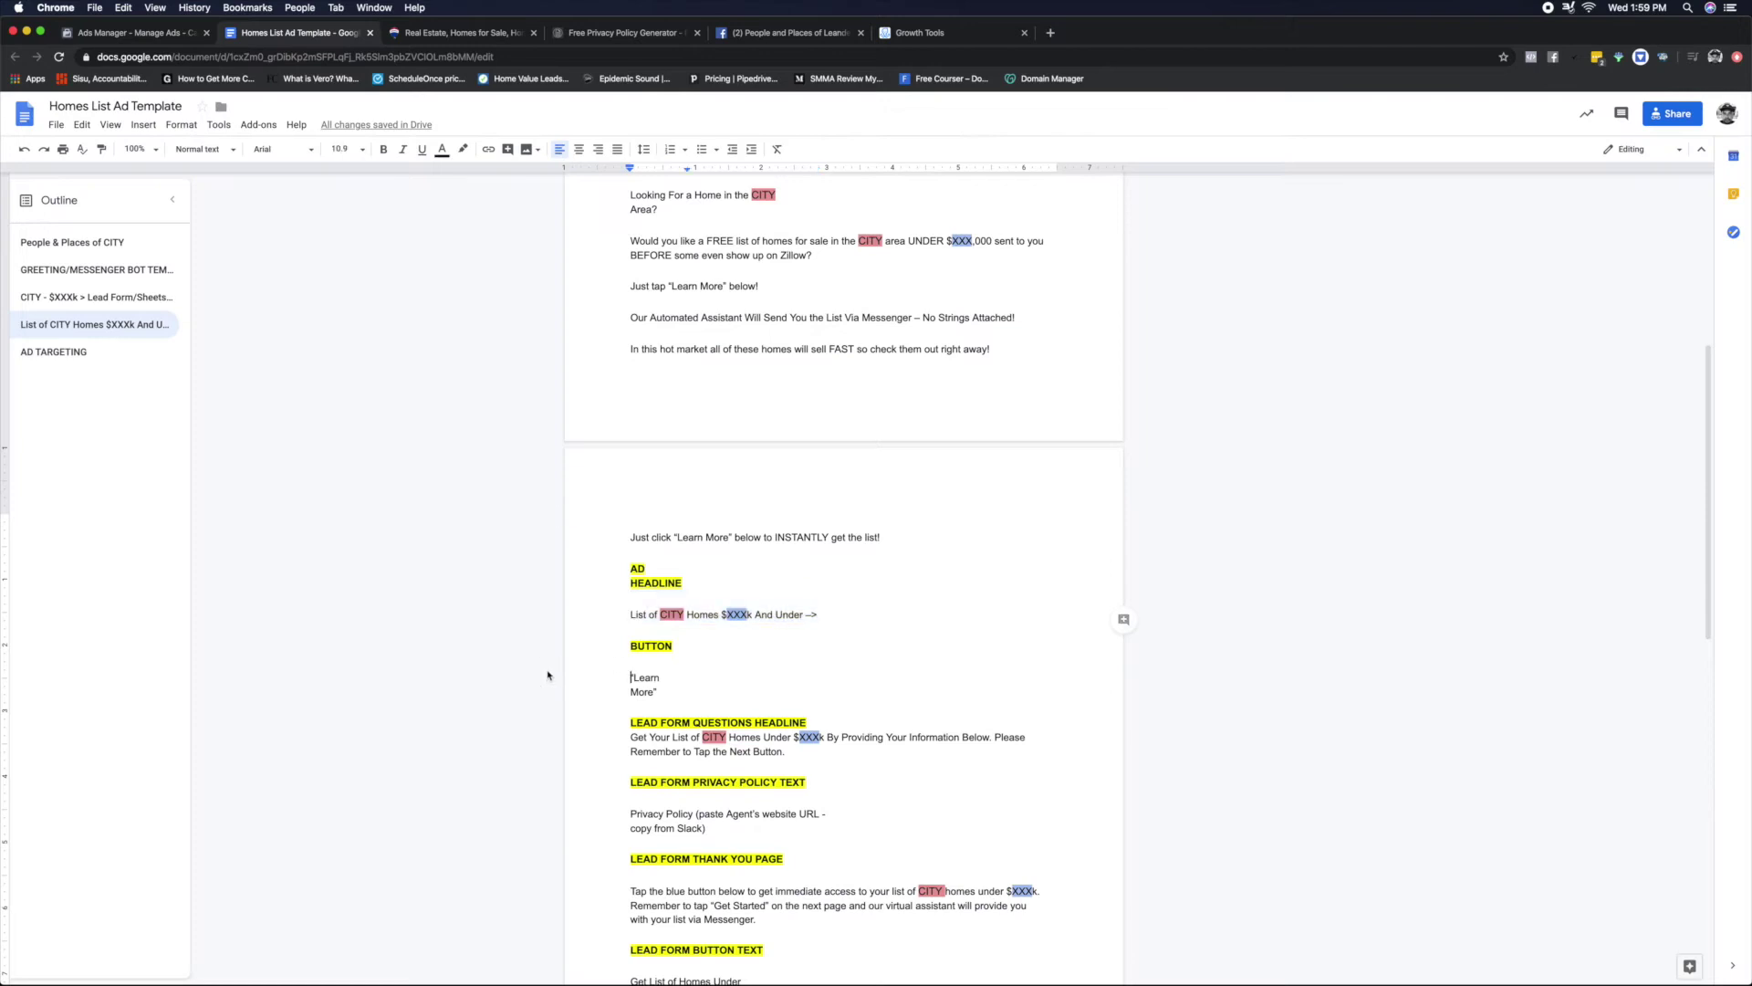
{"action": "scroll", "coordinate": [551, 676], "scroll_direction": "down", "scroll_amount": 3}
{"action": "scroll", "coordinate": [548, 675], "scroll_direction": "down", "scroll_amount": 1}
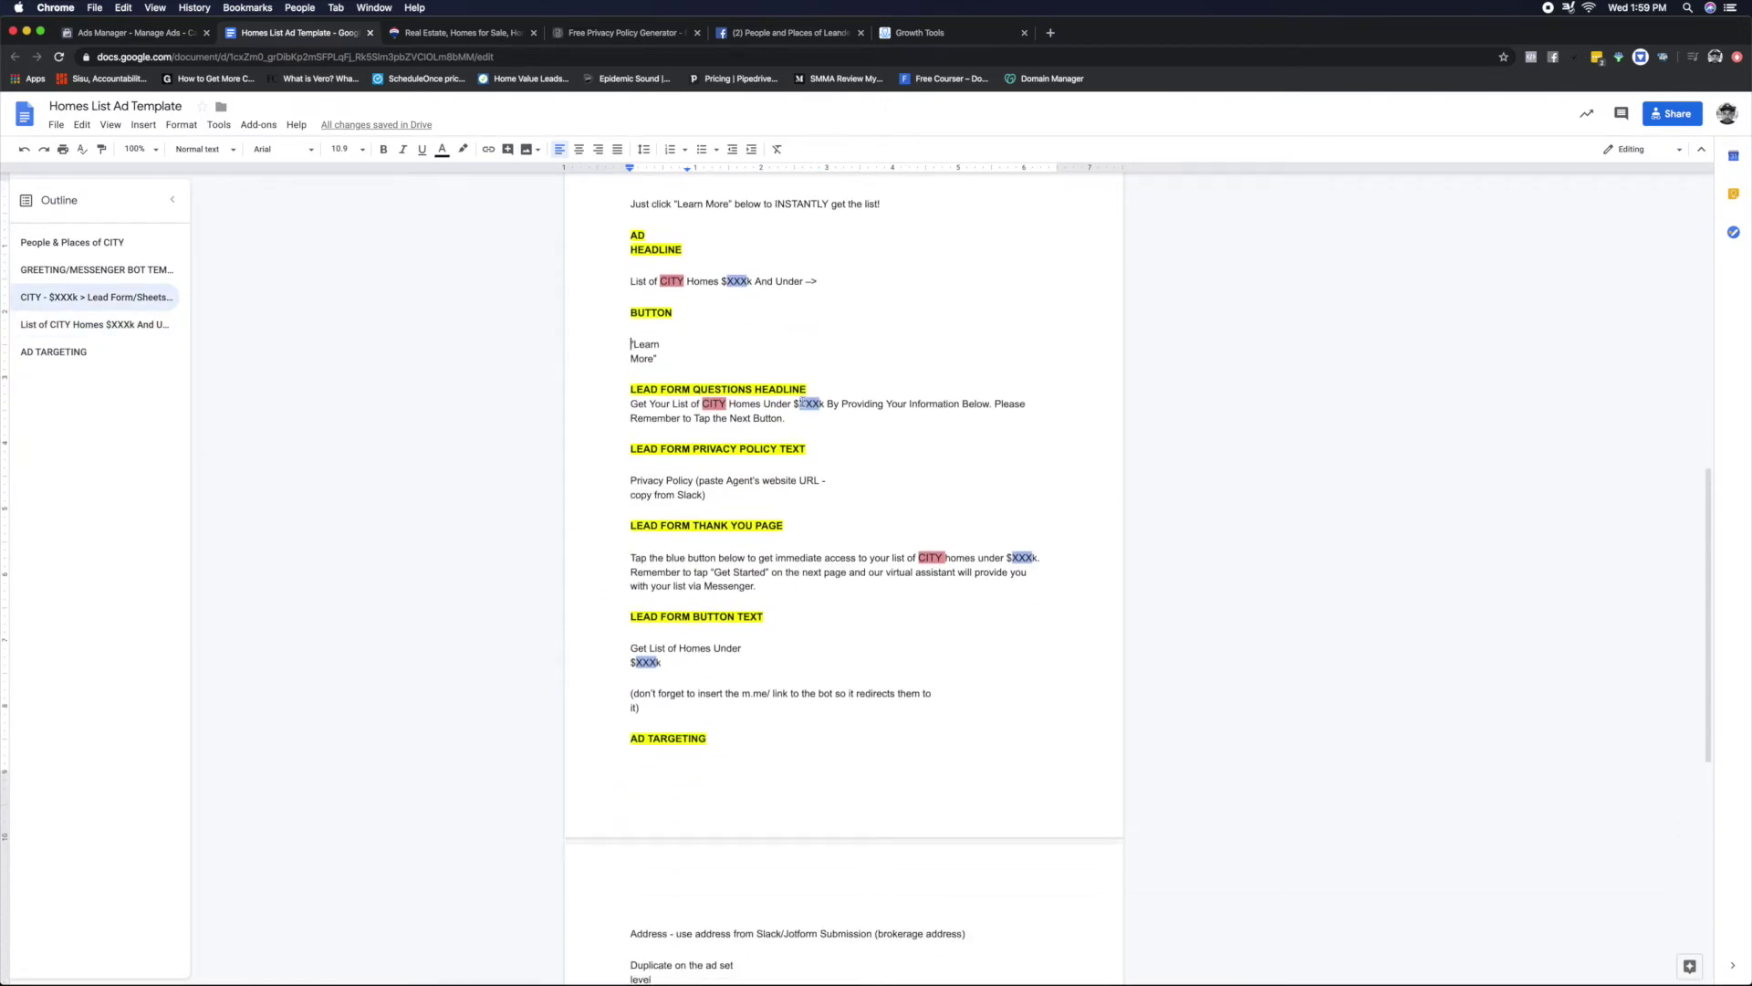
{"action": "left_click_drag", "start_coordinate": [787, 418], "coordinate": [629, 410]}
{"action": "key", "text": "super+c"}
{"action": "key", "text": "super+1"}
{"action": "left_click", "coordinate": [623, 356]}
{"action": "key", "text": "super+v"}
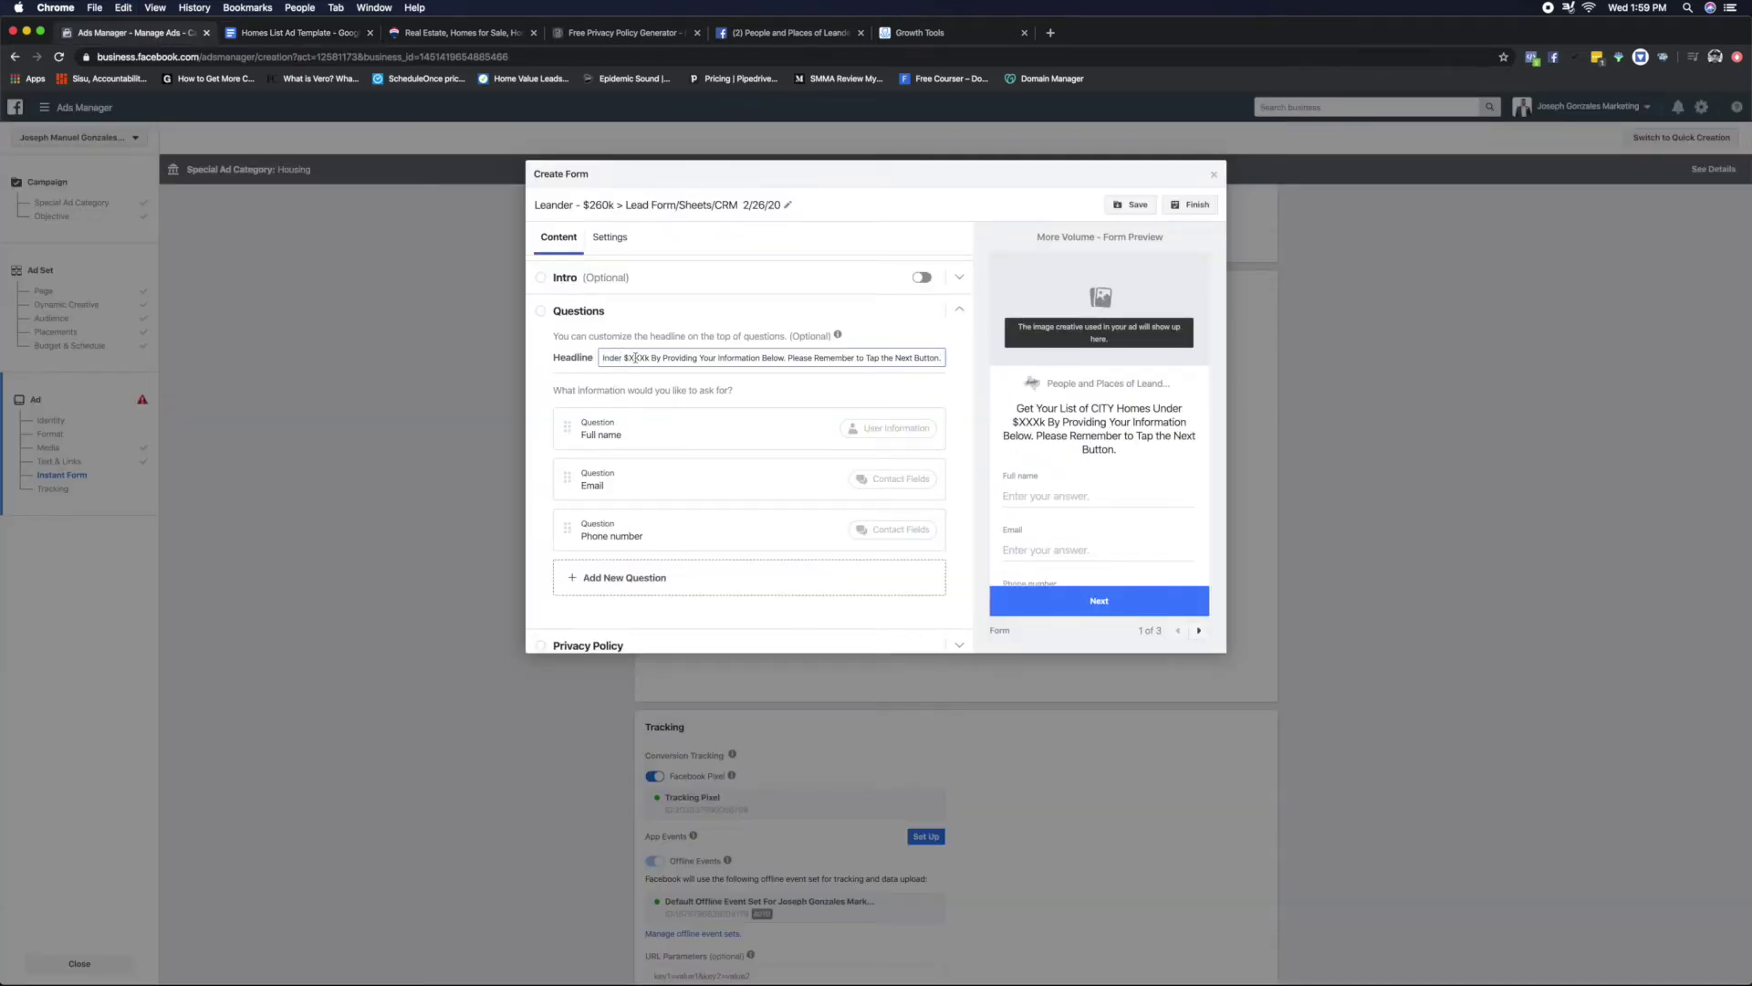
- Replace the headline's price placeholder with 260 and CITY with Leander, and collapse the Questions section
{"action": "left_click_drag", "start_coordinate": [647, 358], "coordinate": [630, 360]}
{"action": "type", "text": "260"}
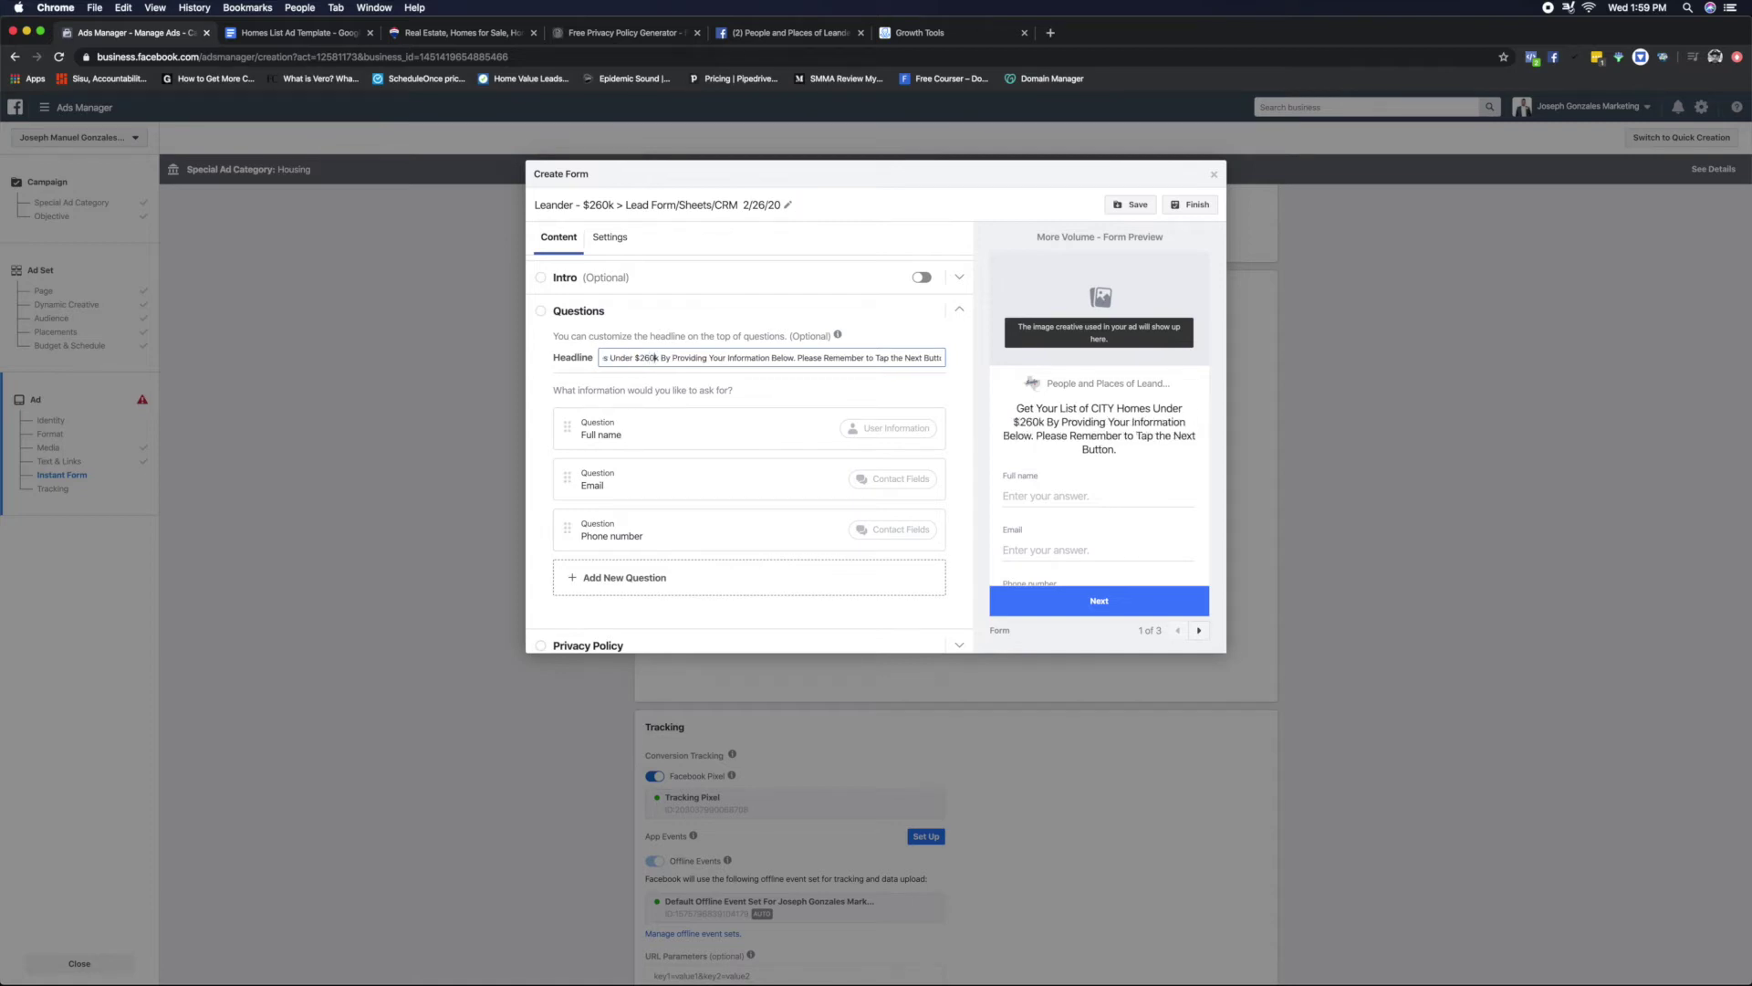
{"action": "left_click_drag", "start_coordinate": [844, 357], "coordinate": [587, 360]}
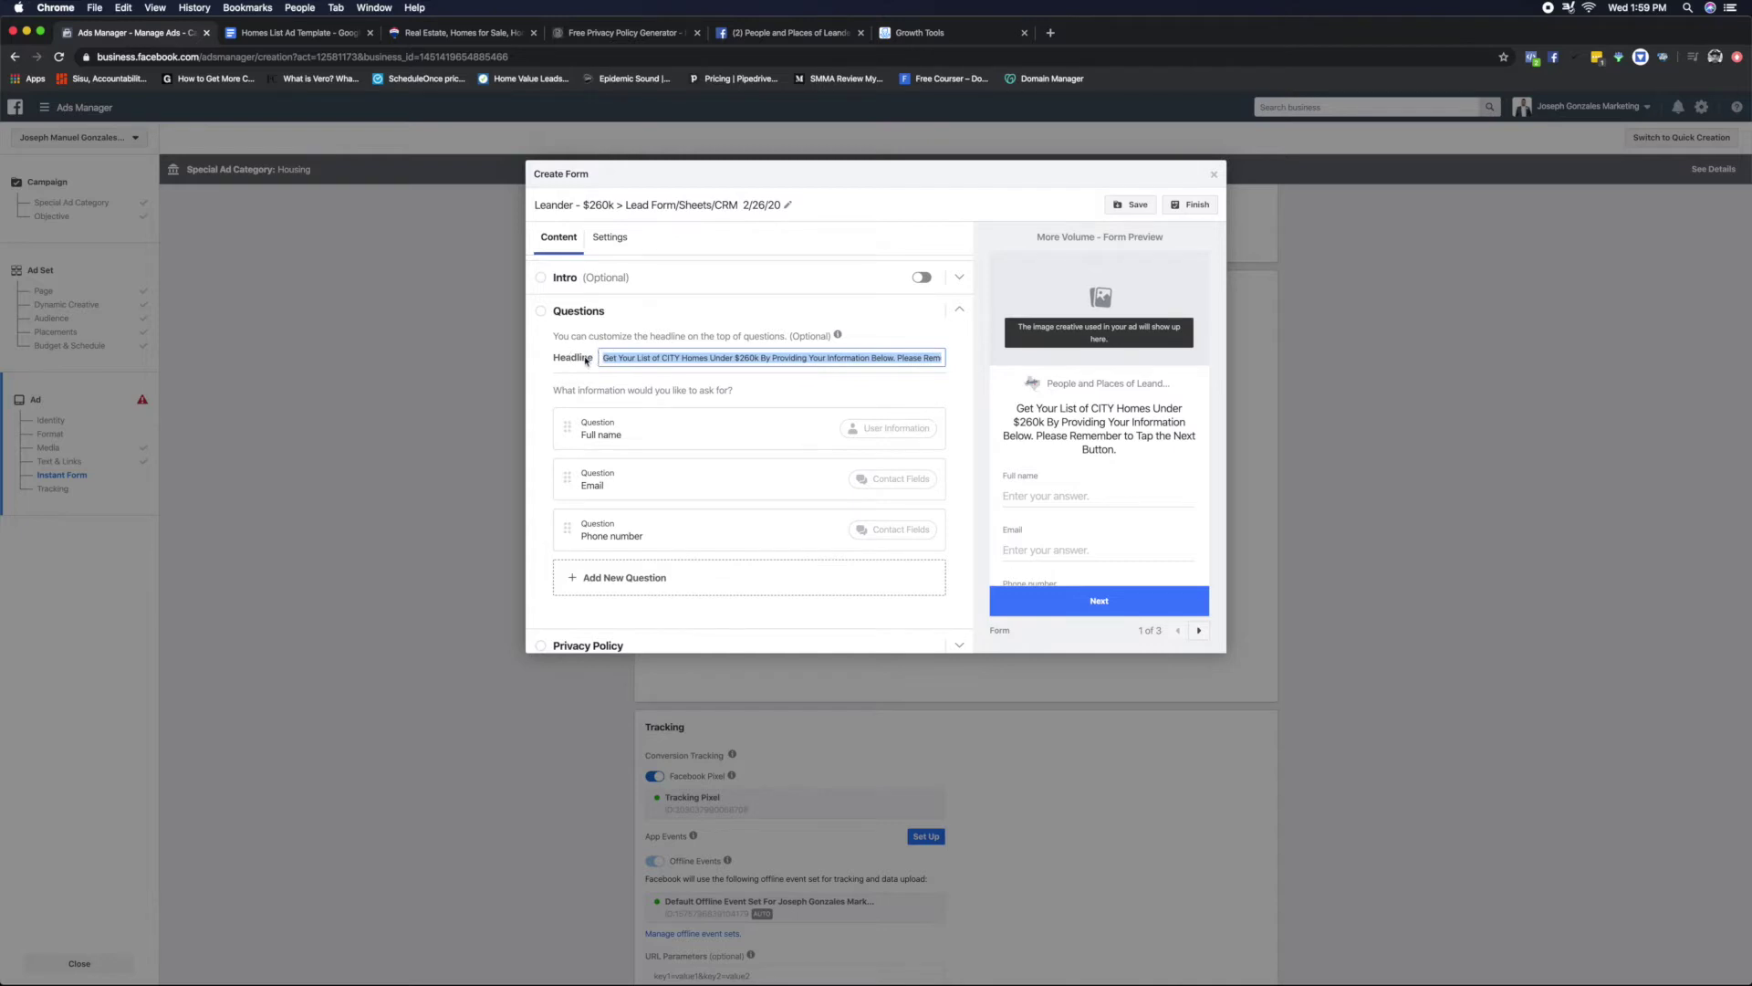
{"action": "double_click", "coordinate": [669, 357]}
{"action": "type", "text": "Leander"}
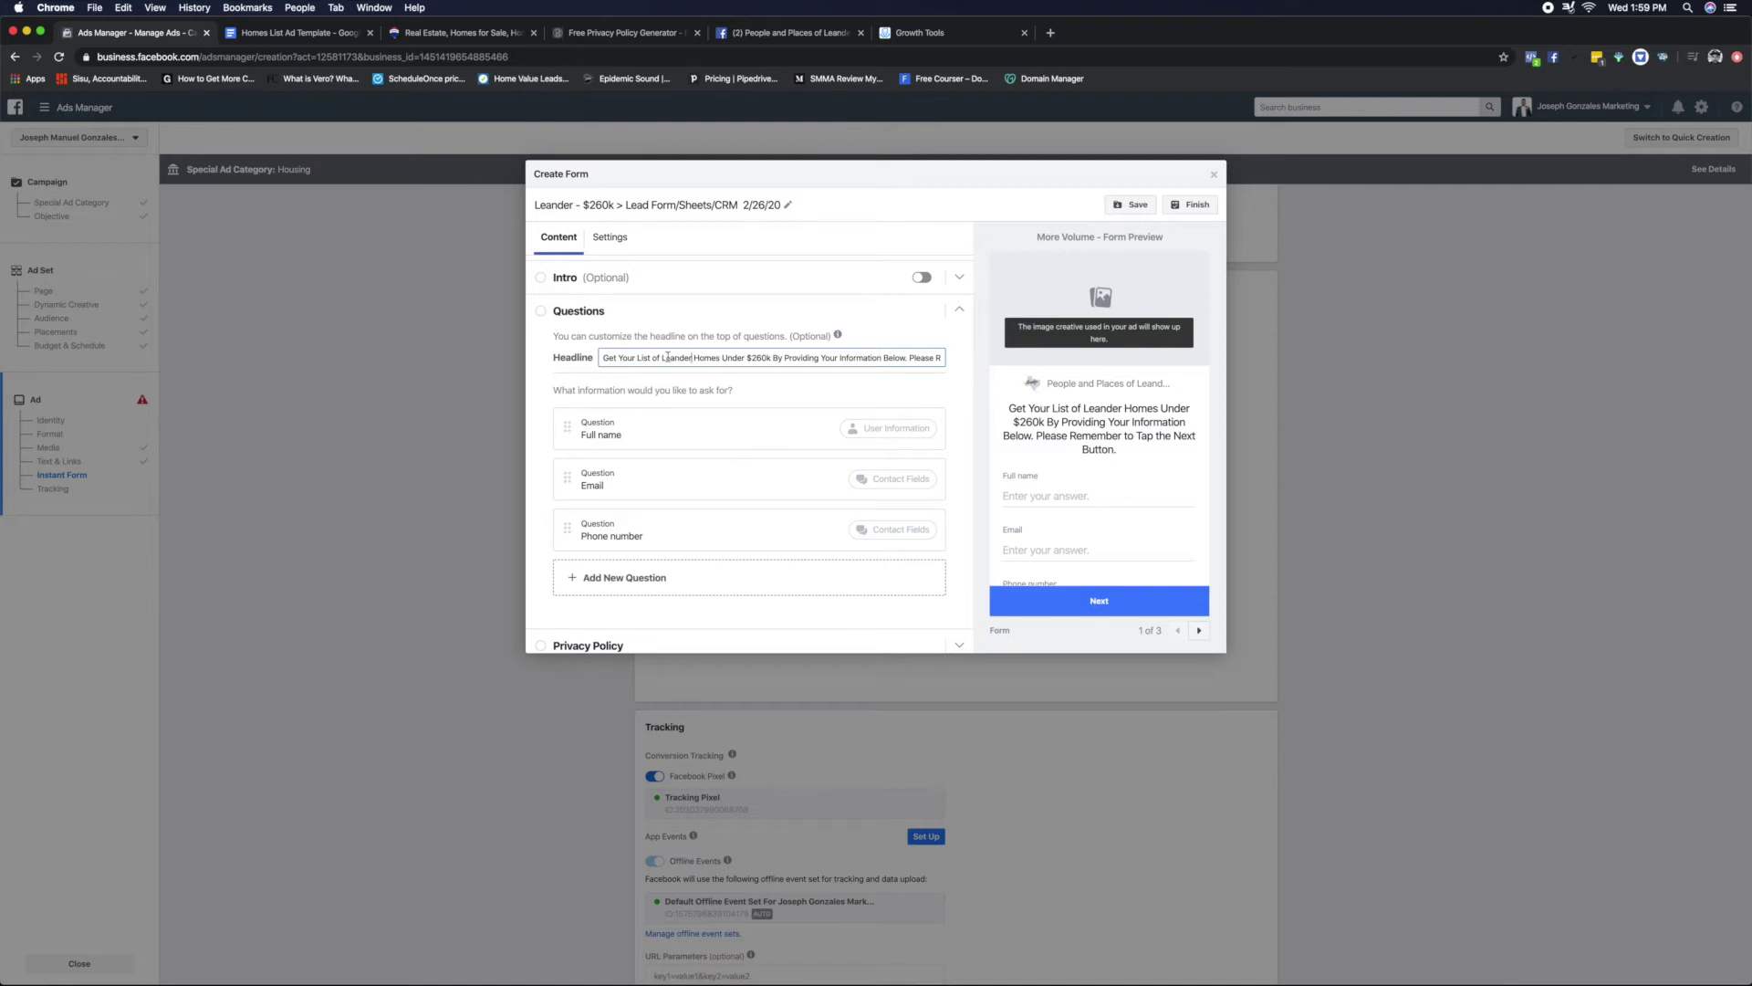
{"action": "left_click", "coordinate": [957, 447]}
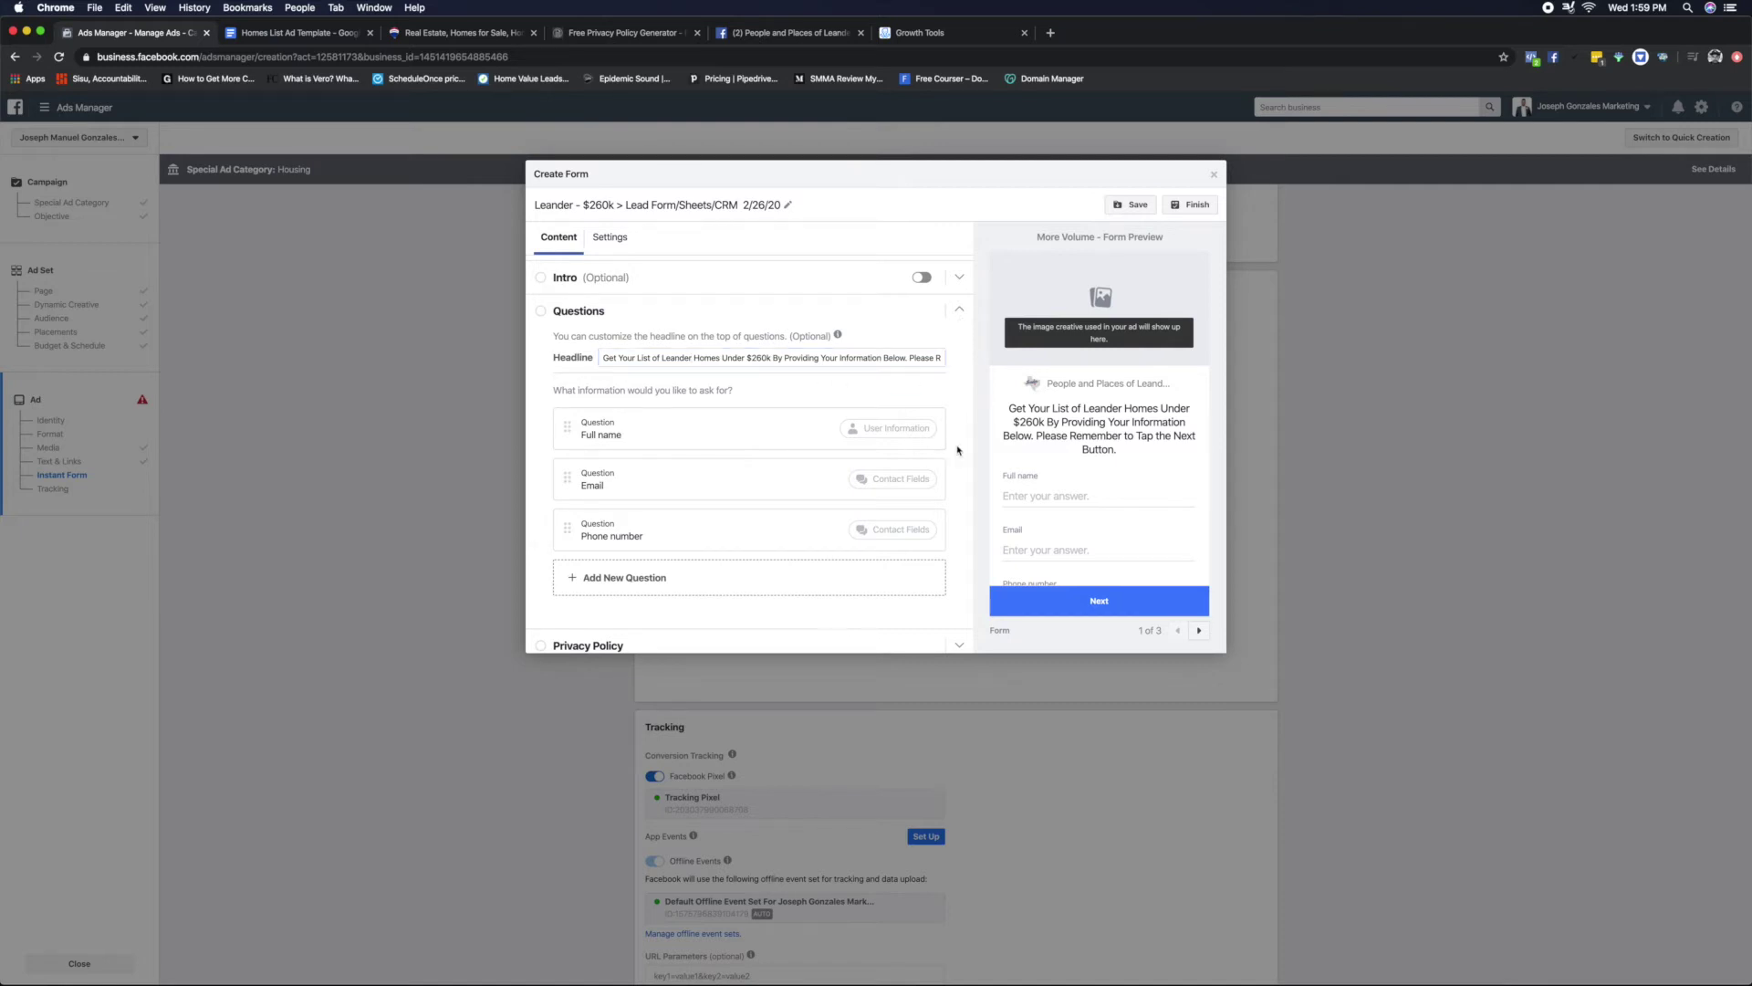
{"action": "scroll", "coordinate": [958, 449], "scroll_direction": "down", "scroll_amount": 1}
{"action": "scroll", "coordinate": [957, 449], "scroll_direction": "up", "scroll_amount": 2}
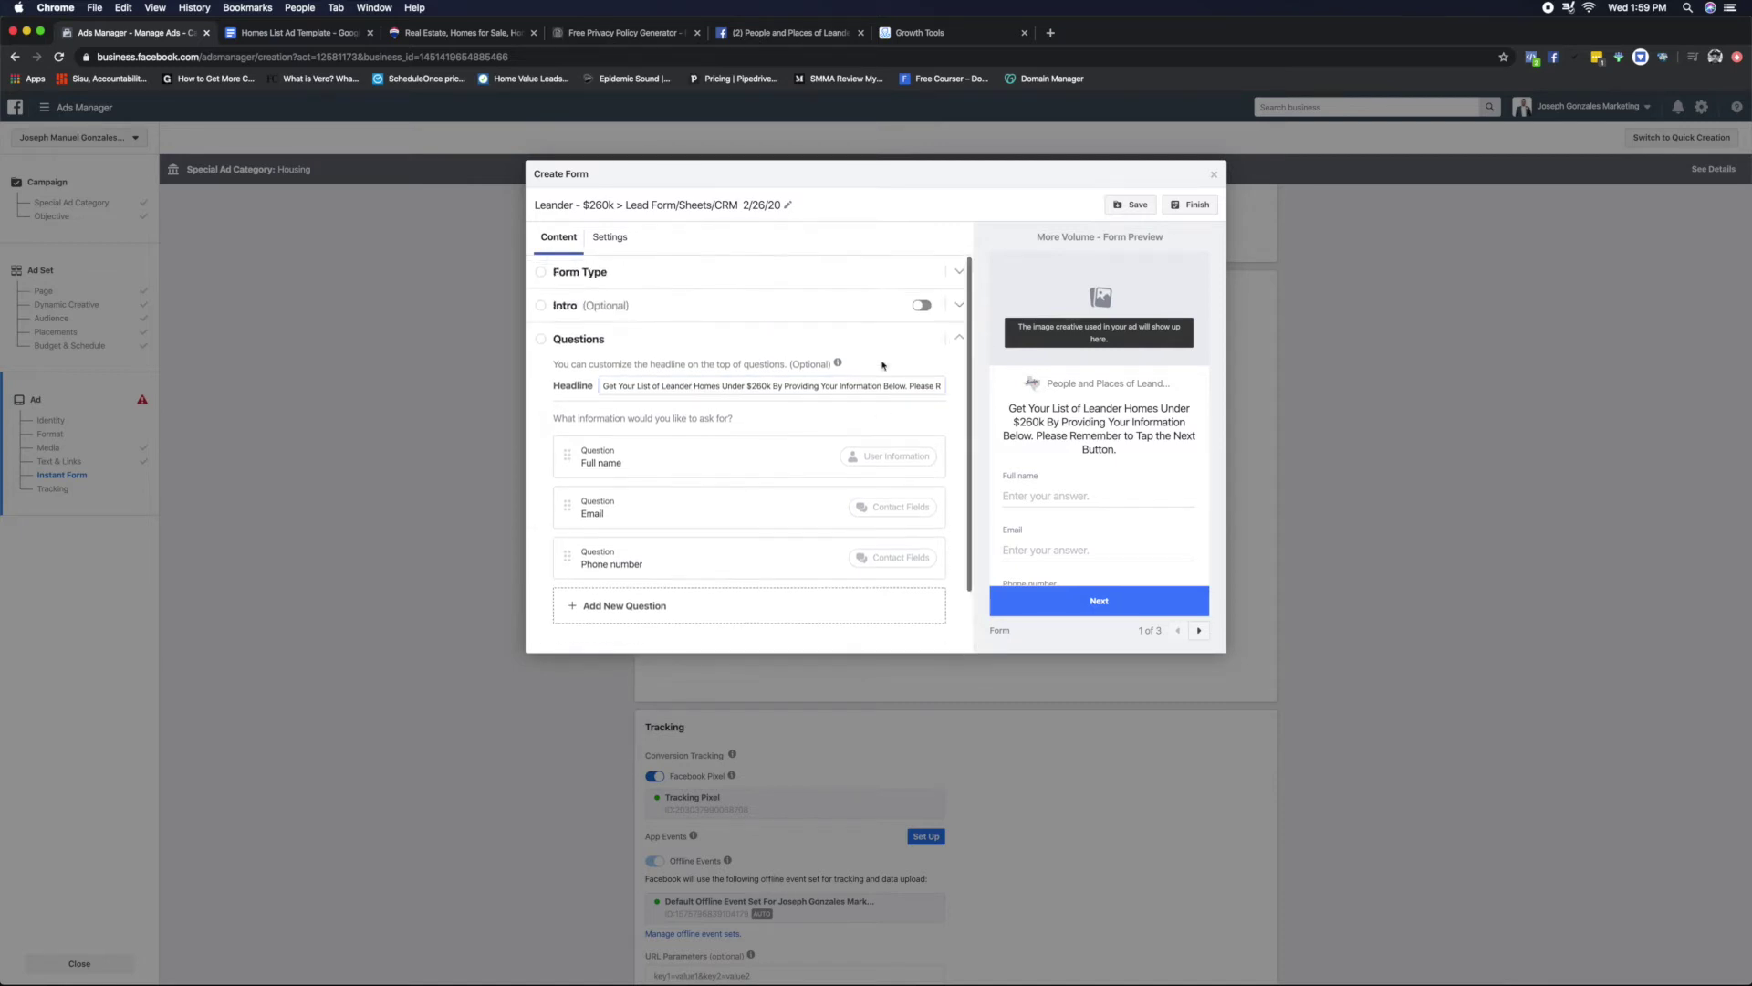
{"action": "left_click", "coordinate": [960, 341]}
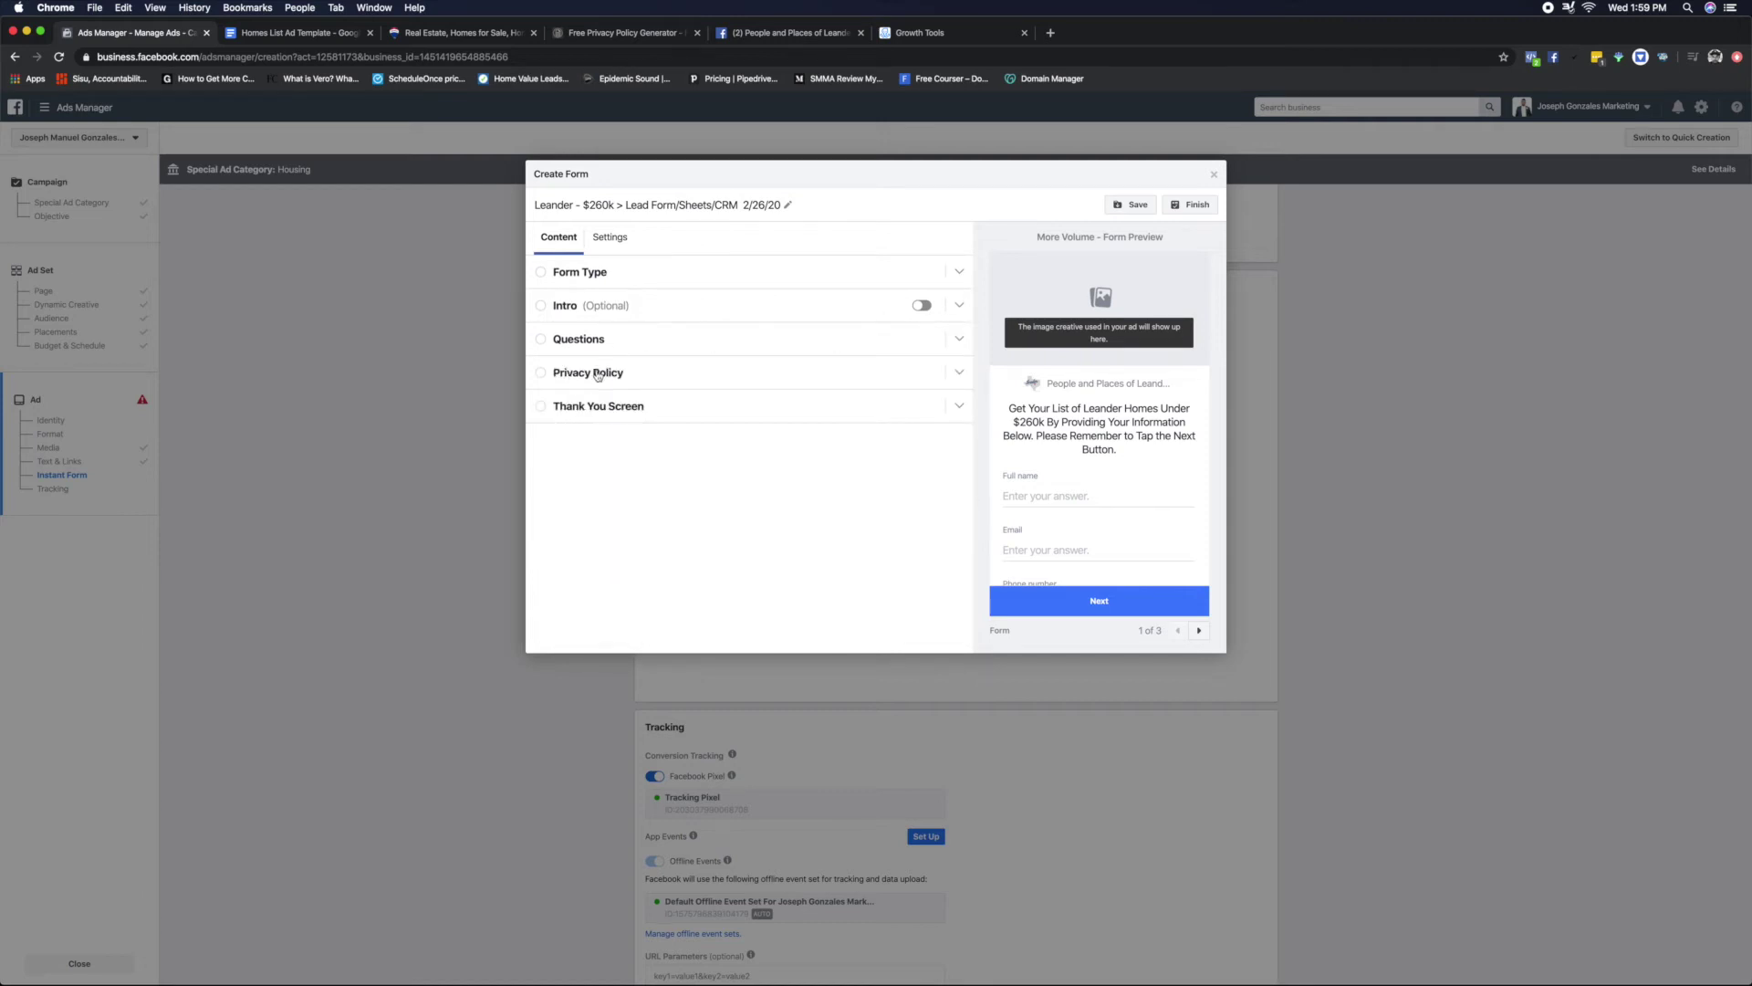
- Set the link text in the form's Privacy Policy section to "Privacy Policy"
{"action": "left_click", "coordinate": [812, 382]}
{"action": "left_click", "coordinate": [609, 434]}
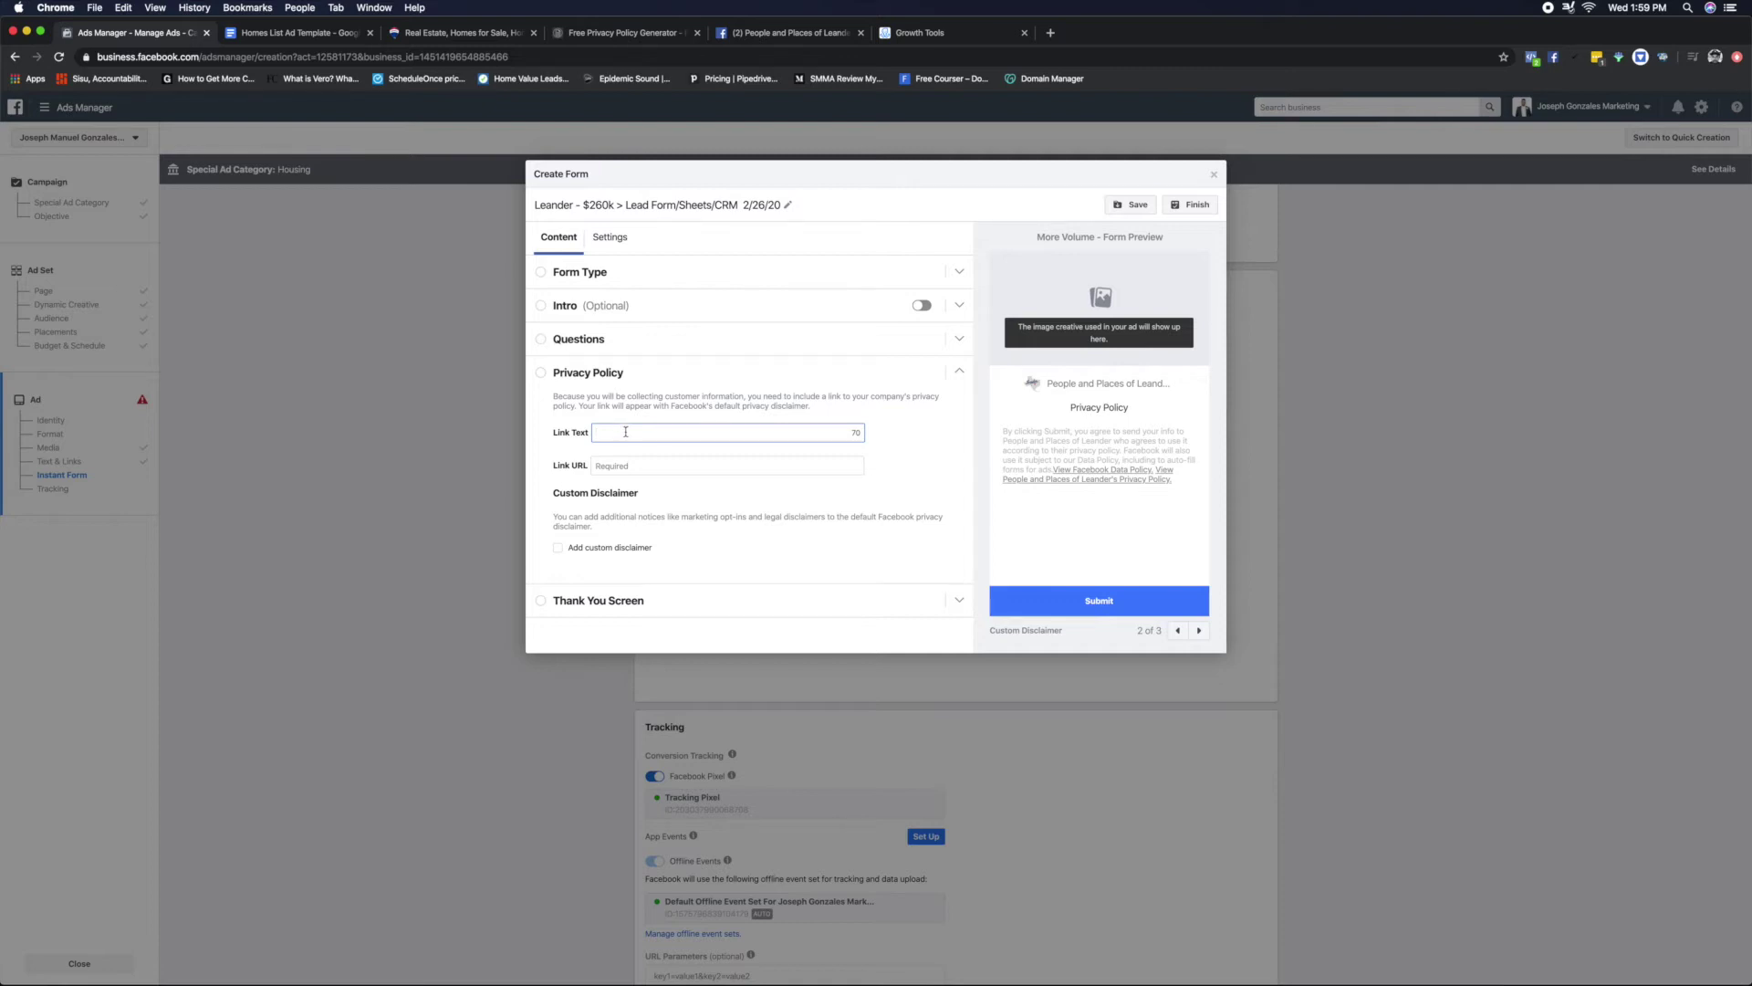
{"action": "type", "text": "Privac"}
{"action": "left_click_drag", "start_coordinate": [1184, 470], "coordinate": [1113, 470]}
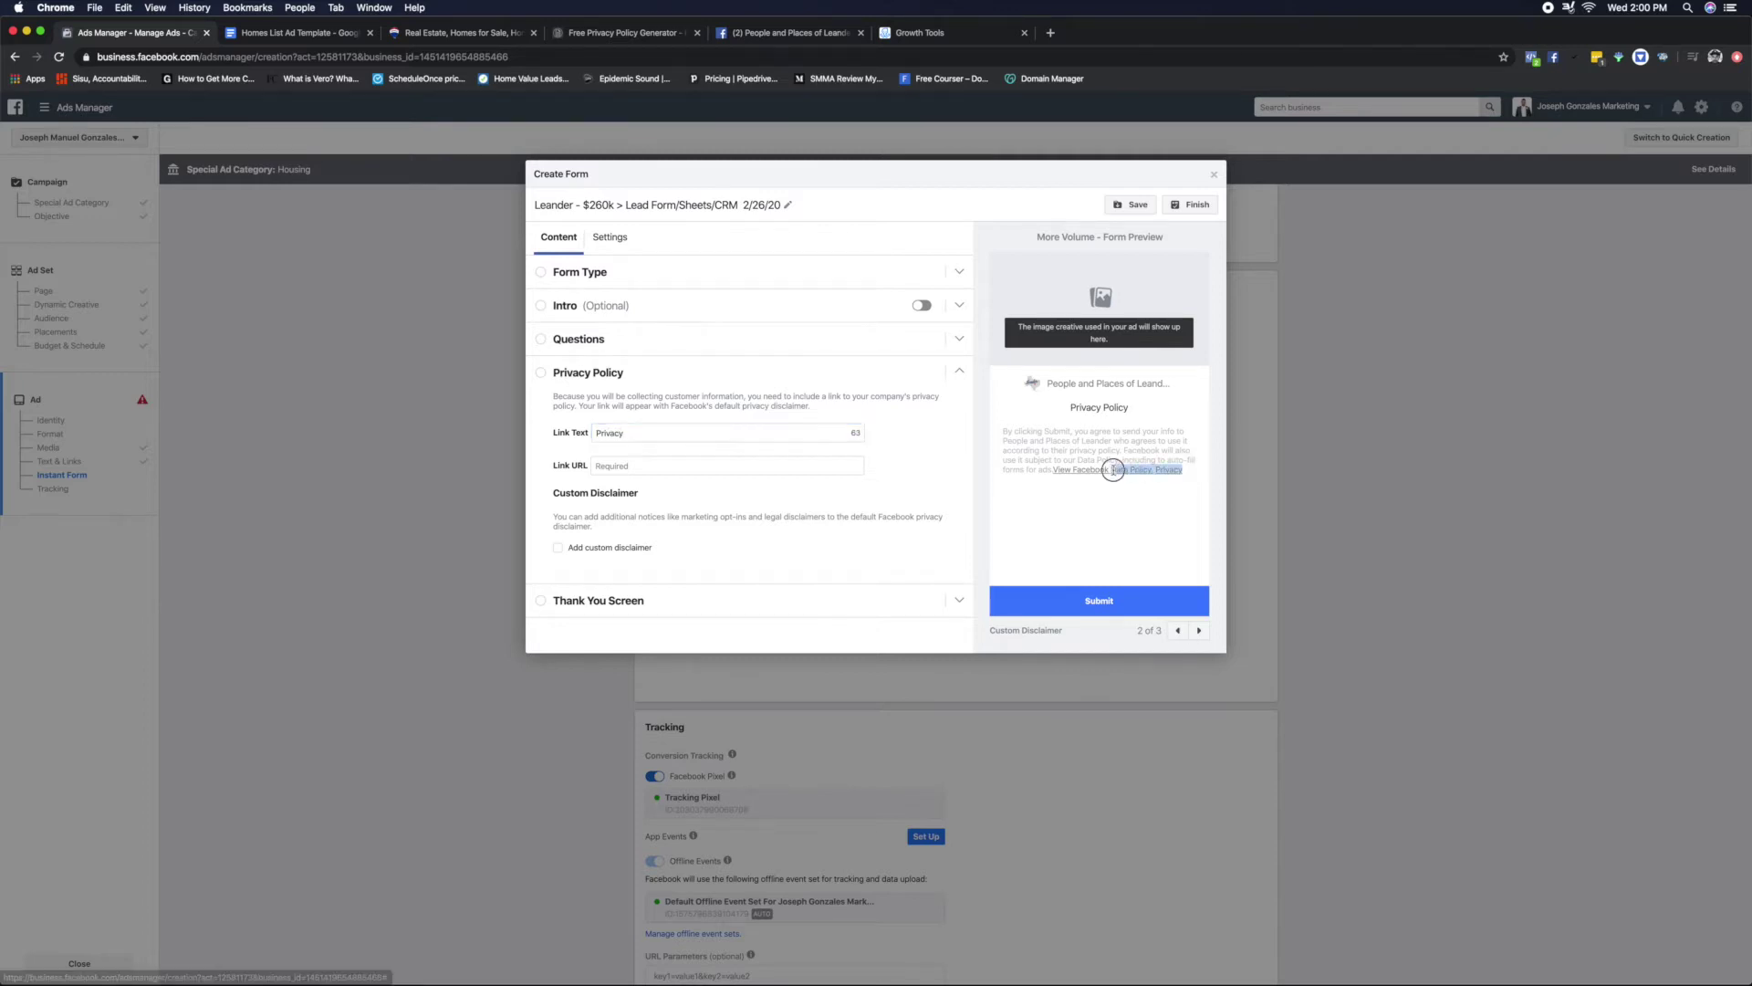
{"action": "left_click", "coordinate": [644, 431]}
{"action": "type", "text": "Poli"}
- Switch to the RE/MAX website, accept its cookies and locate the privacy notice link in the page footer
{"action": "left_click", "coordinate": [644, 463]}
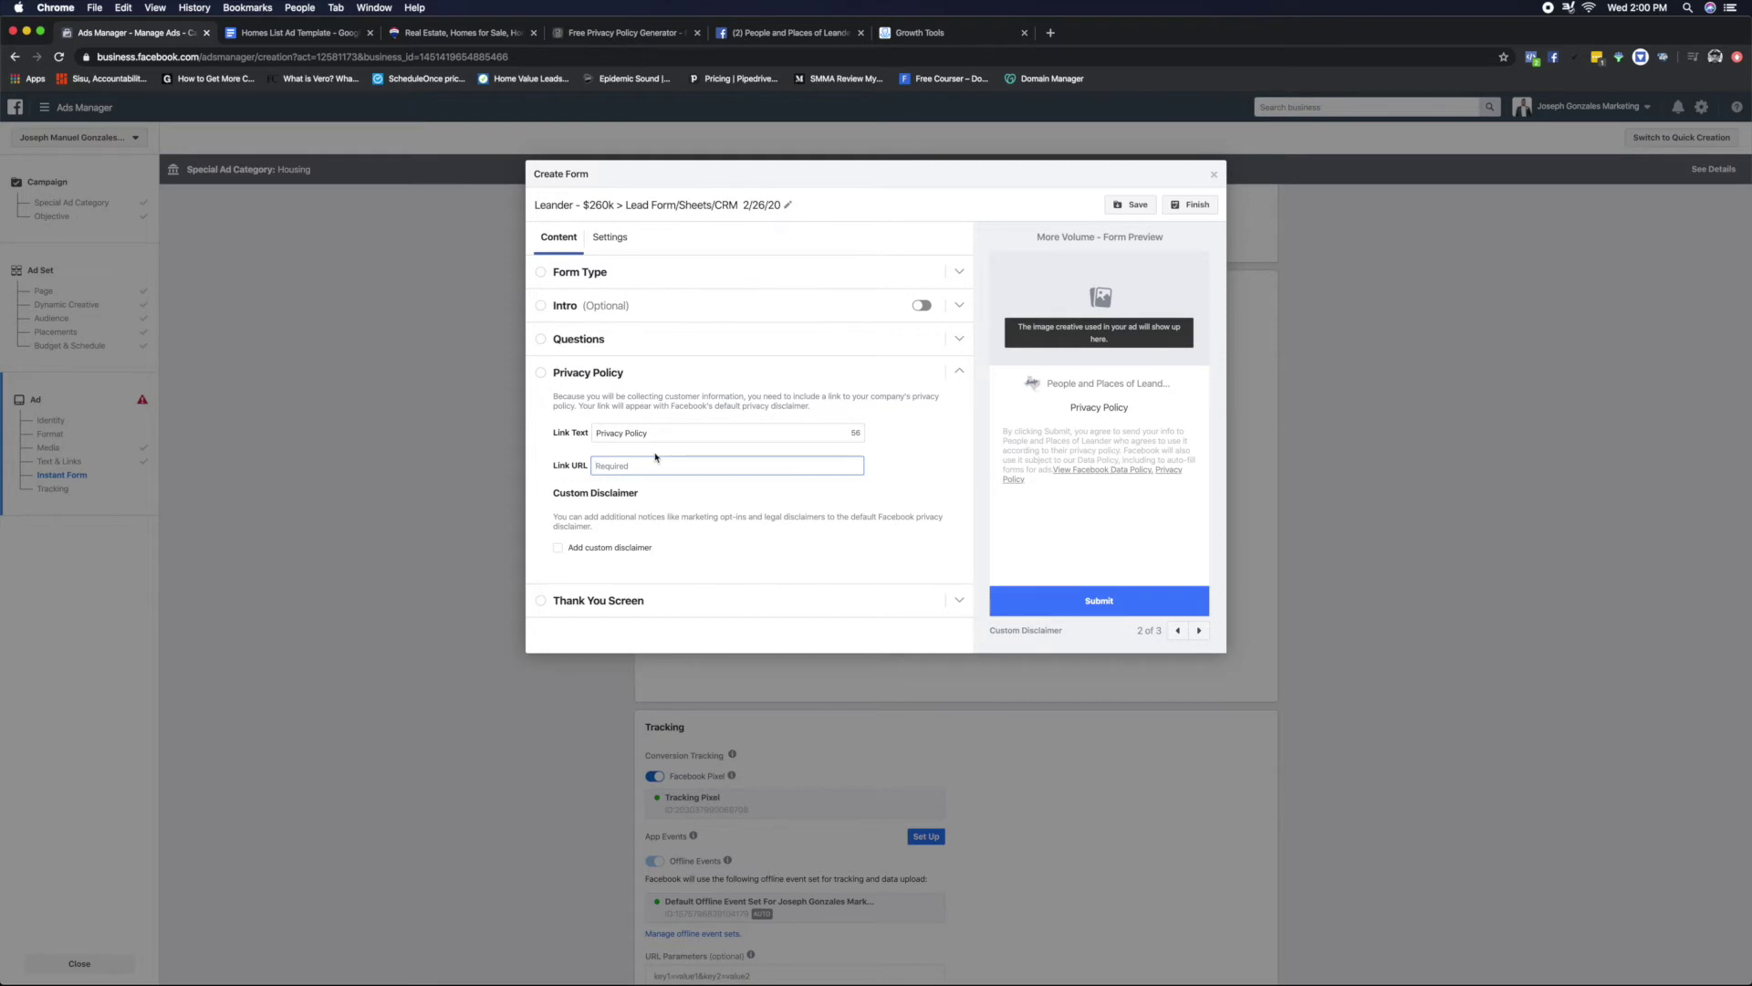
{"action": "left_click", "coordinate": [463, 33]}
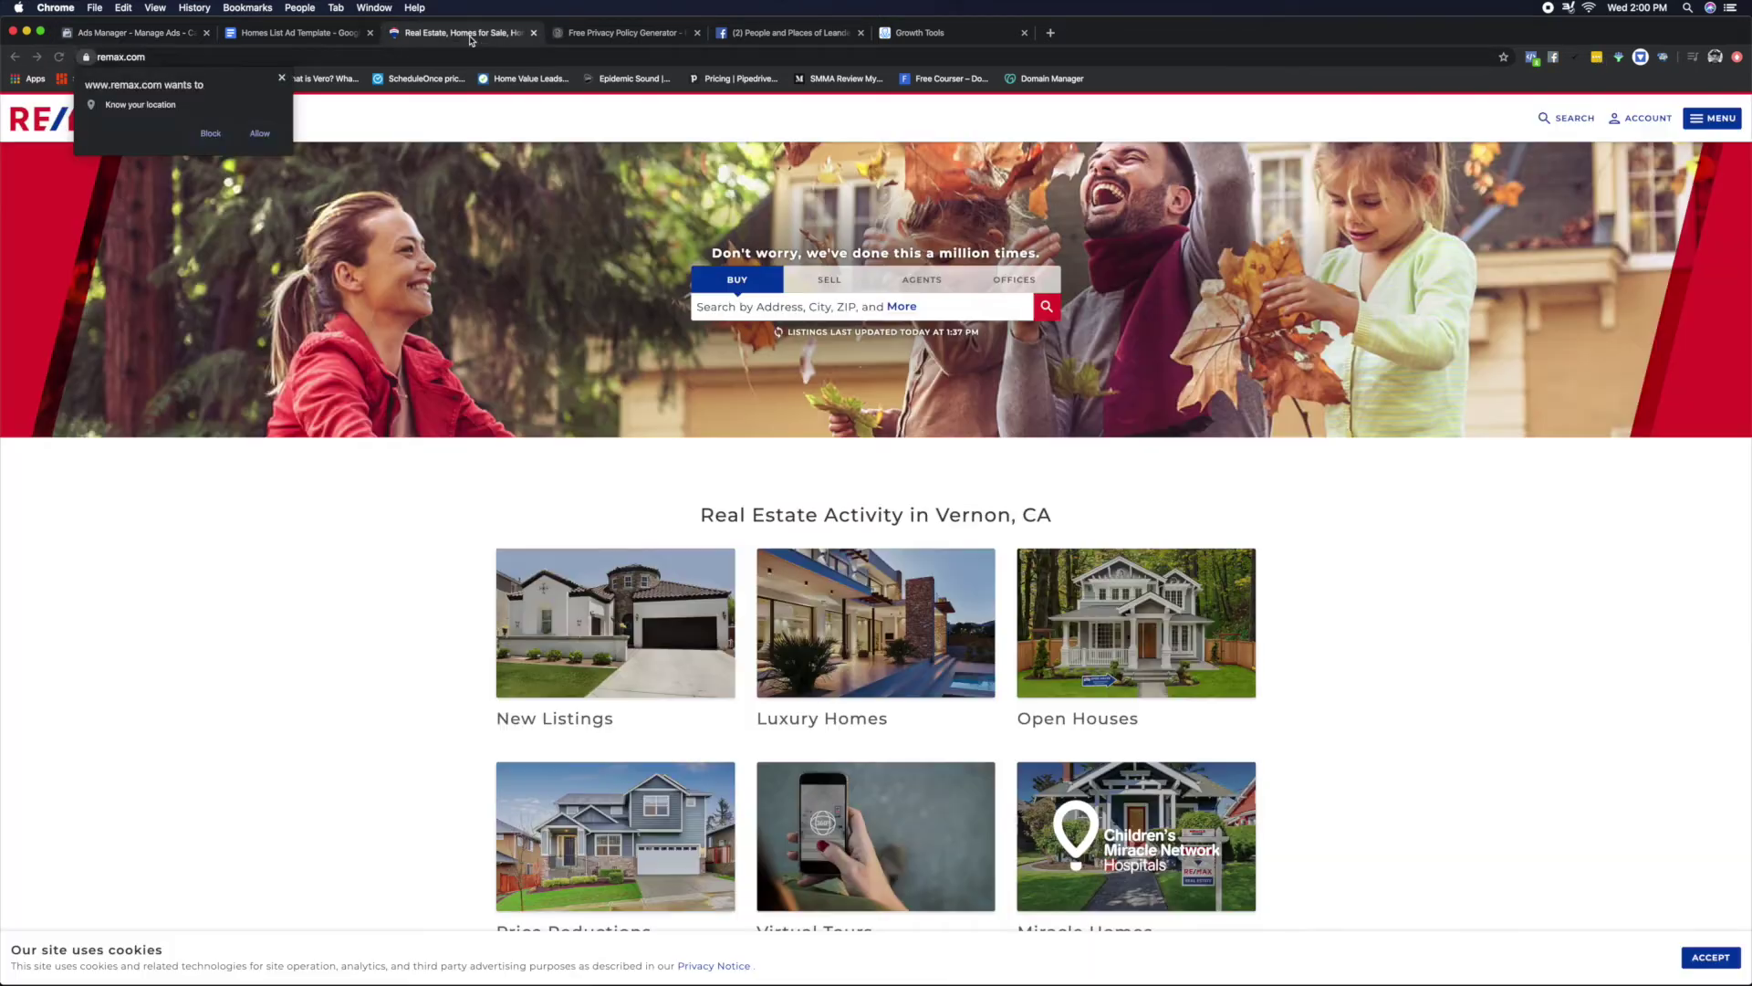
{"action": "scroll", "coordinate": [309, 560], "scroll_direction": "down", "scroll_amount": 15}
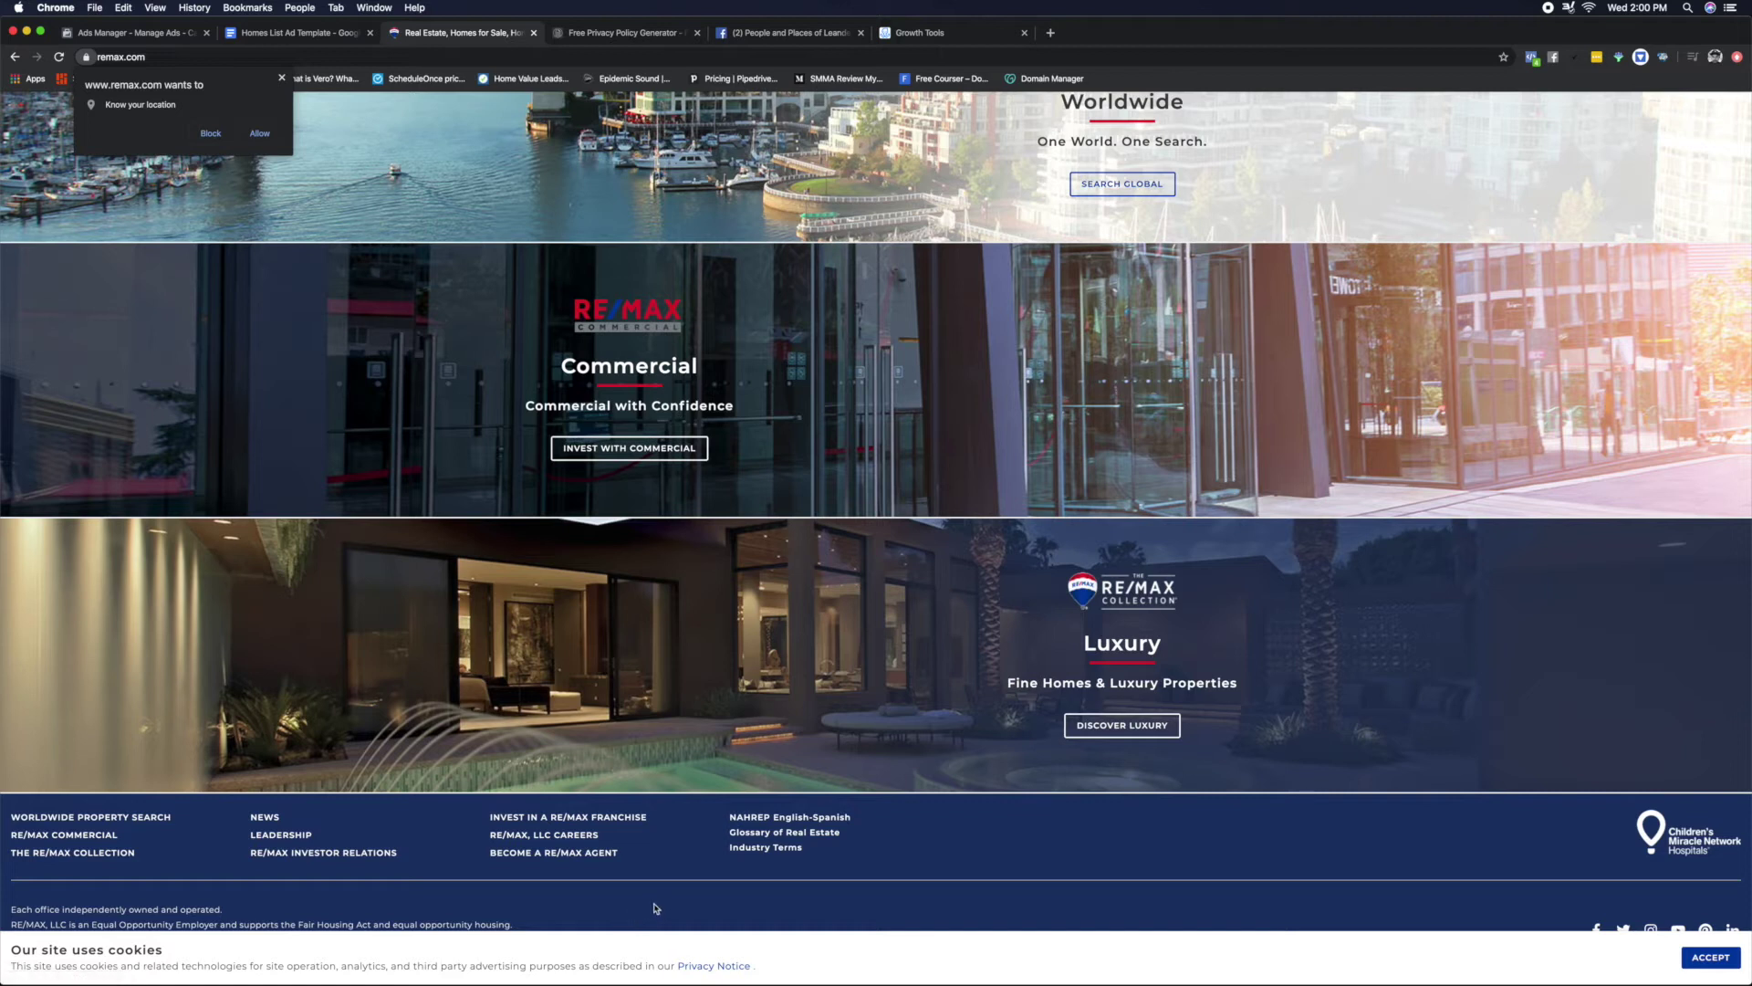
{"action": "left_click", "coordinate": [1710, 958]}
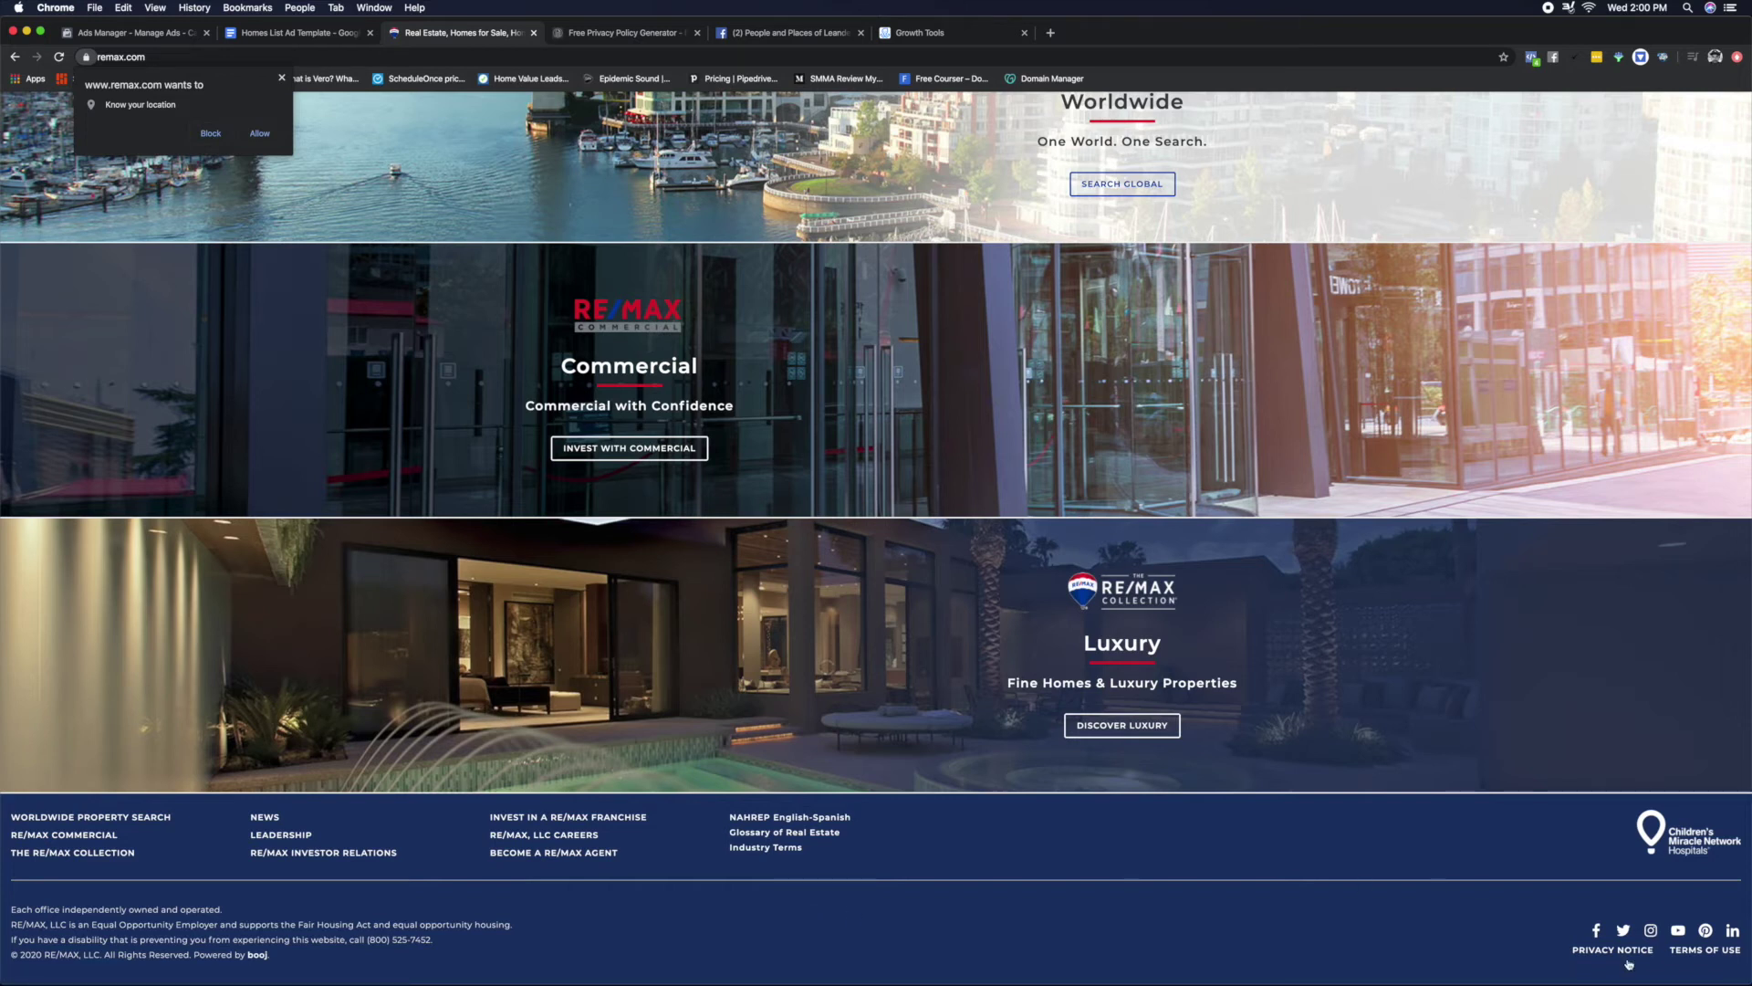
{"action": "scroll", "coordinate": [636, 903], "scroll_direction": "up", "scroll_amount": 10}
{"action": "scroll", "coordinate": [636, 903], "scroll_direction": "up", "scroll_amount": 7}
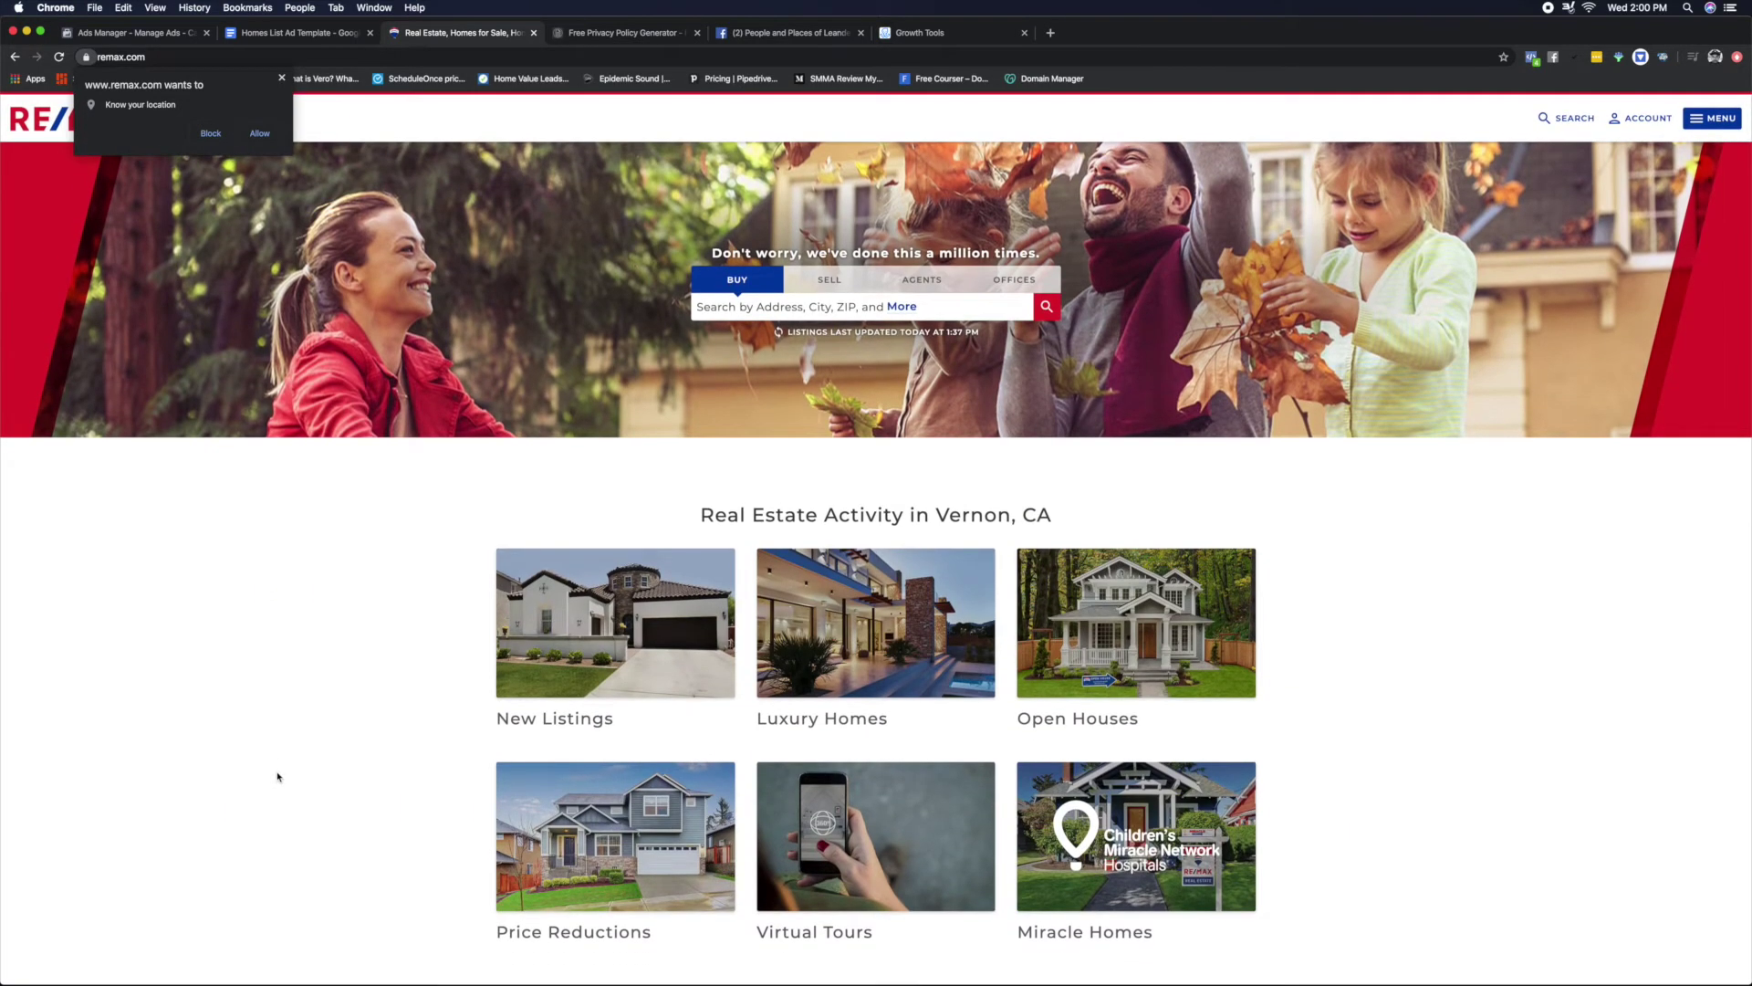
{"action": "left_click", "coordinate": [186, 62]}
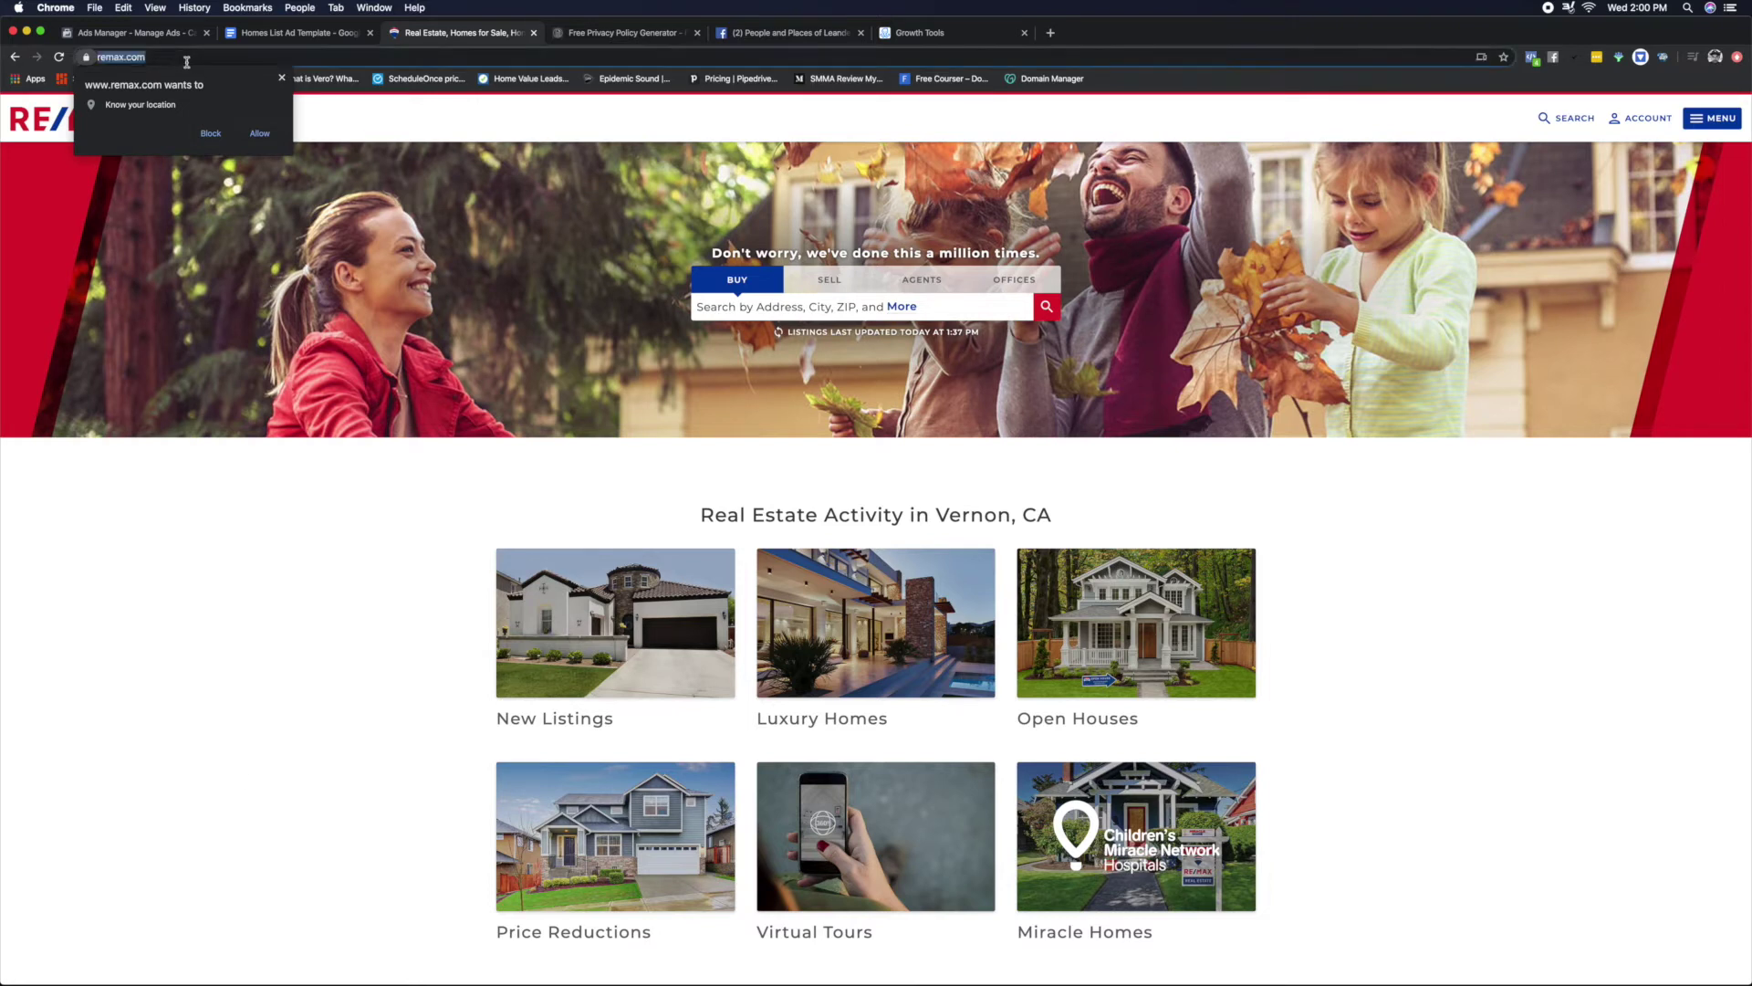
{"action": "left_click", "coordinate": [156, 450]}
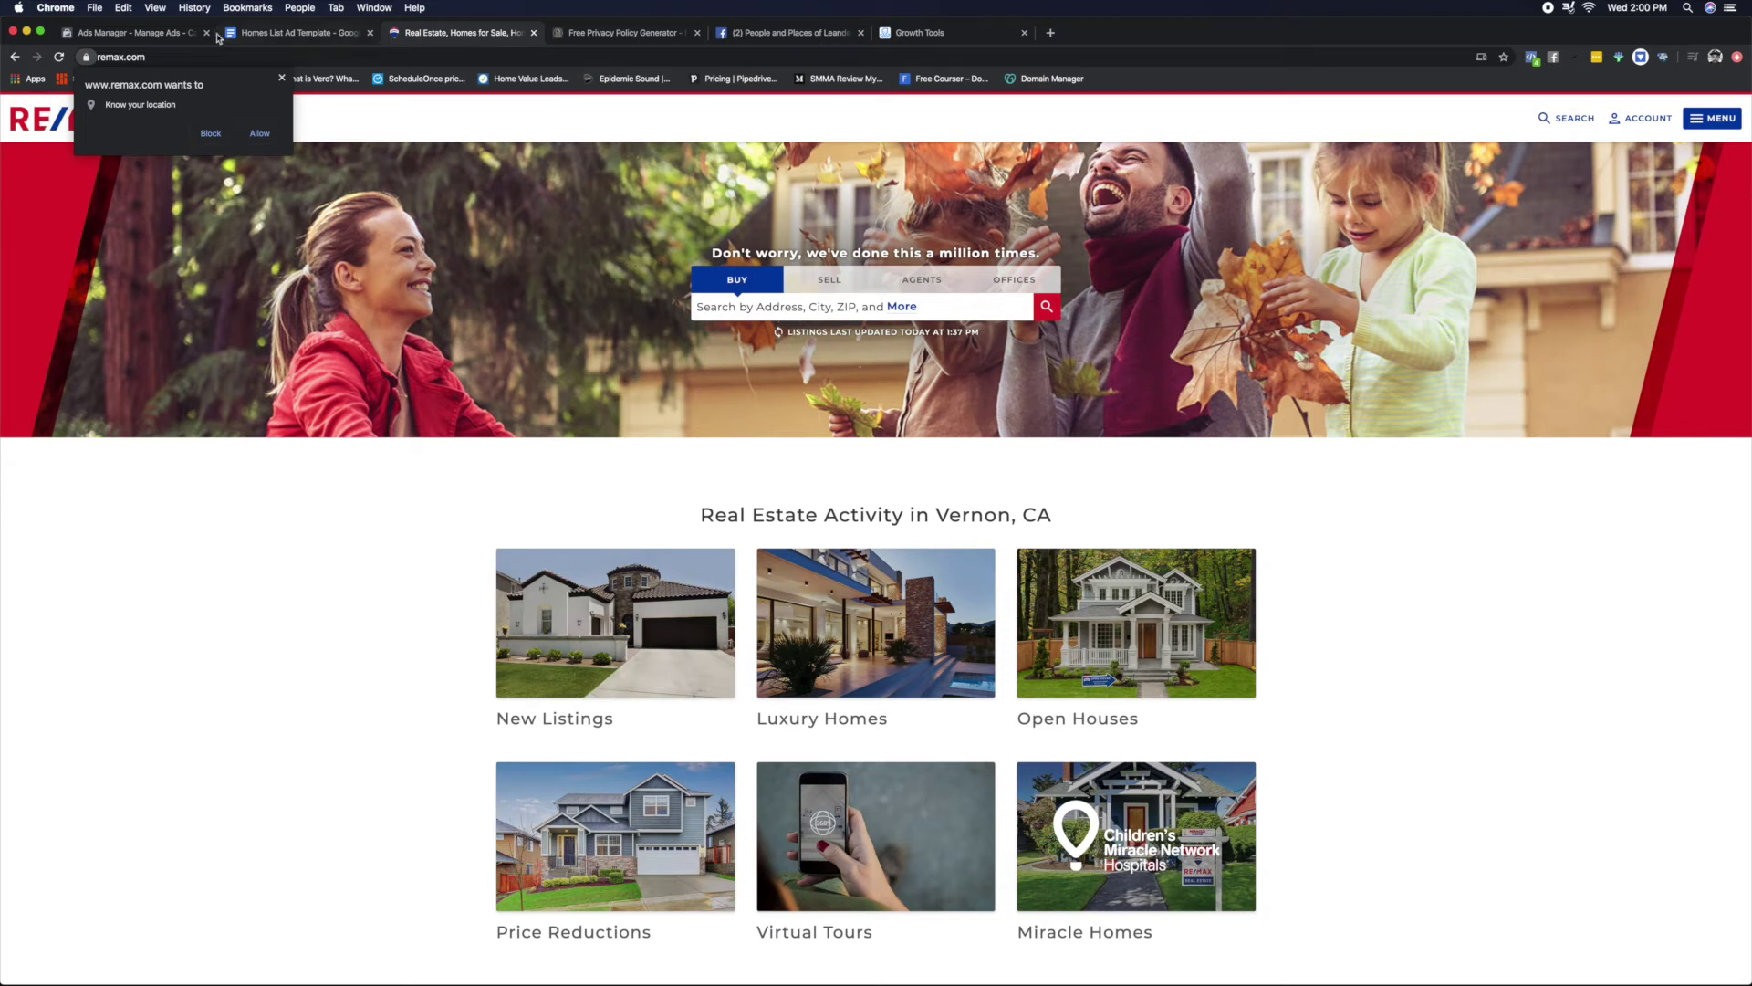
{"action": "left_click", "coordinate": [164, 59]}
{"action": "key", "text": "super+c"}
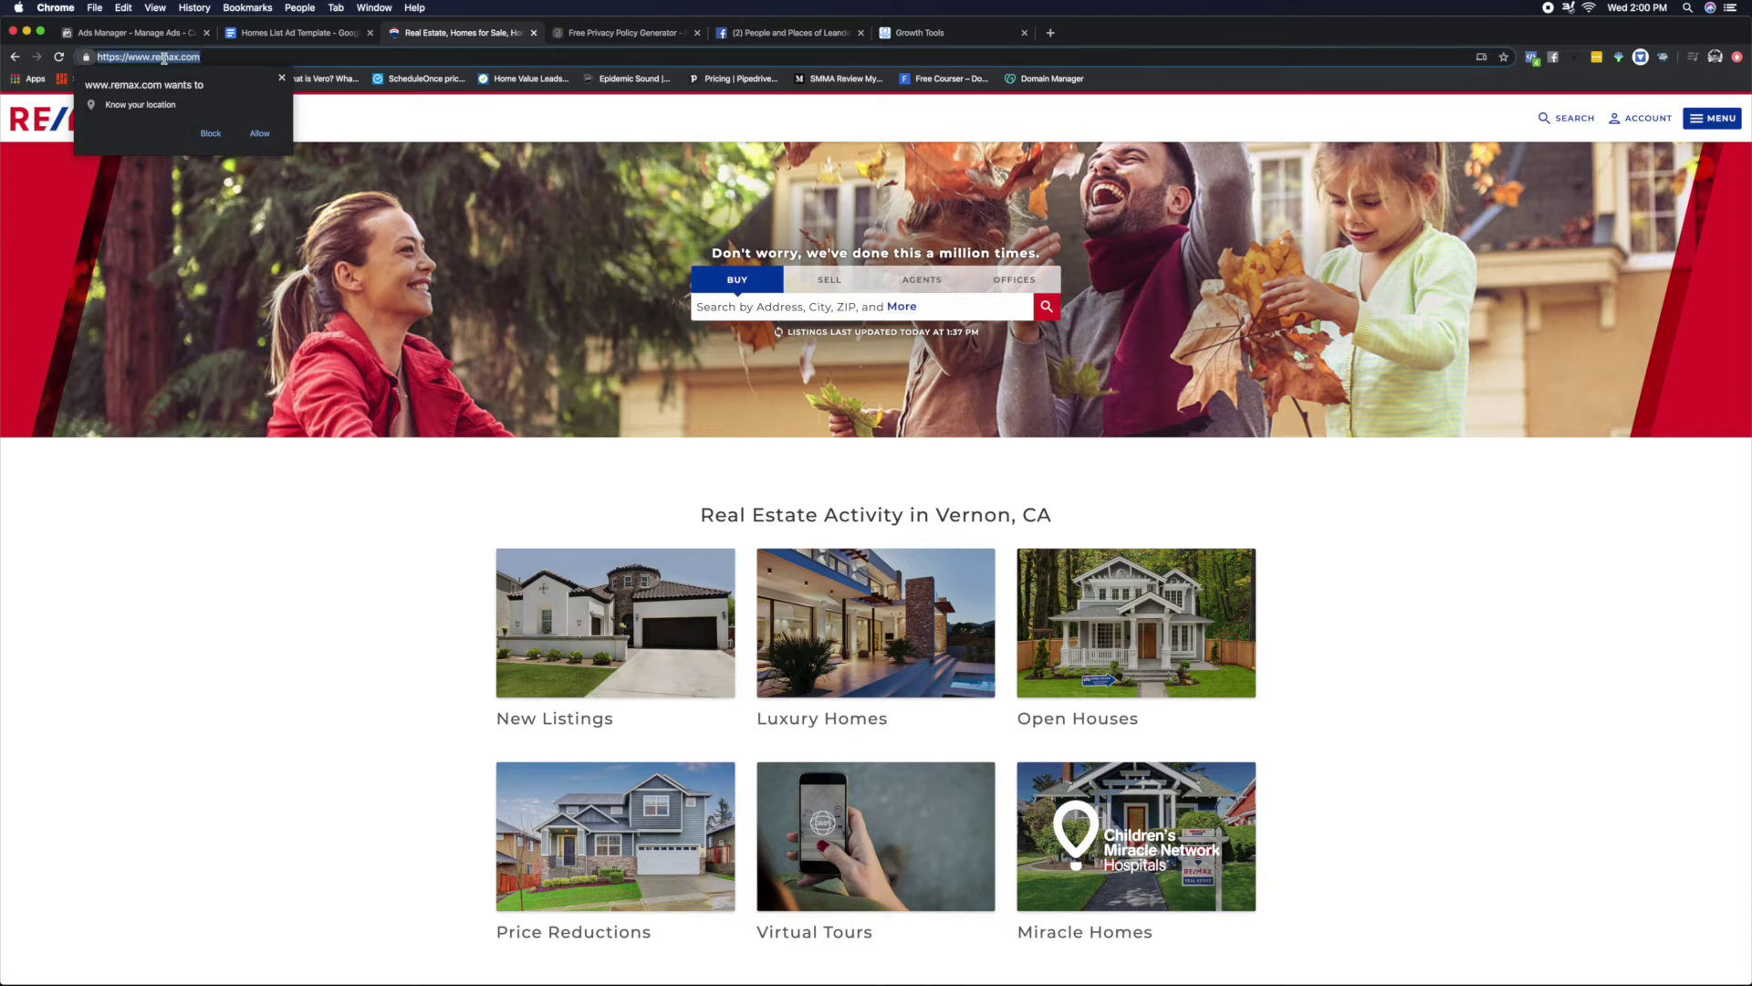
{"action": "left_click", "coordinate": [282, 77]}
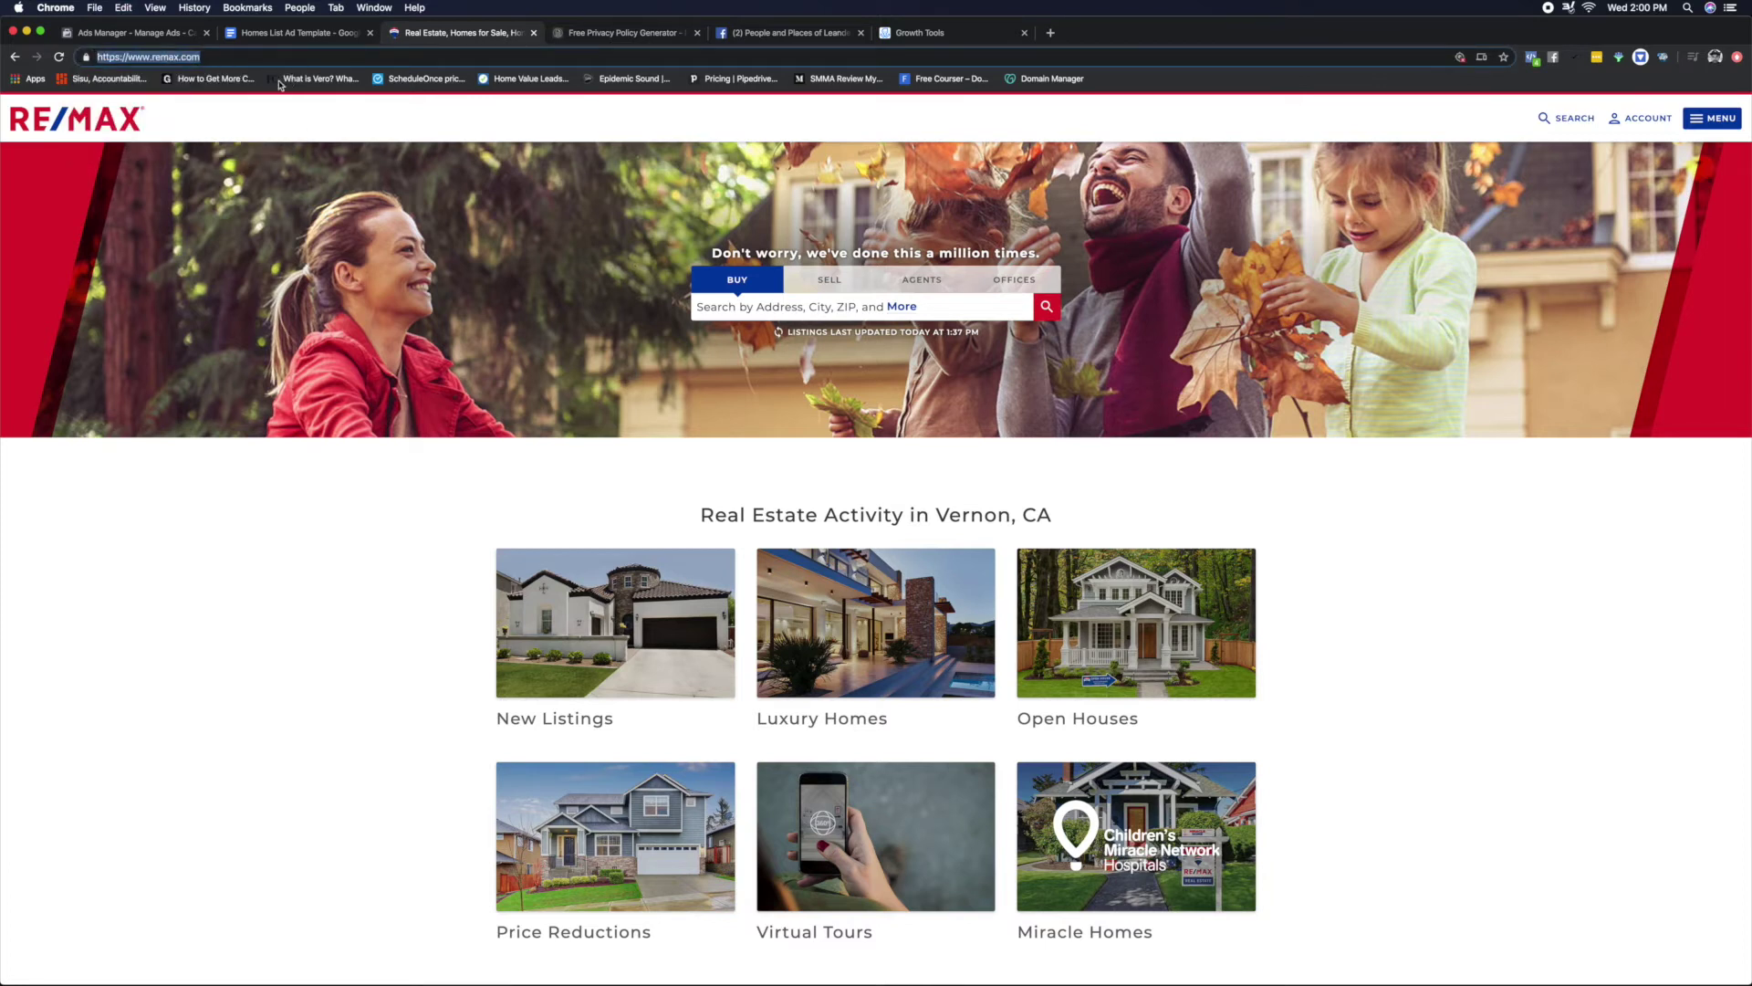
{"action": "left_click", "coordinate": [292, 436]}
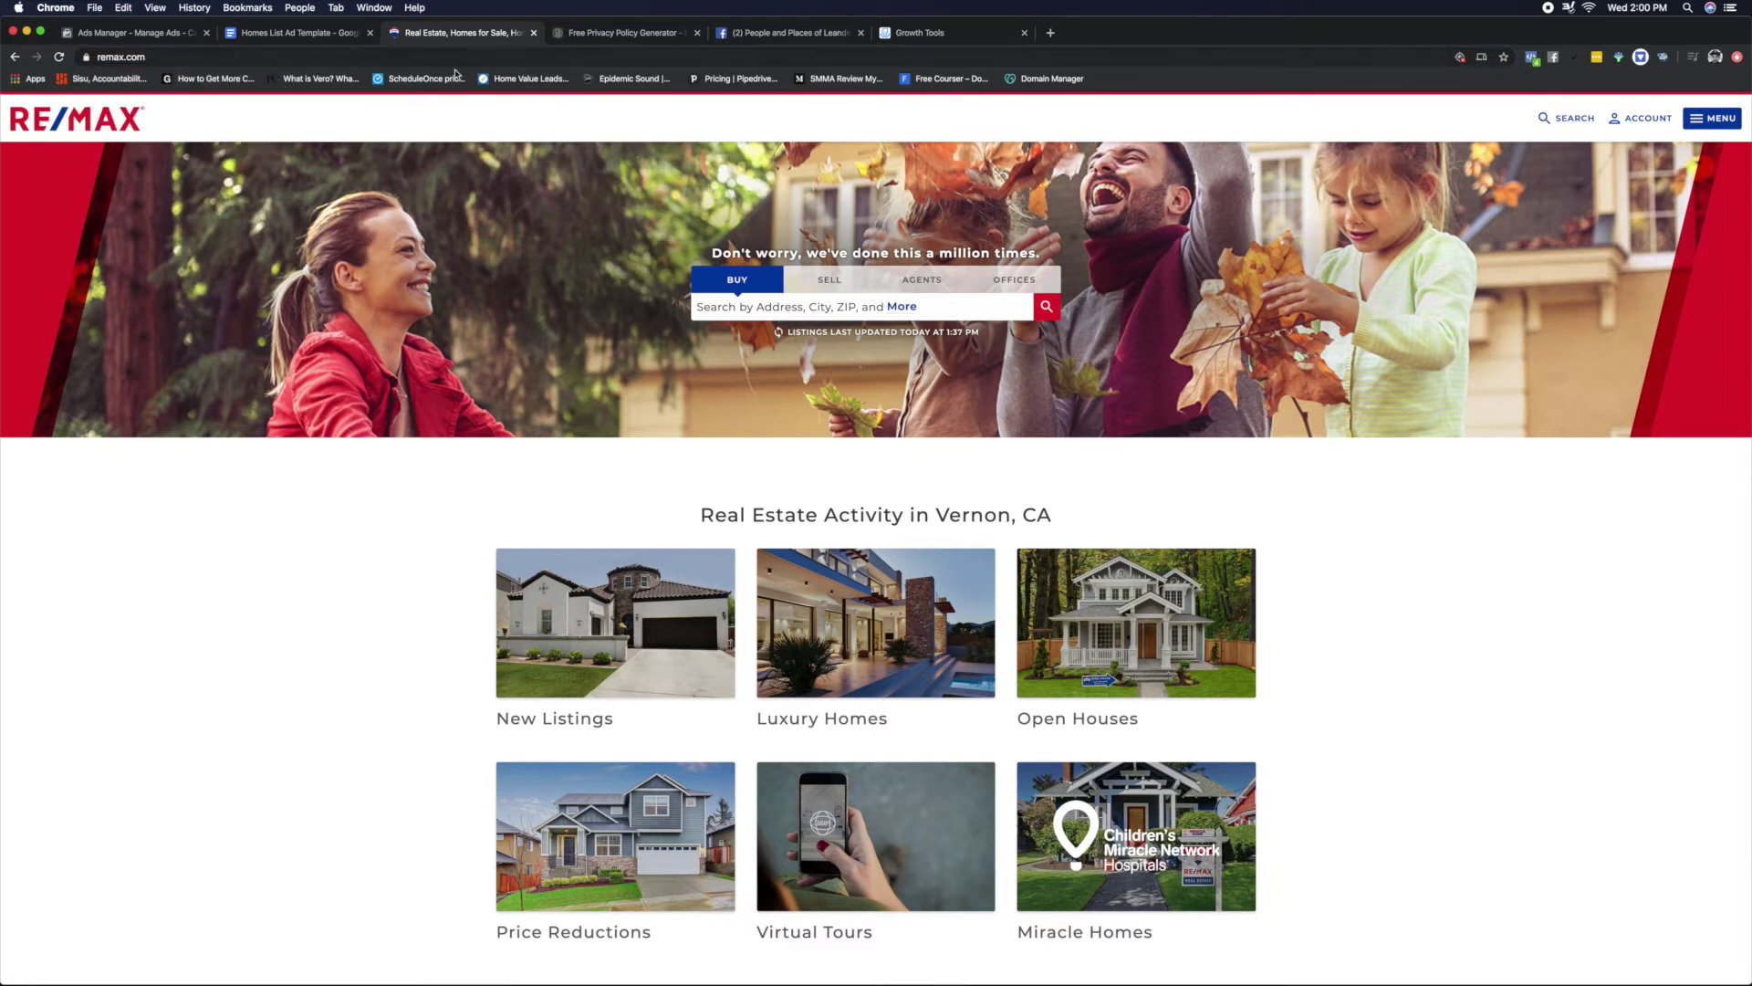
- View the Free Privacy Policy Generator page, close it and return to the RE/MAX website
{"action": "left_click", "coordinate": [579, 39]}
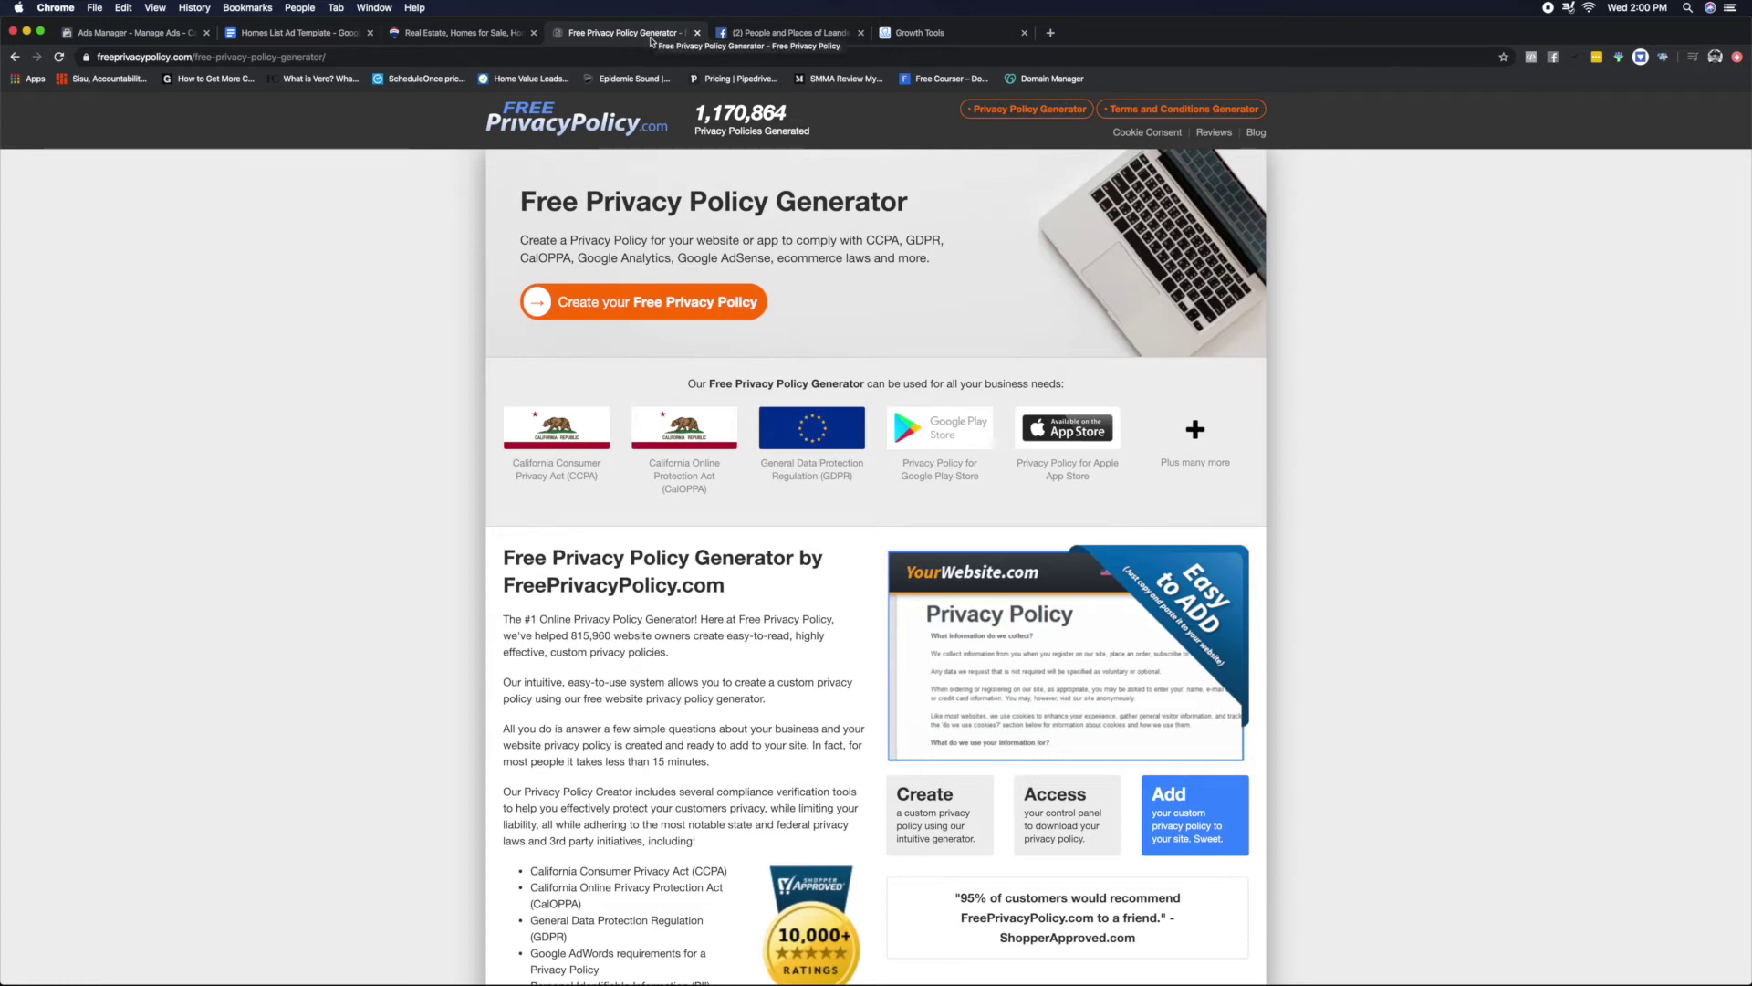
{"action": "left_click", "coordinate": [696, 34]}
{"action": "left_click", "coordinate": [457, 34]}
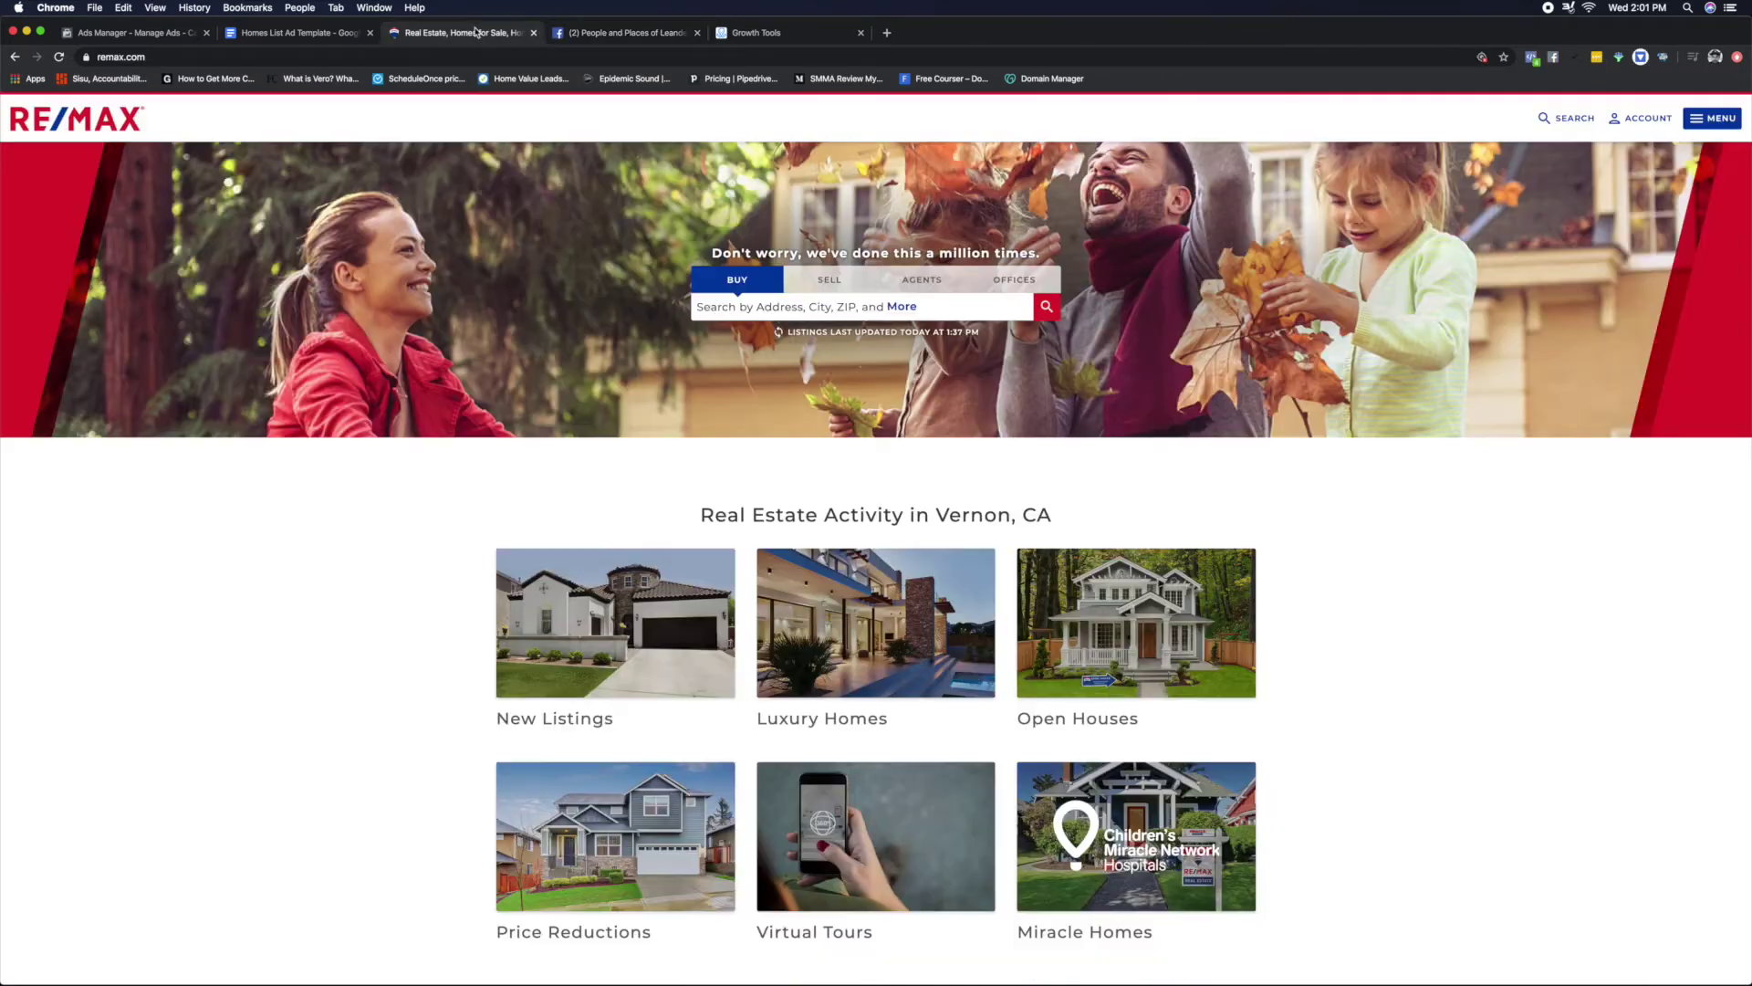
{"action": "left_click", "coordinate": [160, 33]}
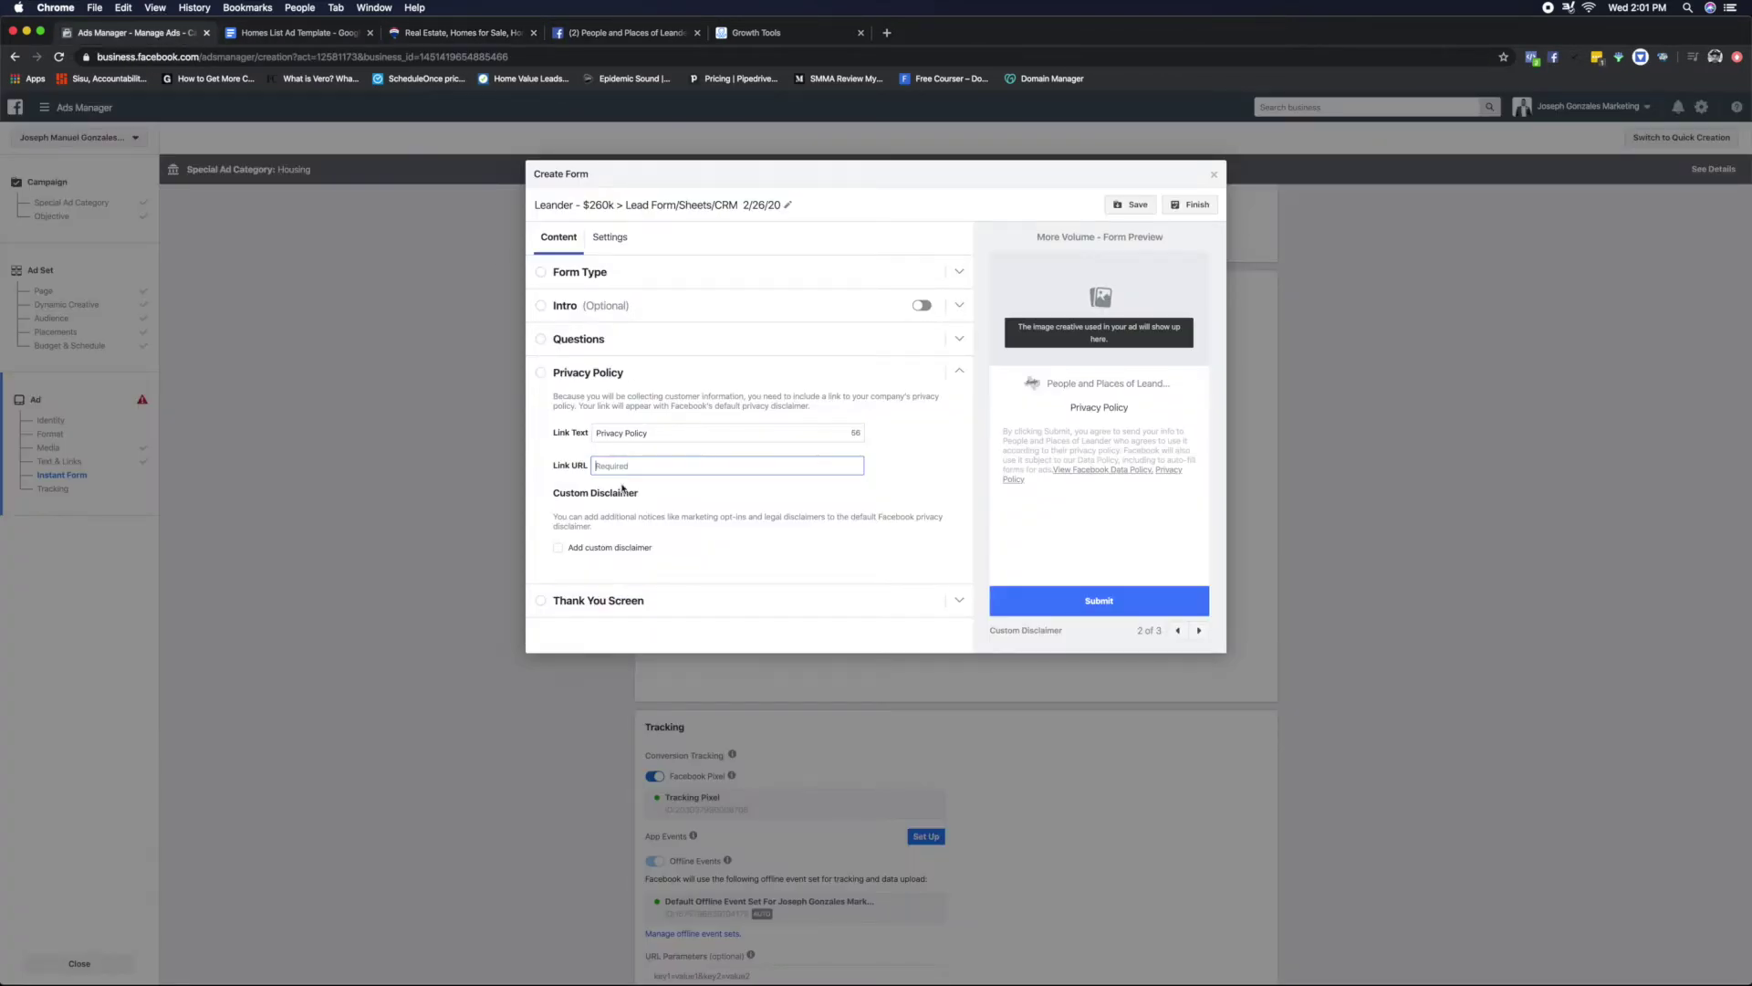
{"action": "key", "text": "super+v"}
{"action": "left_click", "coordinate": [893, 472]}
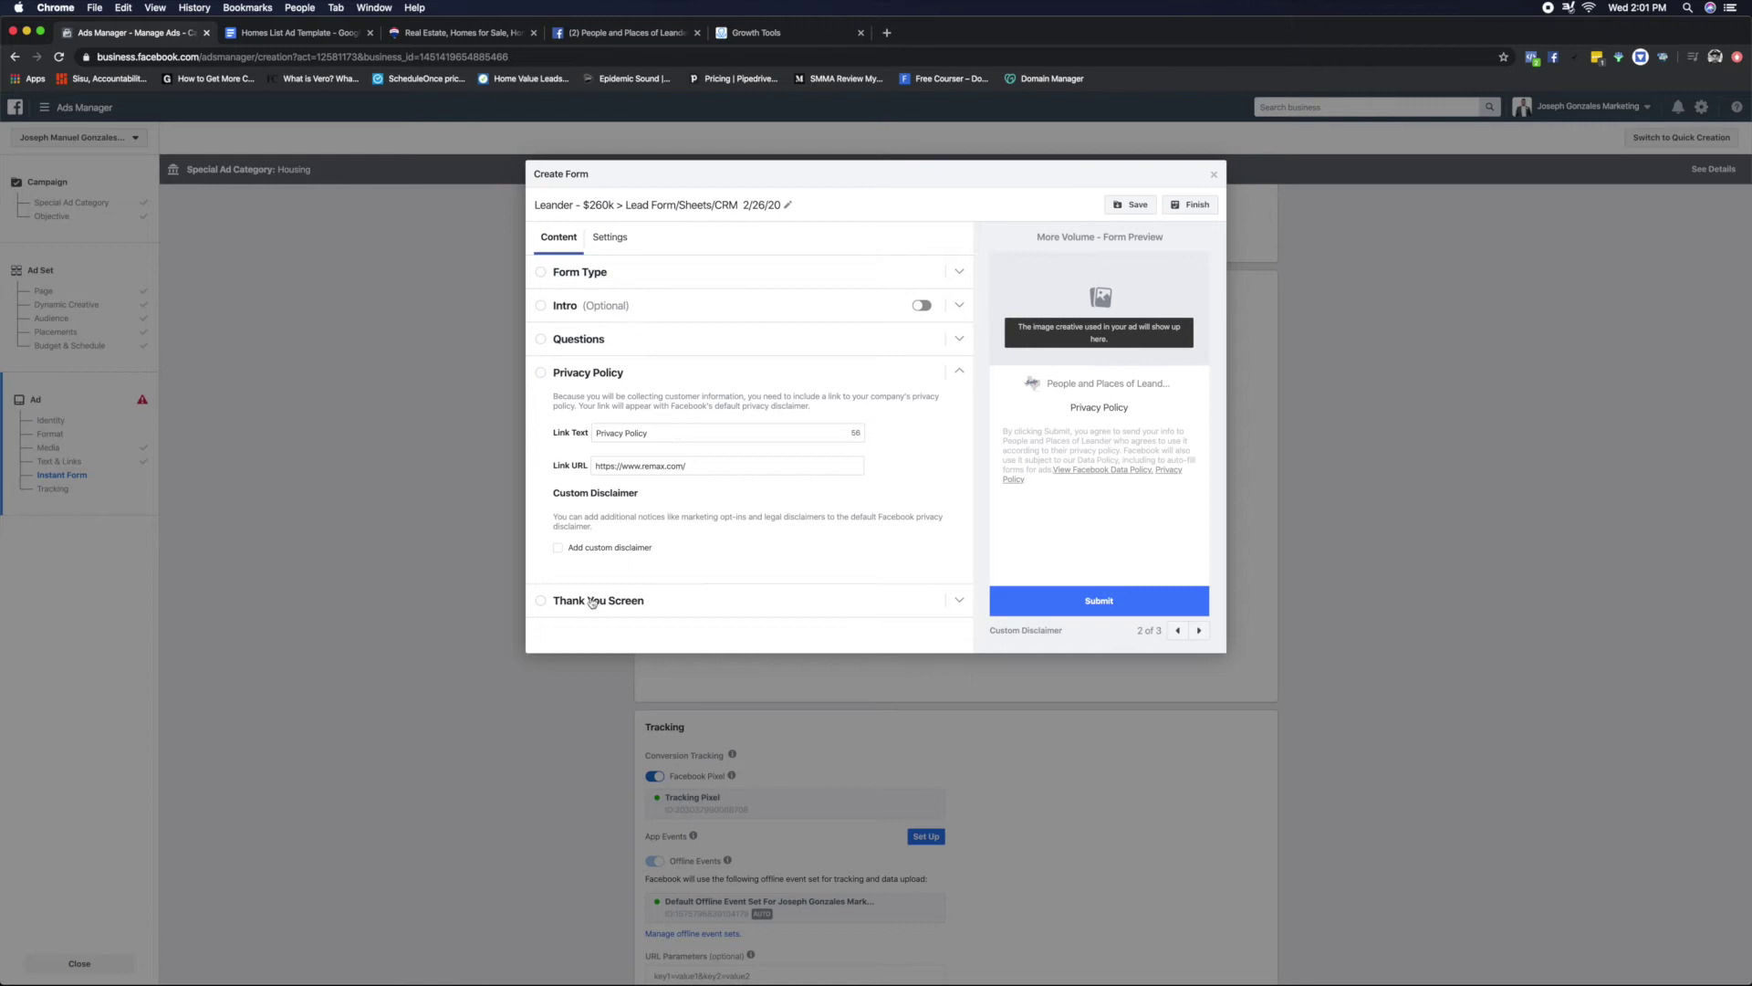
{"action": "left_click", "coordinate": [962, 371]}
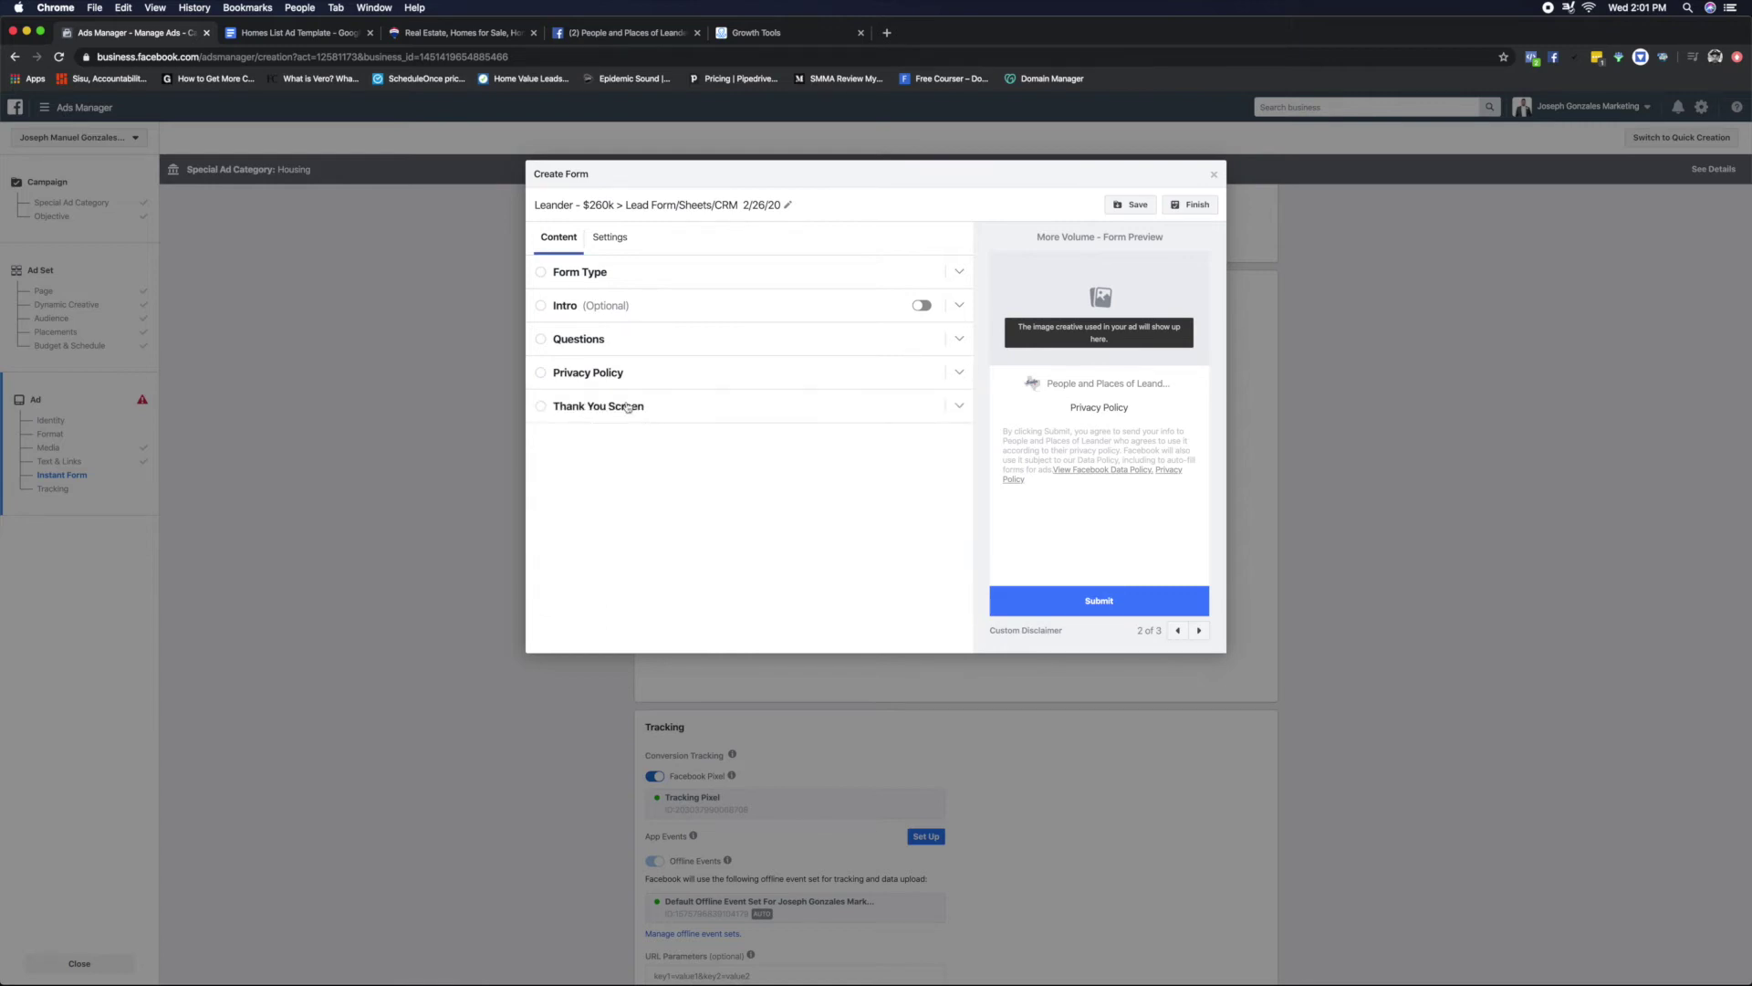
- Expand the form's Thank You Screen section and clear its default description and button text
{"action": "left_click", "coordinate": [598, 411]}
{"action": "scroll", "coordinate": [594, 482], "scroll_direction": "down", "scroll_amount": 1}
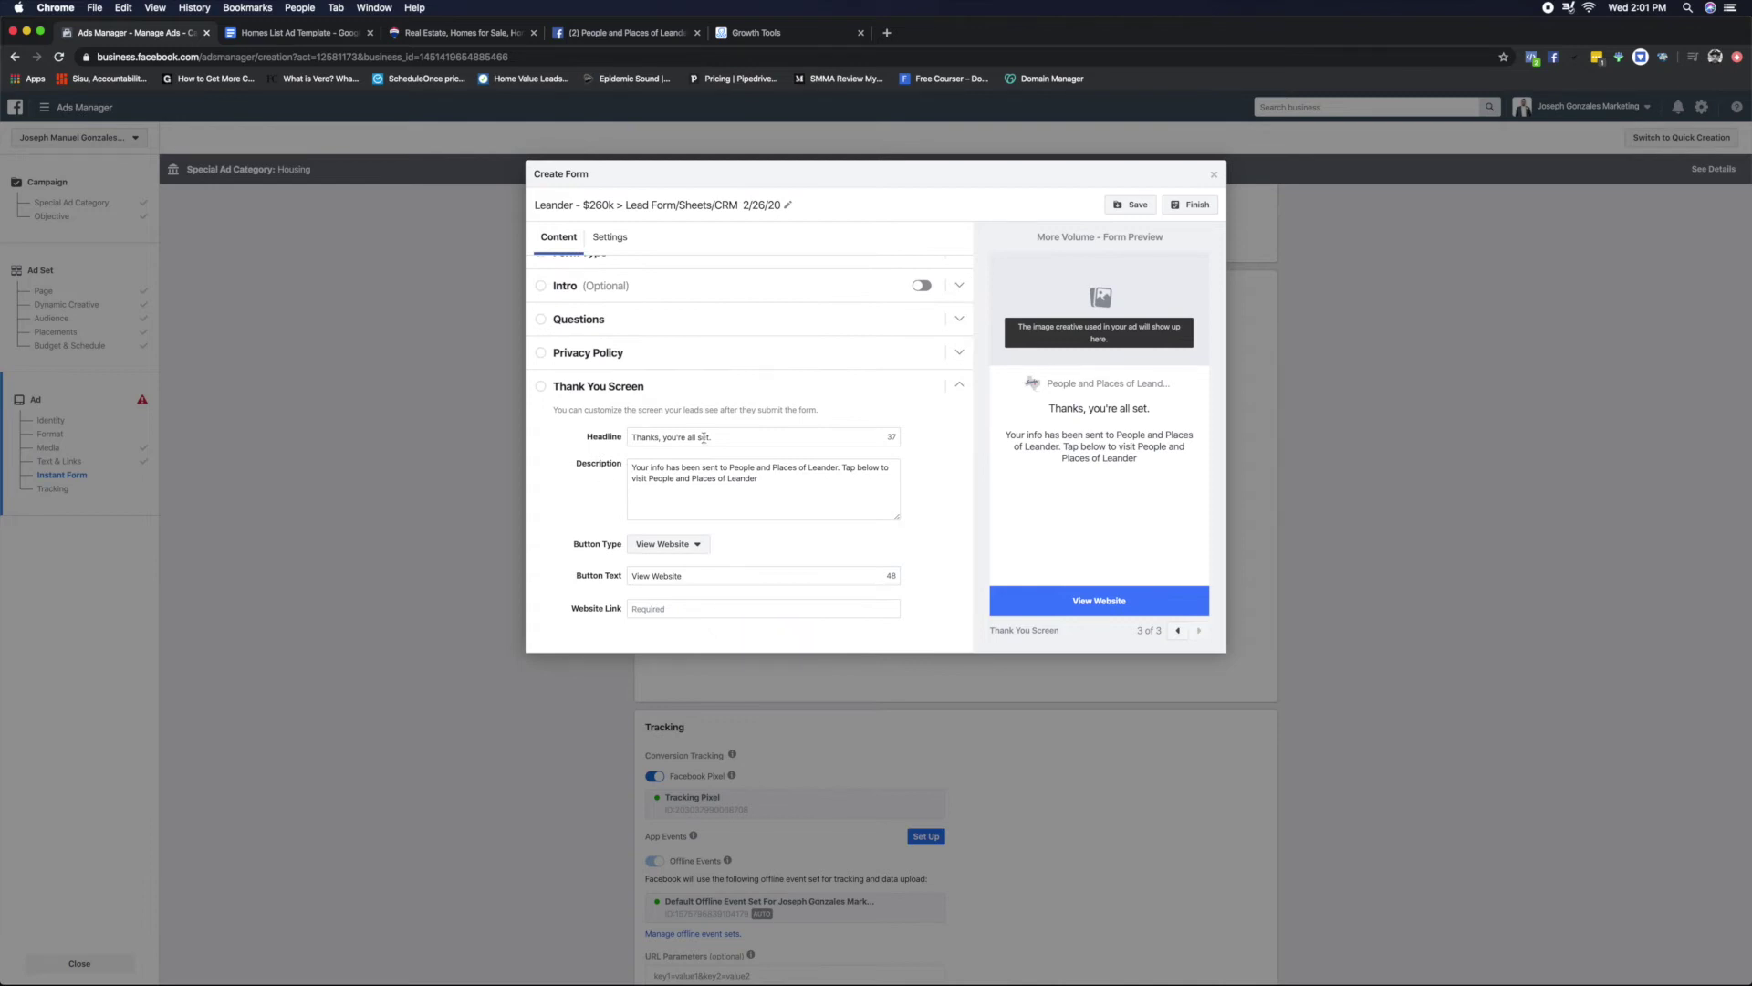
{"action": "left_click_drag", "start_coordinate": [736, 435], "coordinate": [609, 435]}
{"action": "left_click", "coordinate": [654, 486]}
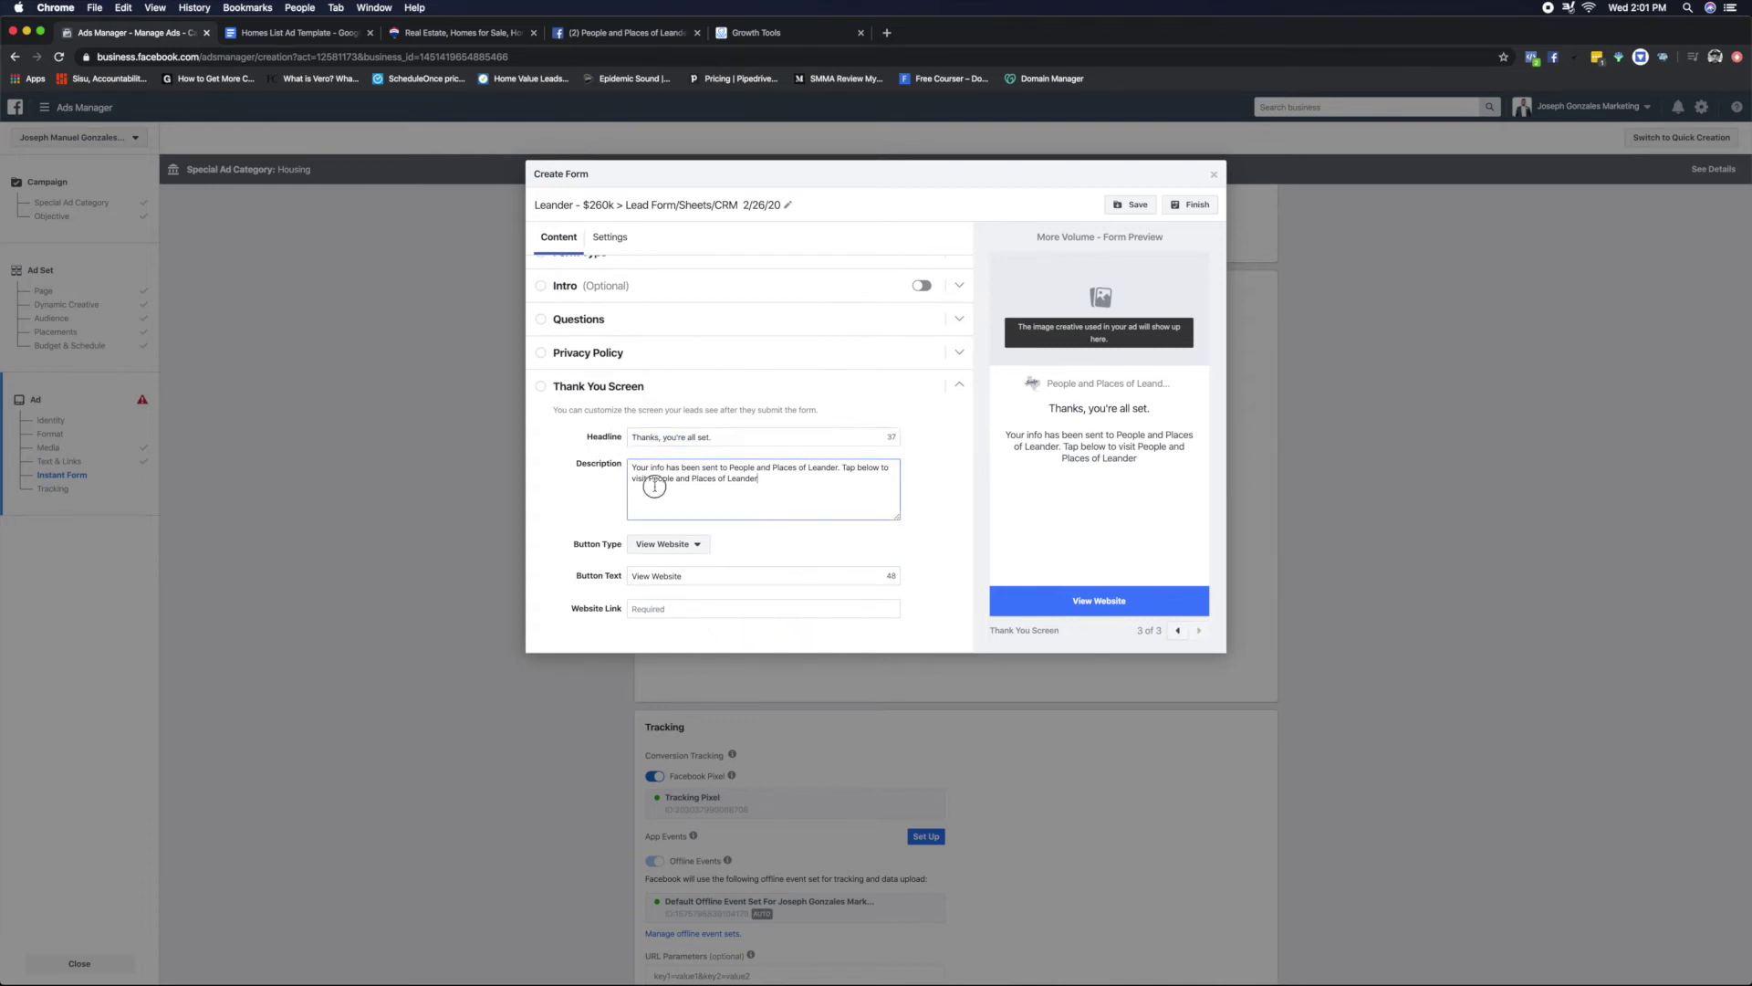
{"action": "left_click_drag", "start_coordinate": [759, 478], "coordinate": [626, 469]}
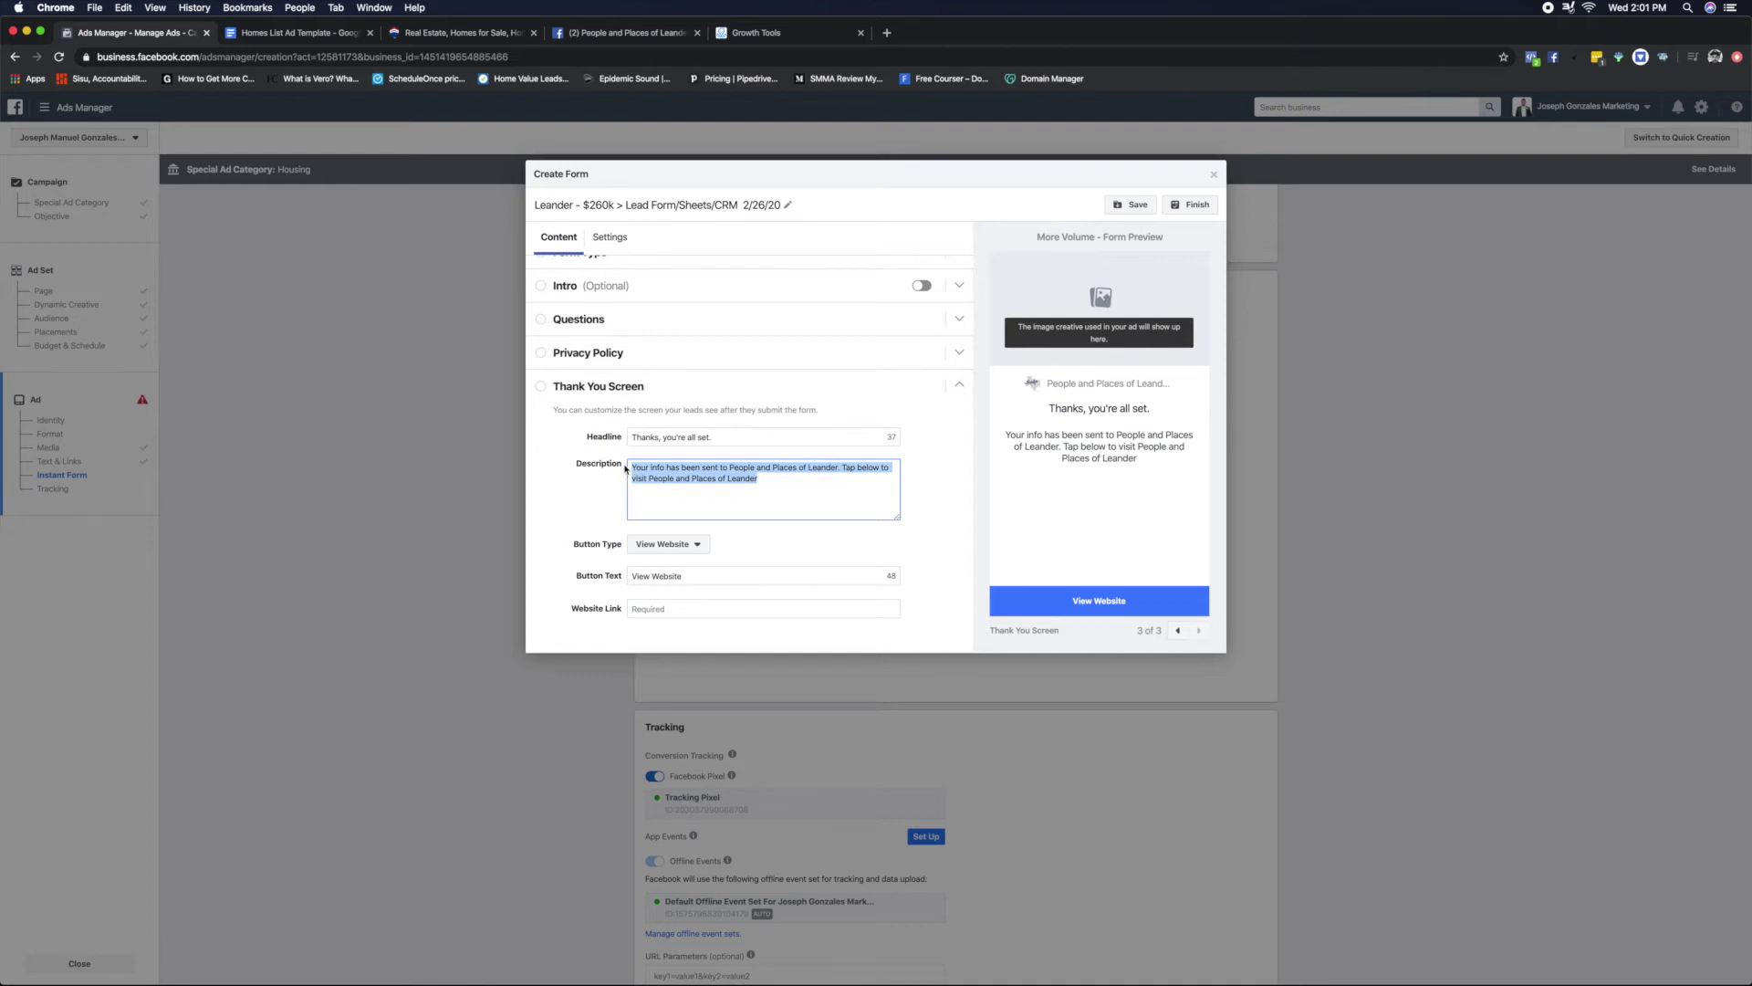
{"action": "key", "text": "BackSpace"}
{"action": "left_click_drag", "start_coordinate": [693, 575], "coordinate": [599, 581]}
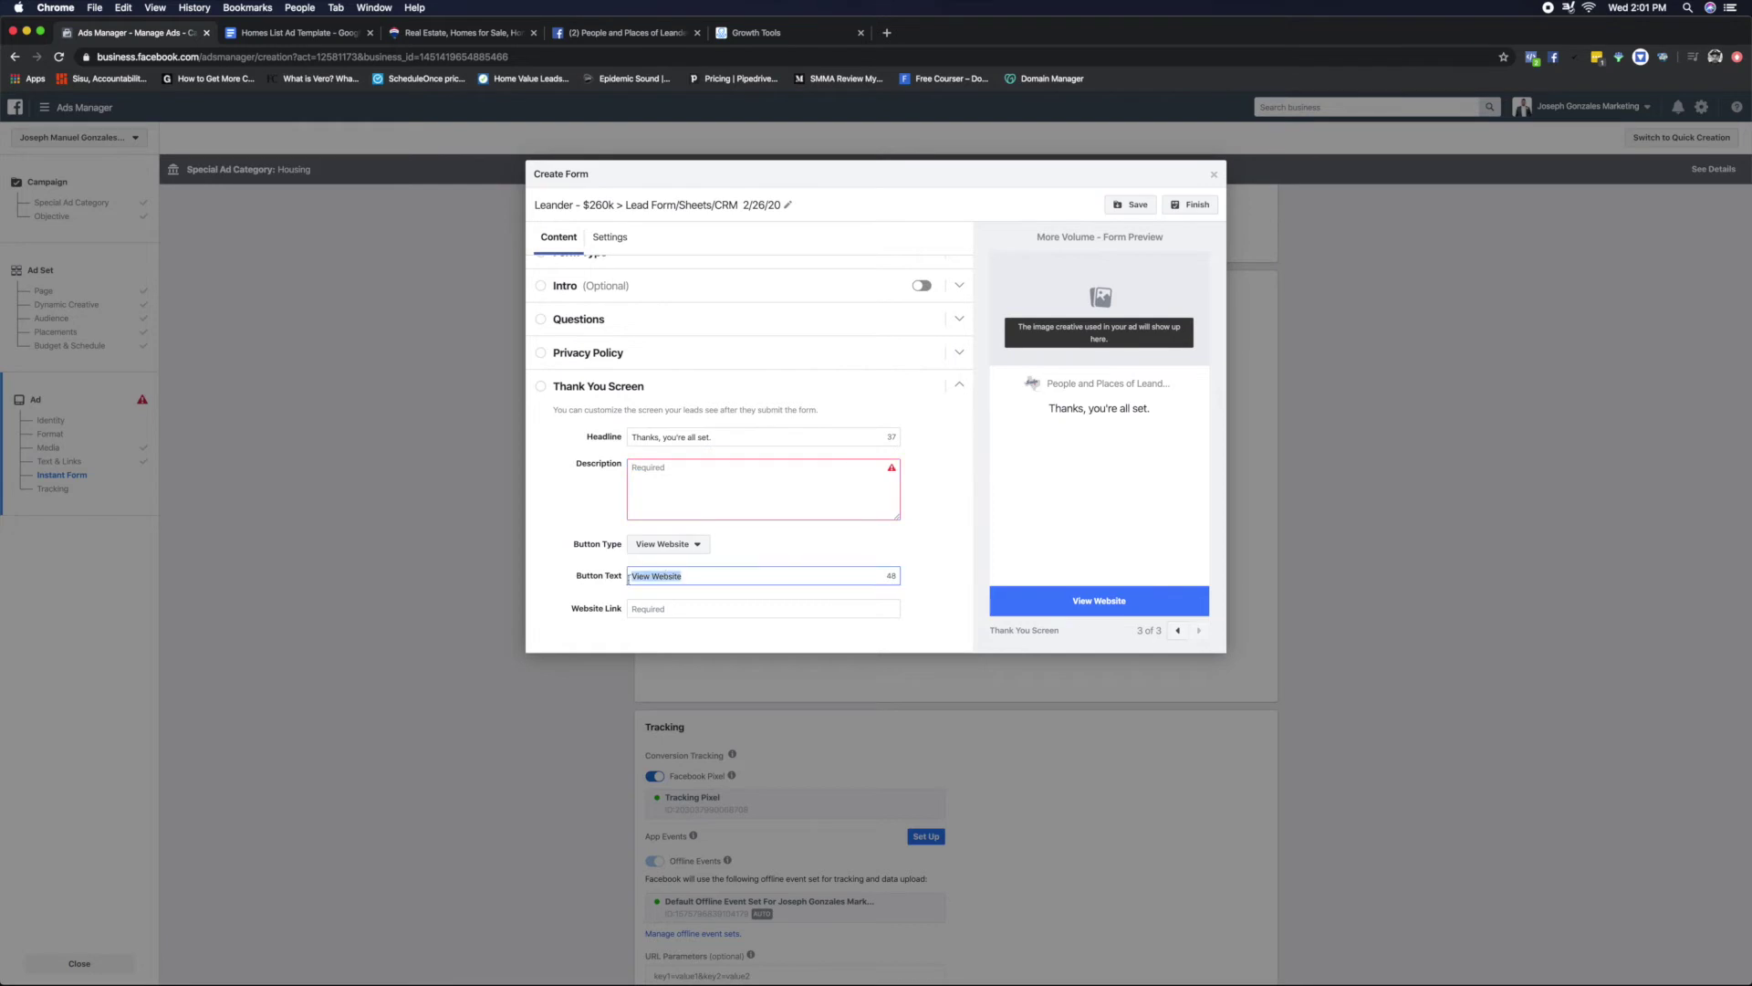
{"action": "key", "text": "BackSpace"}
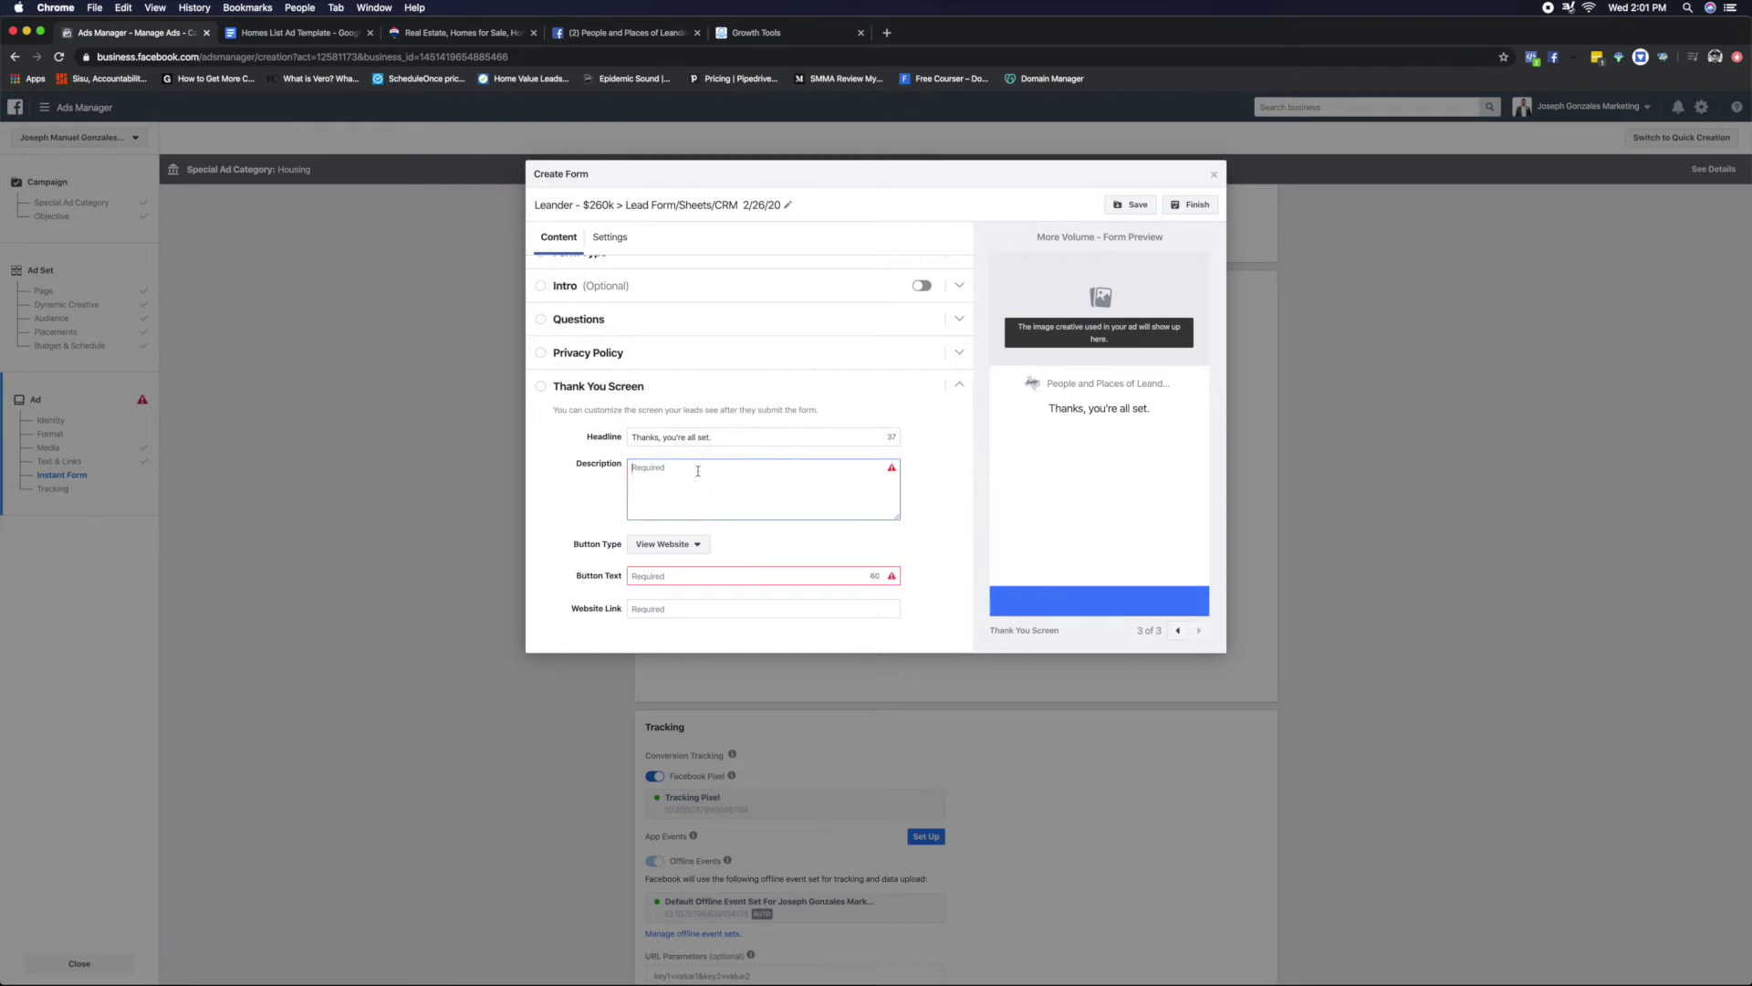
- Copy the Lead Form Thank You Page text from the Homes List Ad Template document into the thank-you screen's description
{"action": "key", "text": "ctrl+Right"}
{"action": "key", "text": "ctrl+Left"}
{"action": "left_click", "coordinate": [320, 34]}
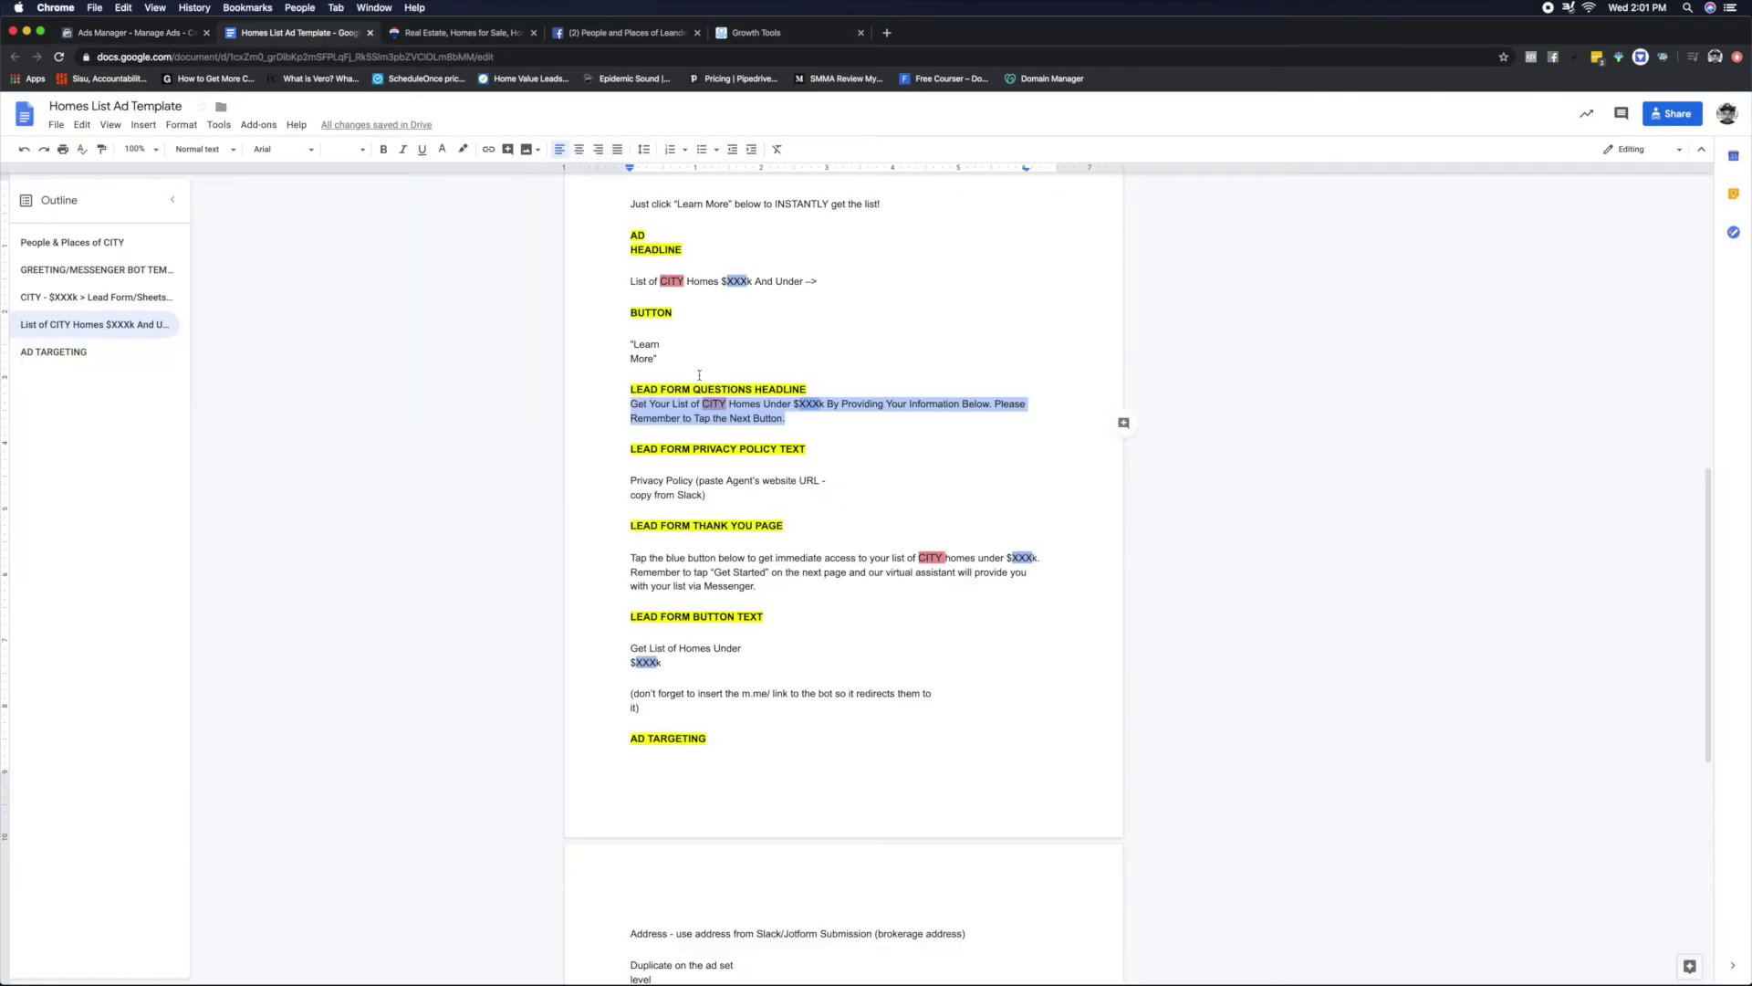
{"action": "left_click", "coordinate": [632, 556]}
{"action": "scroll", "coordinate": [673, 471], "scroll_direction": "down", "scroll_amount": 1}
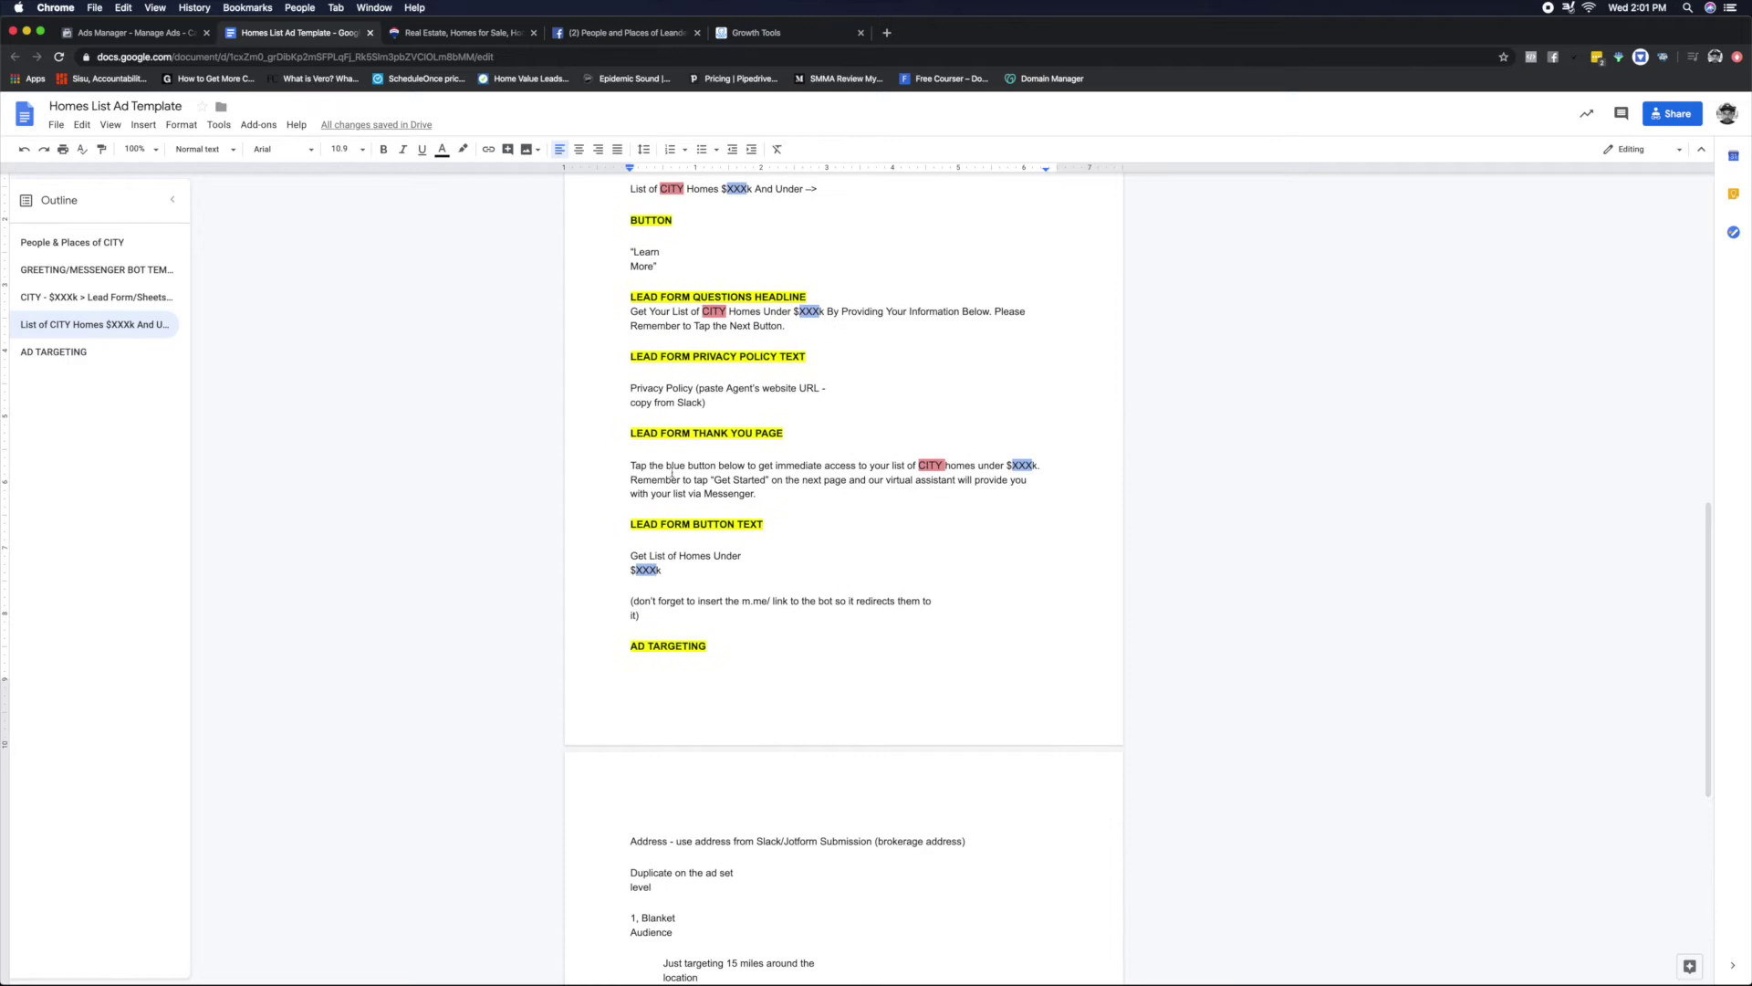
{"action": "scroll", "coordinate": [721, 392], "scroll_direction": "down", "scroll_amount": 1}
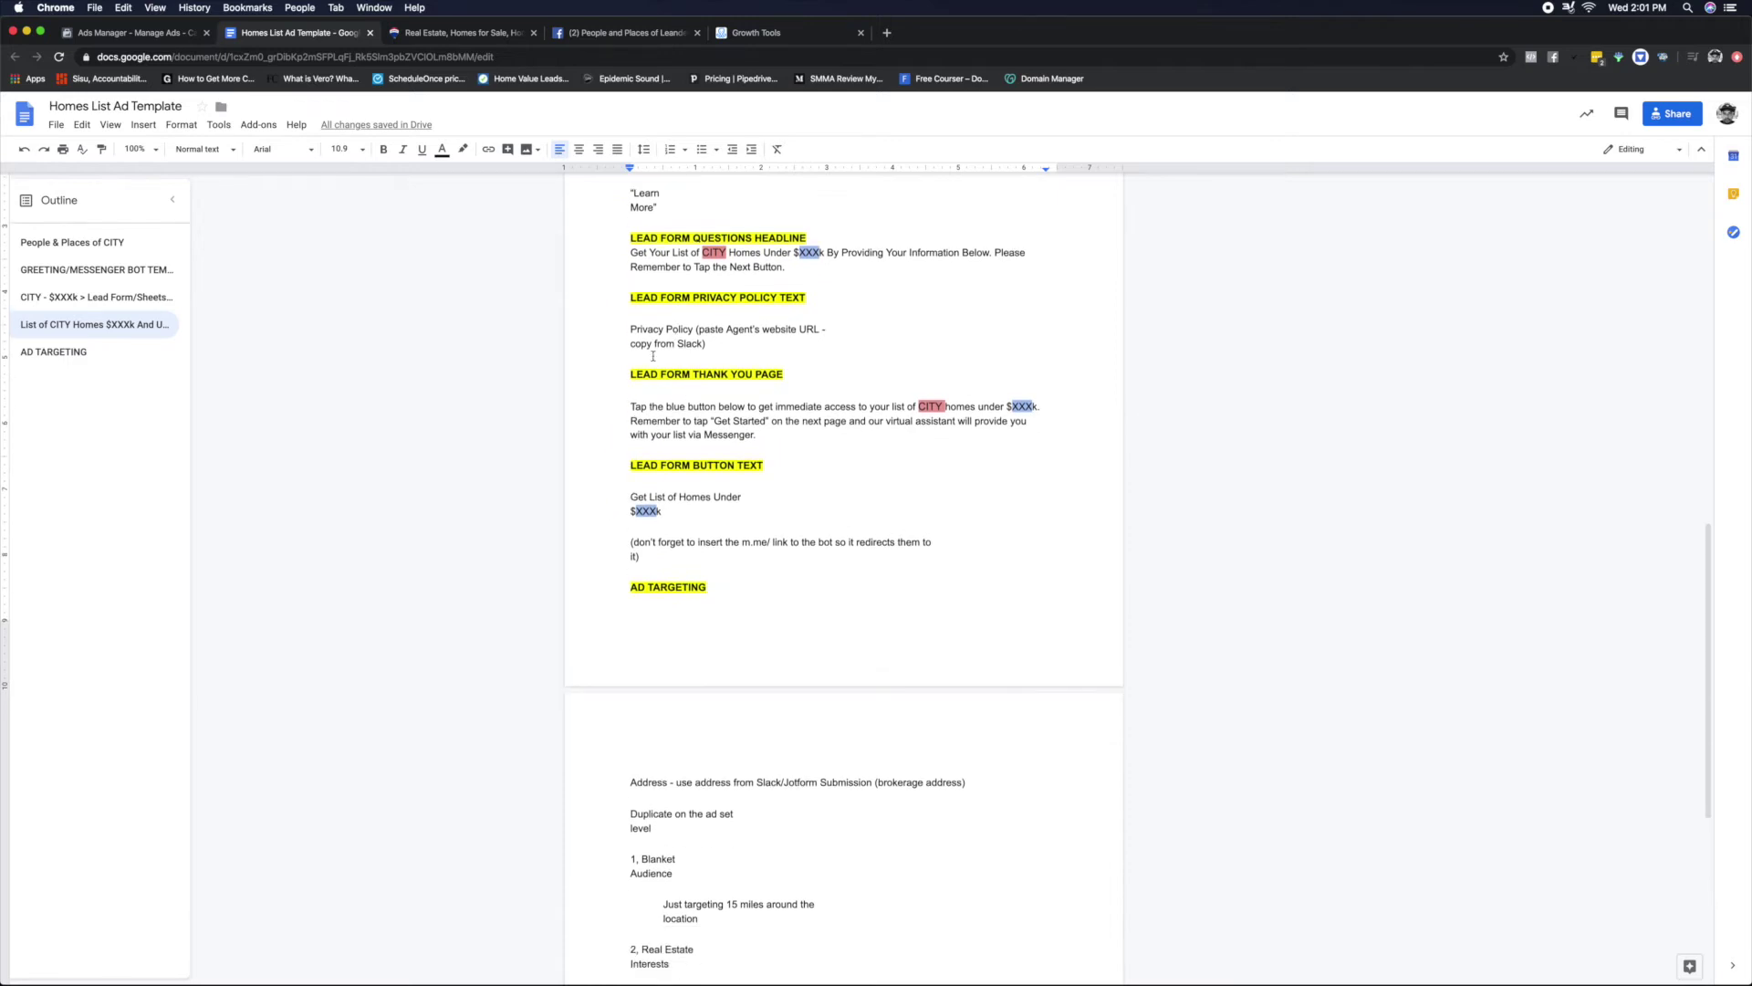
{"action": "scroll", "coordinate": [653, 356], "scroll_direction": "down", "scroll_amount": 2}
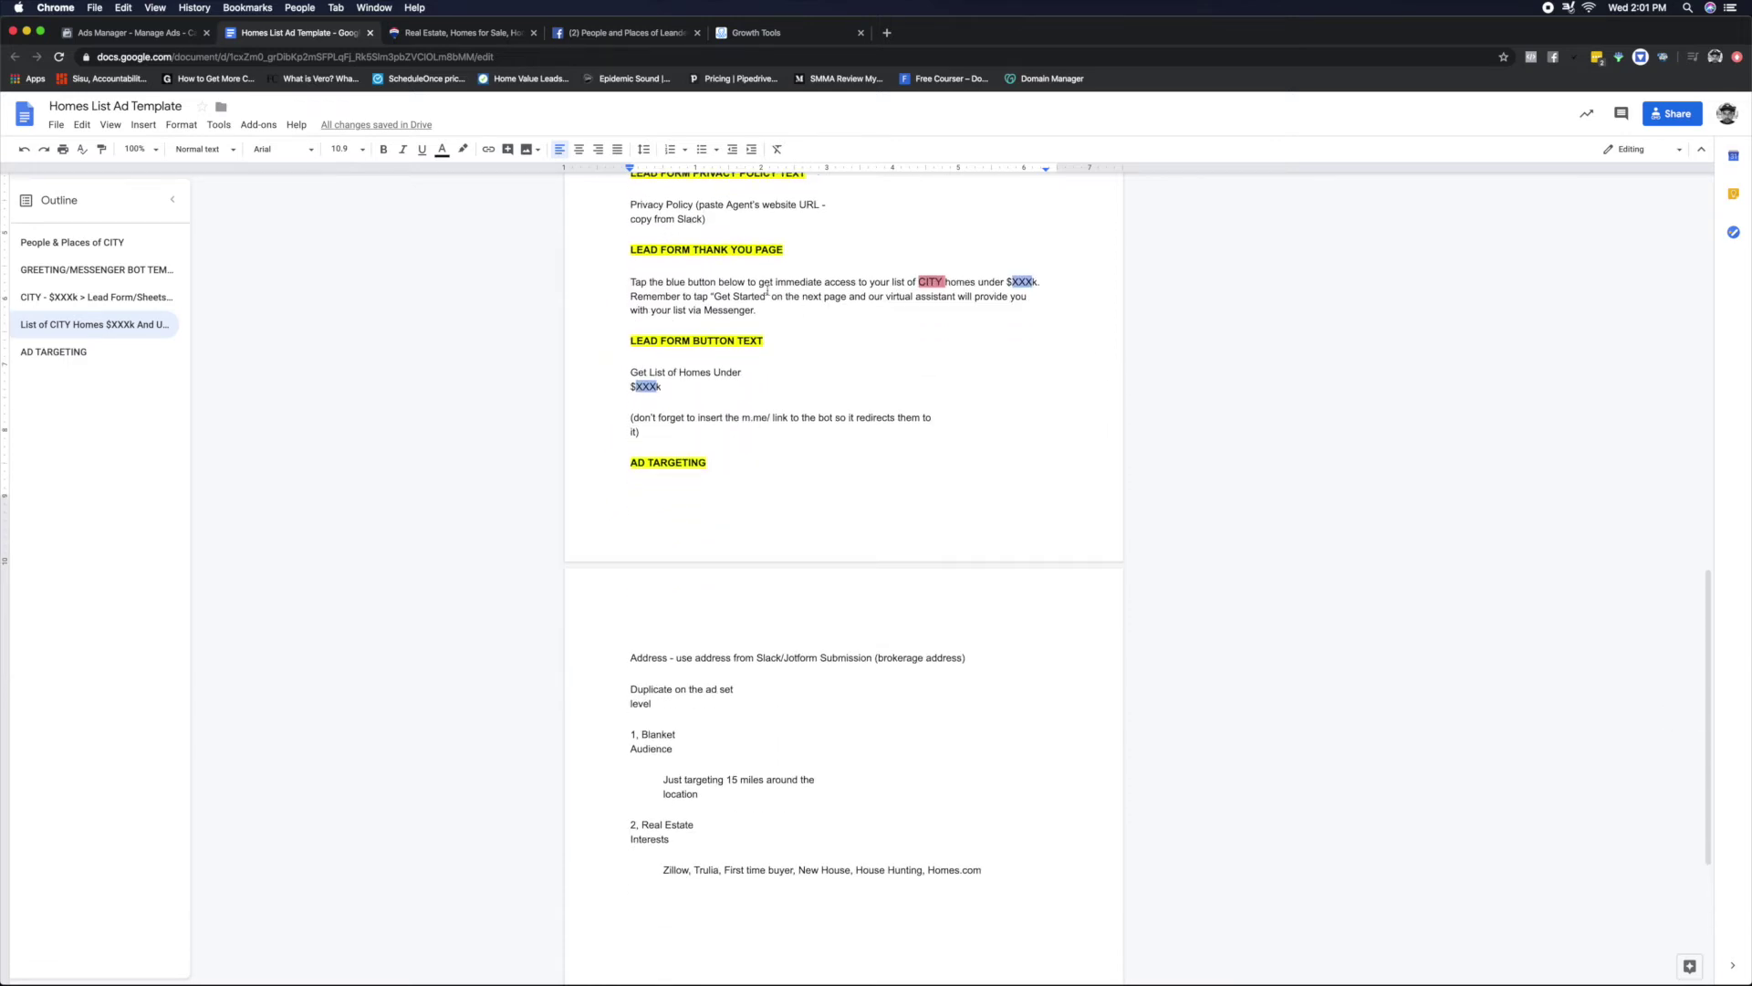
{"action": "left_click_drag", "start_coordinate": [767, 313], "coordinate": [626, 283]}
{"action": "key", "text": "super+c"}
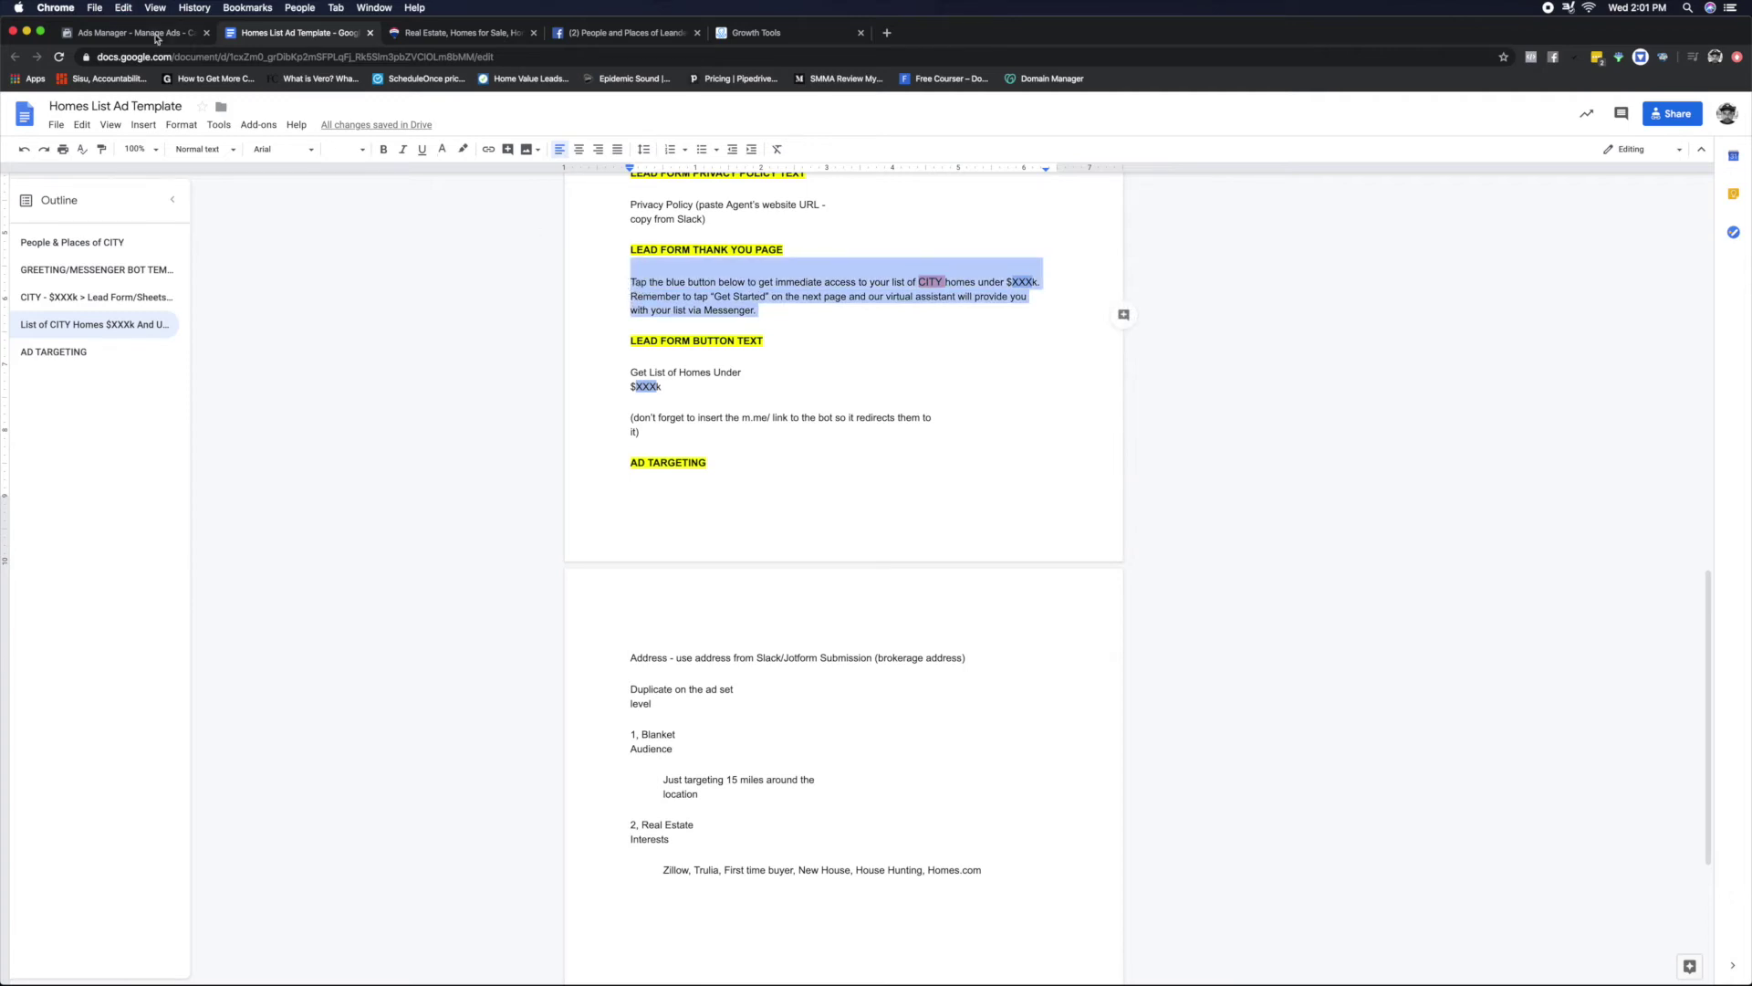
{"action": "key", "text": "ctrl+shift+Tab"}
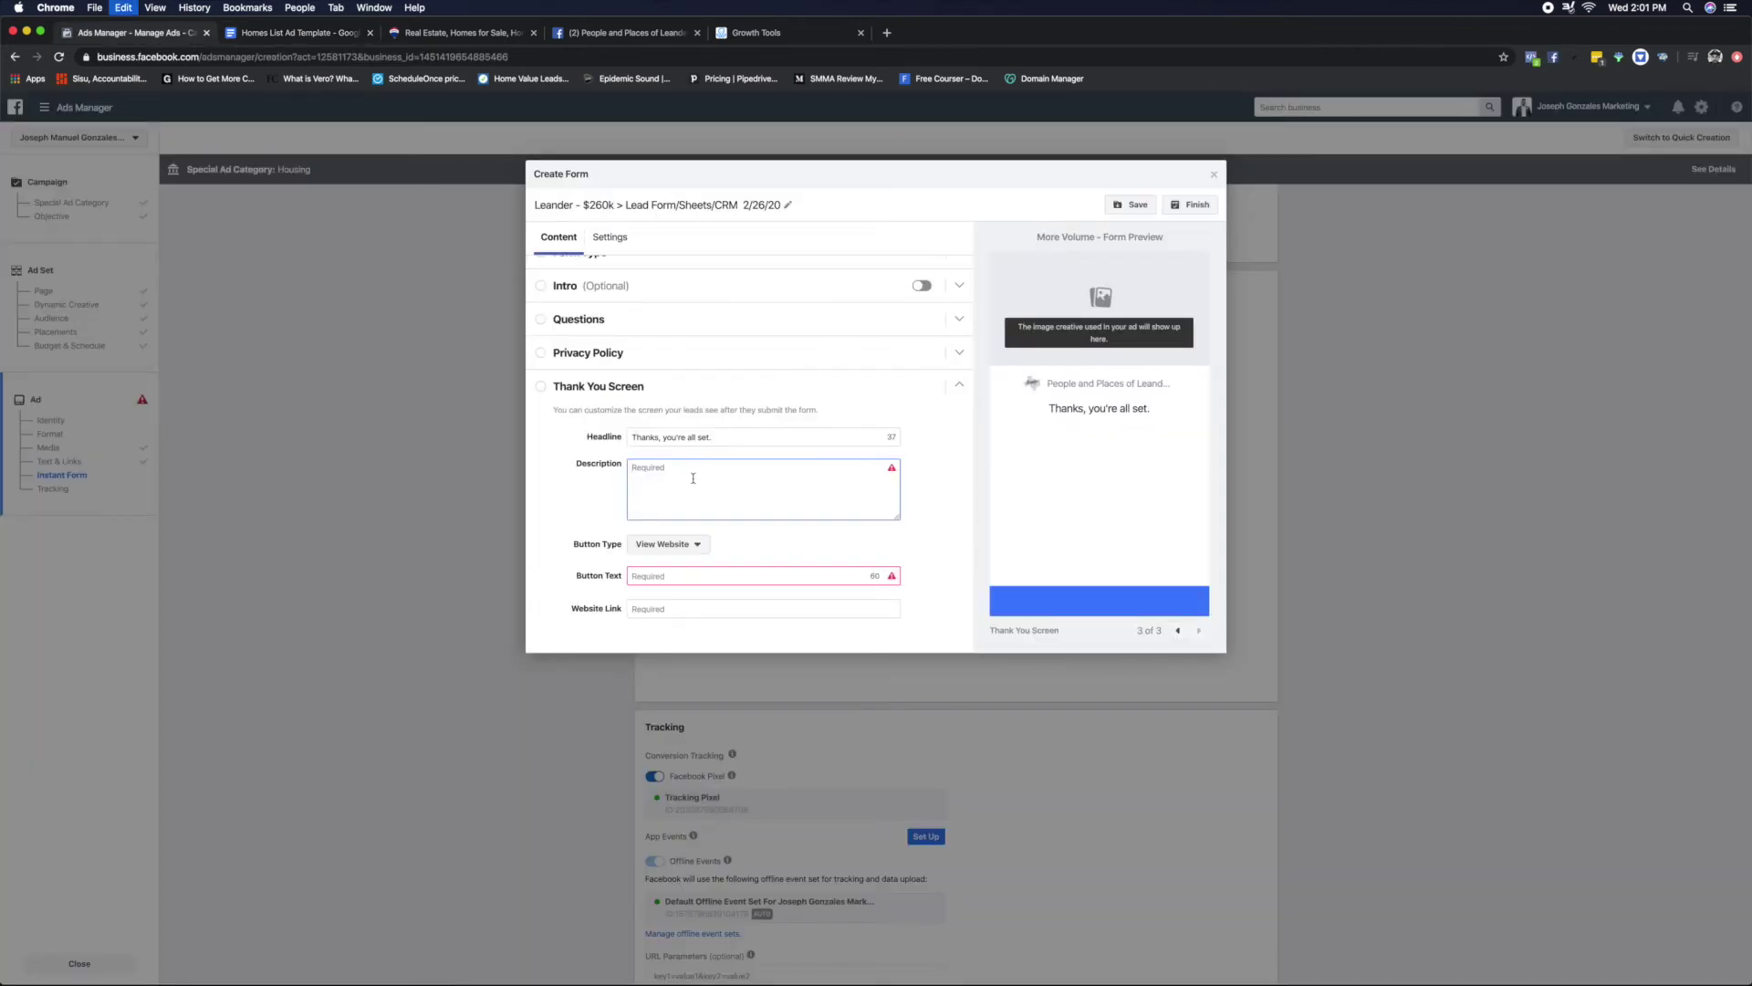
{"action": "key", "text": "super+v"}
- Replace the description's price placeholder with $260 before the k, and CITY with Leander
{"action": "left_click_drag", "start_coordinate": [705, 478], "coordinate": [683, 478]}
{"action": "type", "text": "2"}
{"action": "type", "text": "60"}
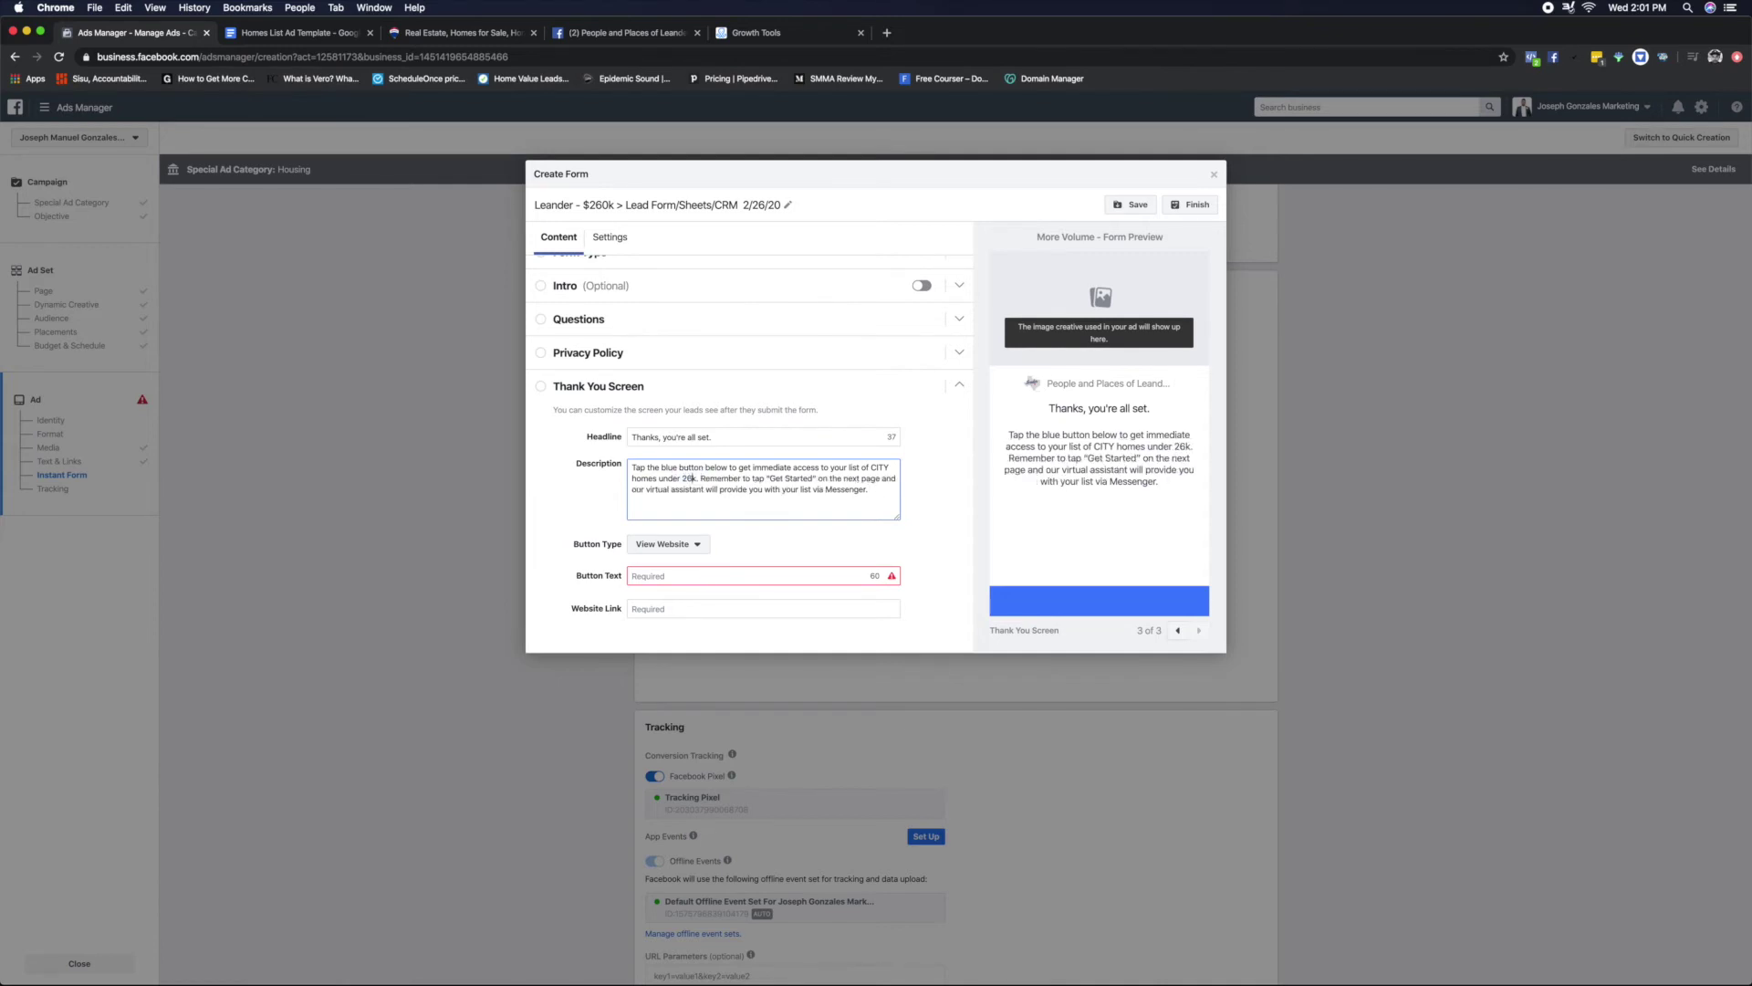
{"action": "left_click", "coordinate": [780, 490]}
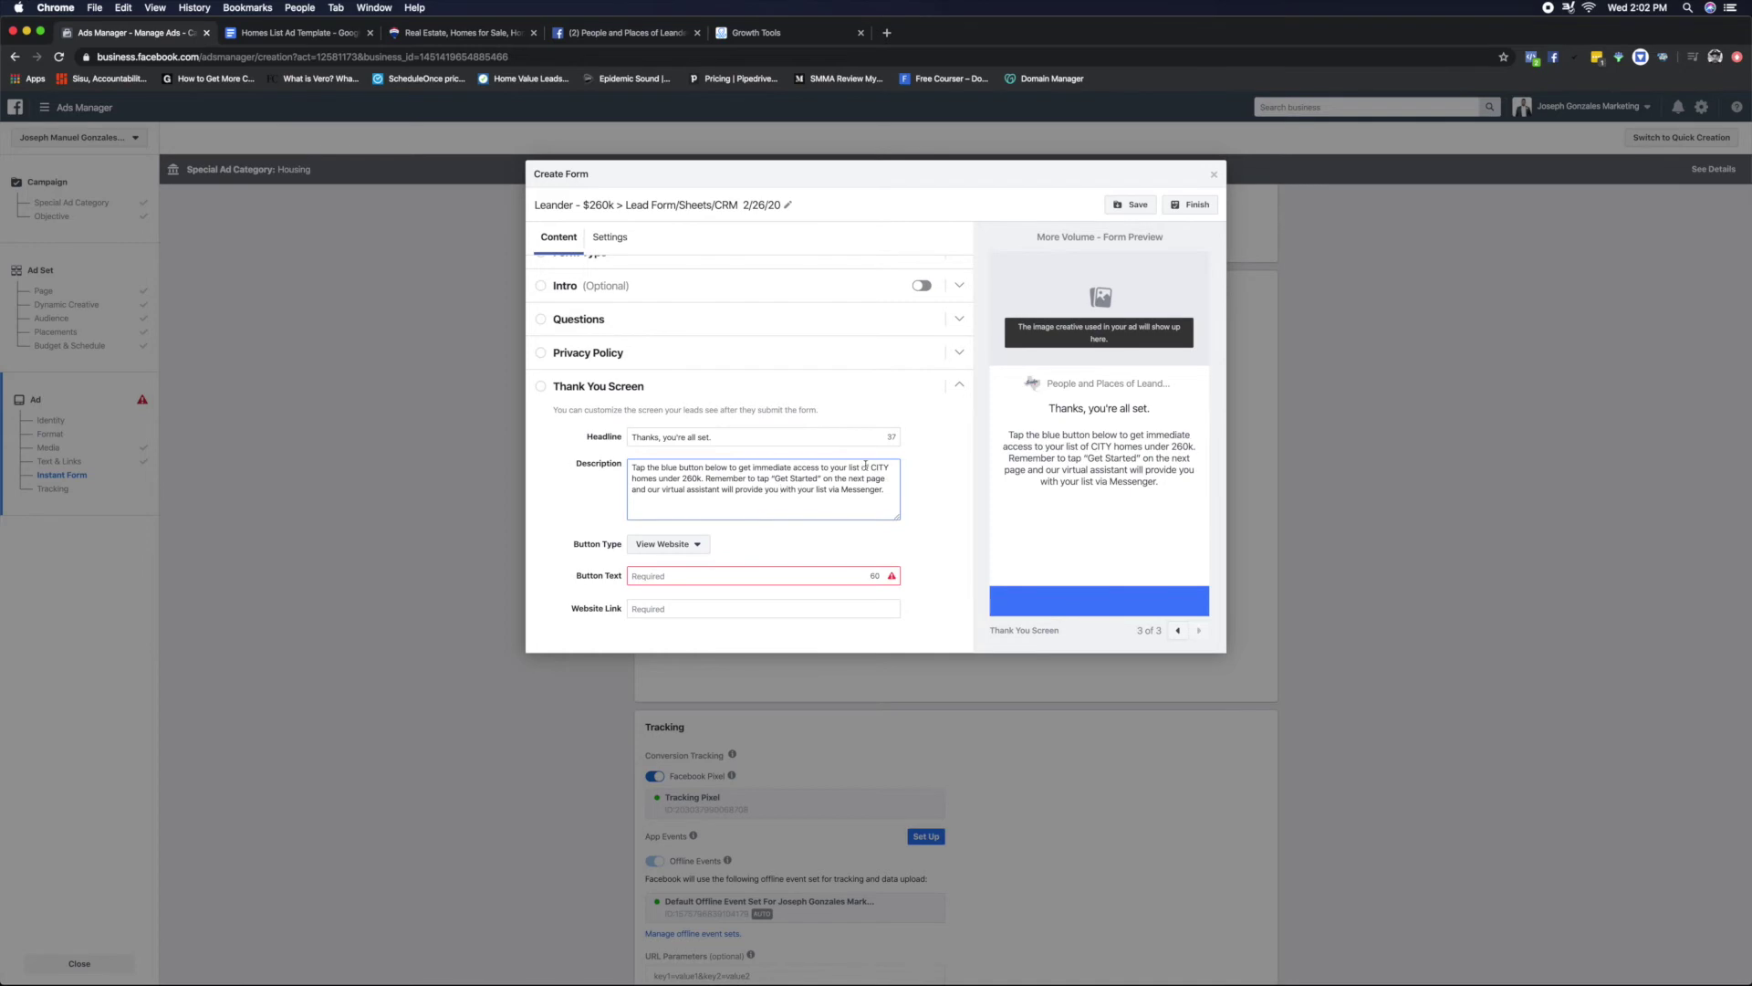
{"action": "double_click", "coordinate": [874, 468]}
{"action": "type", "text": "Leander"}
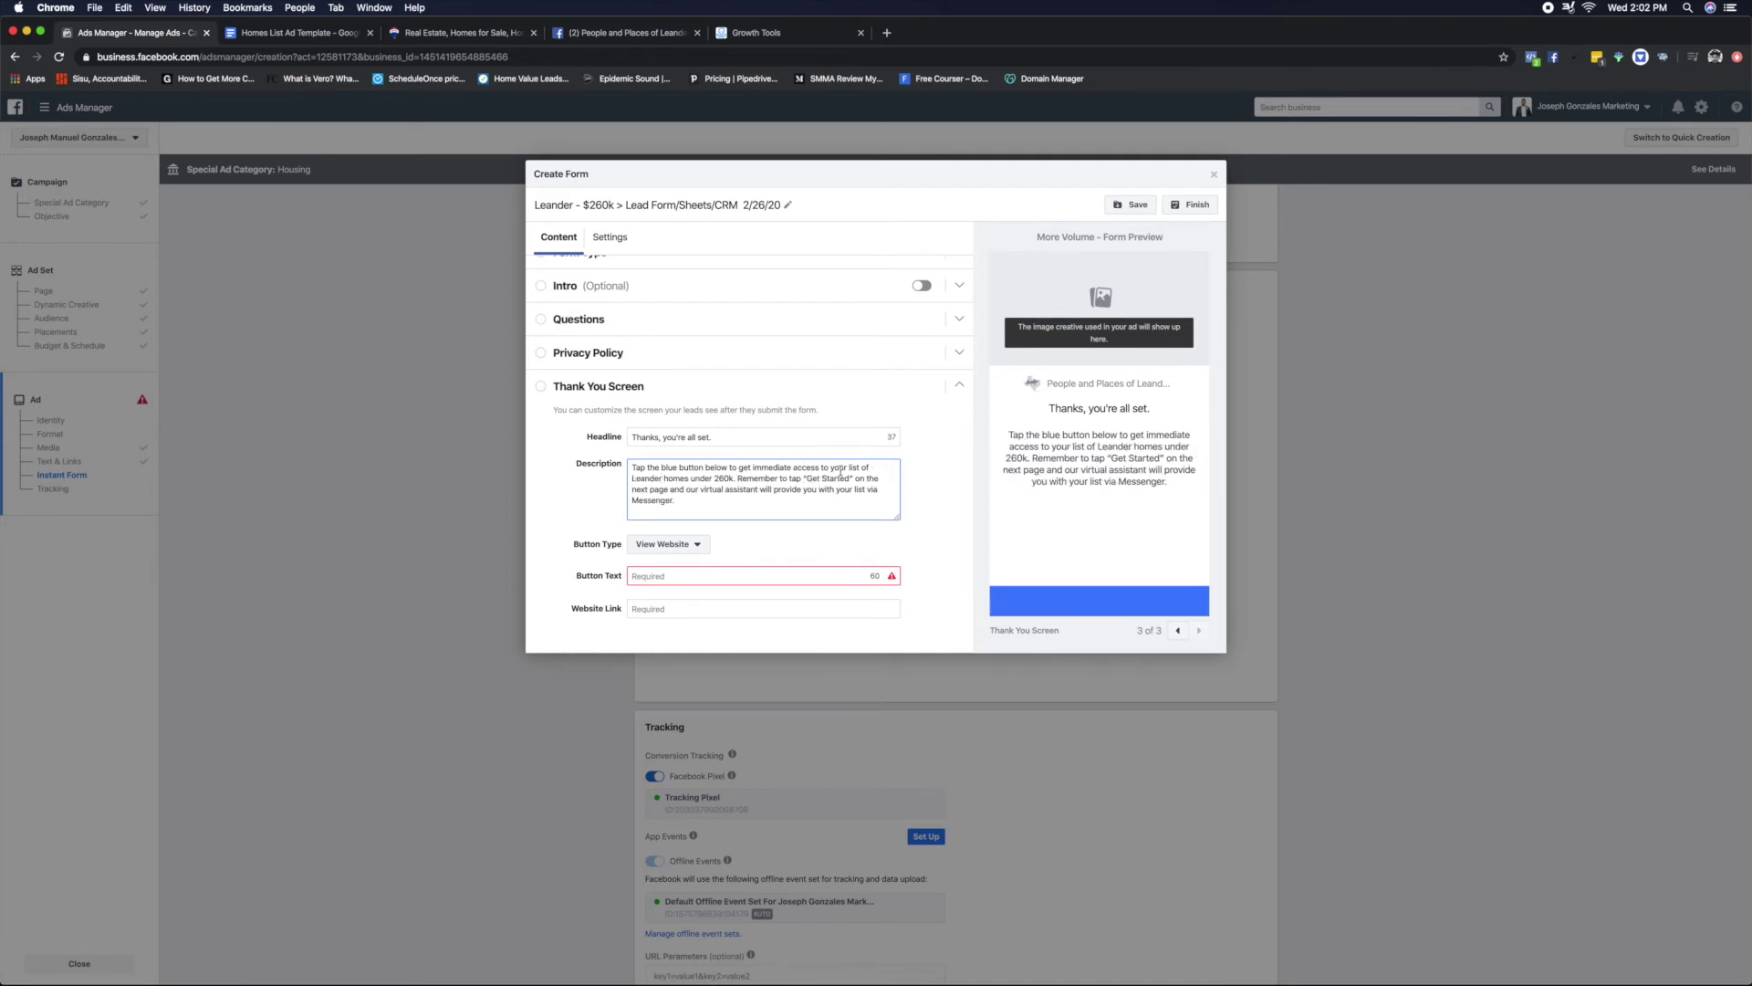
{"action": "left_click", "coordinate": [714, 479]}
{"action": "type", "text": "$"}
- Copy the template document's Lead Form Button Text into the thank-you screen's button text, and replace its XXX placeholder with 260
{"action": "left_click", "coordinate": [666, 576]}
{"action": "left_click", "coordinate": [275, 40]}
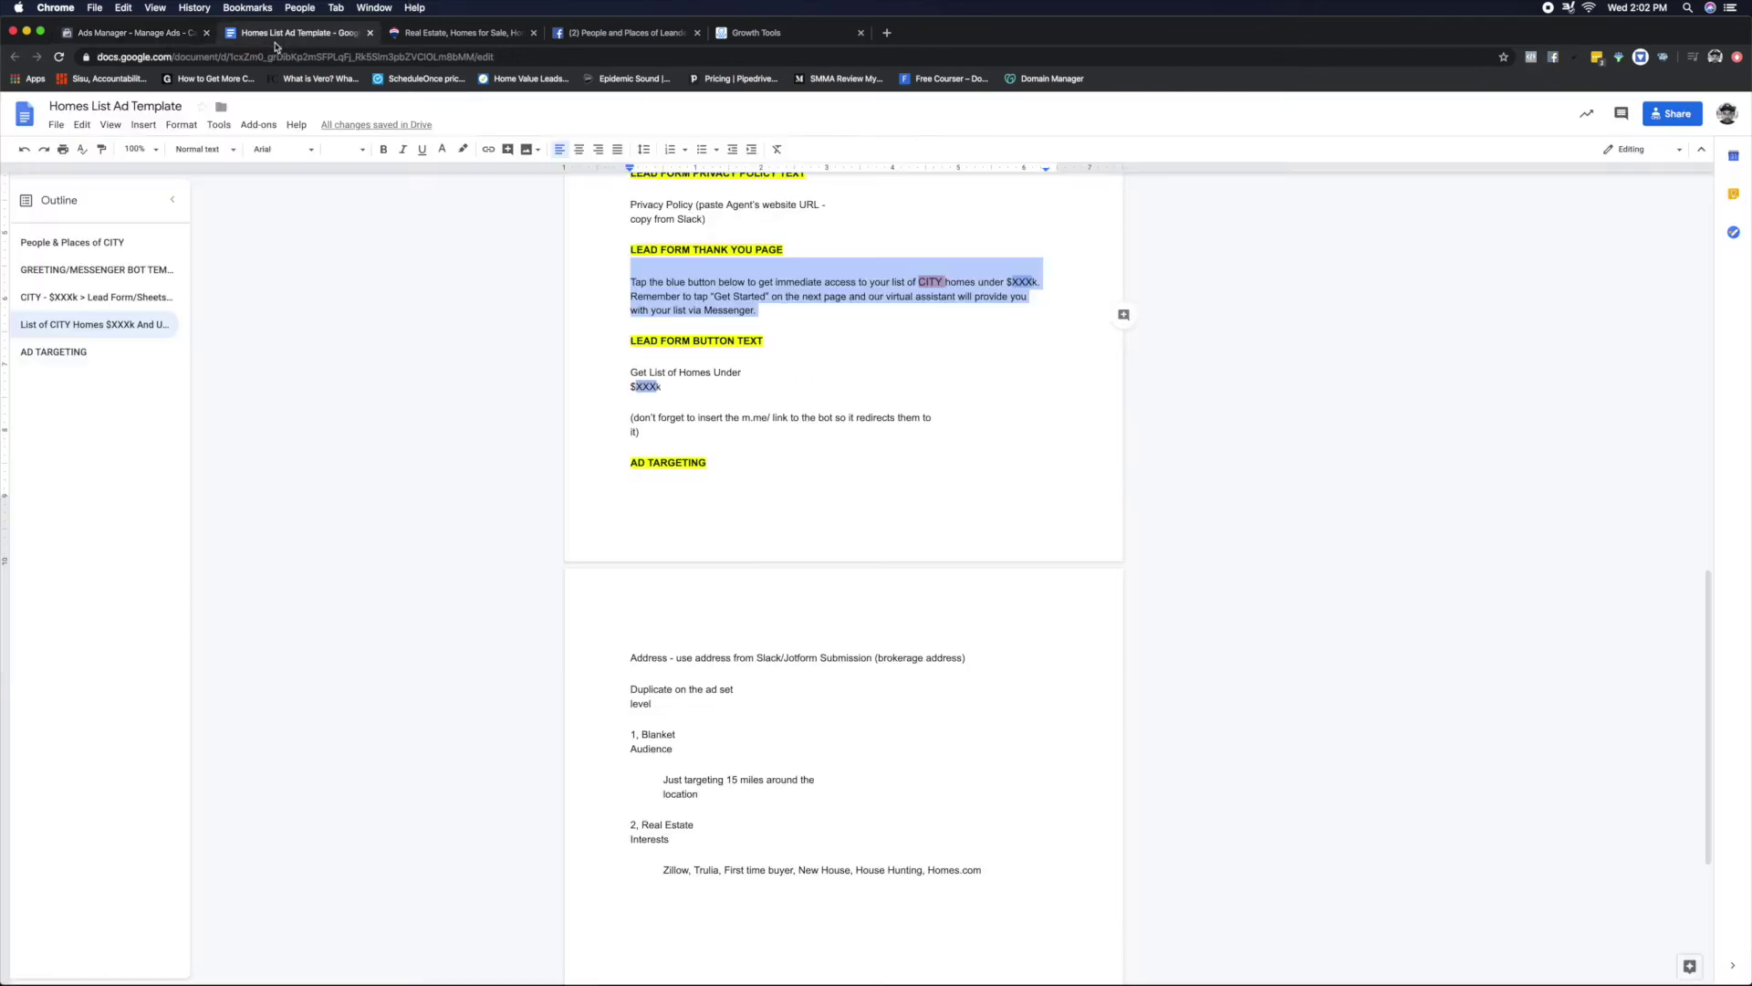
{"action": "left_click", "coordinate": [631, 361]}
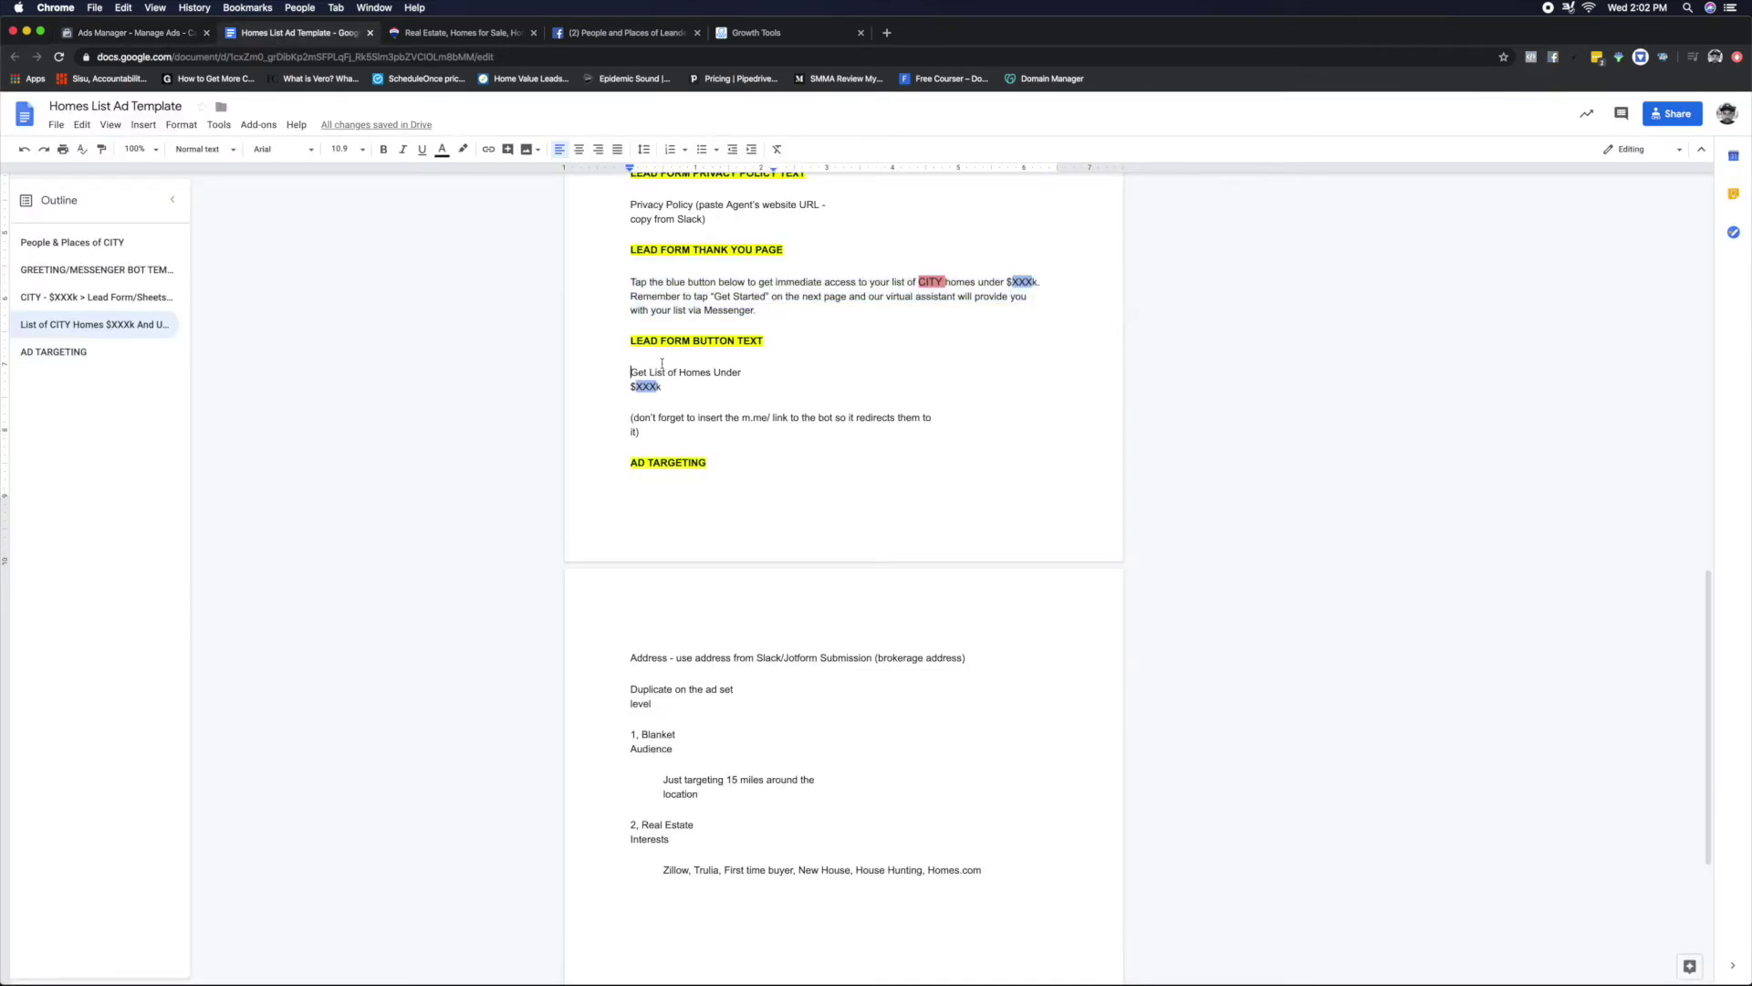
{"action": "left_click_drag", "start_coordinate": [663, 388], "coordinate": [630, 374]}
{"action": "key", "text": "super+c"}
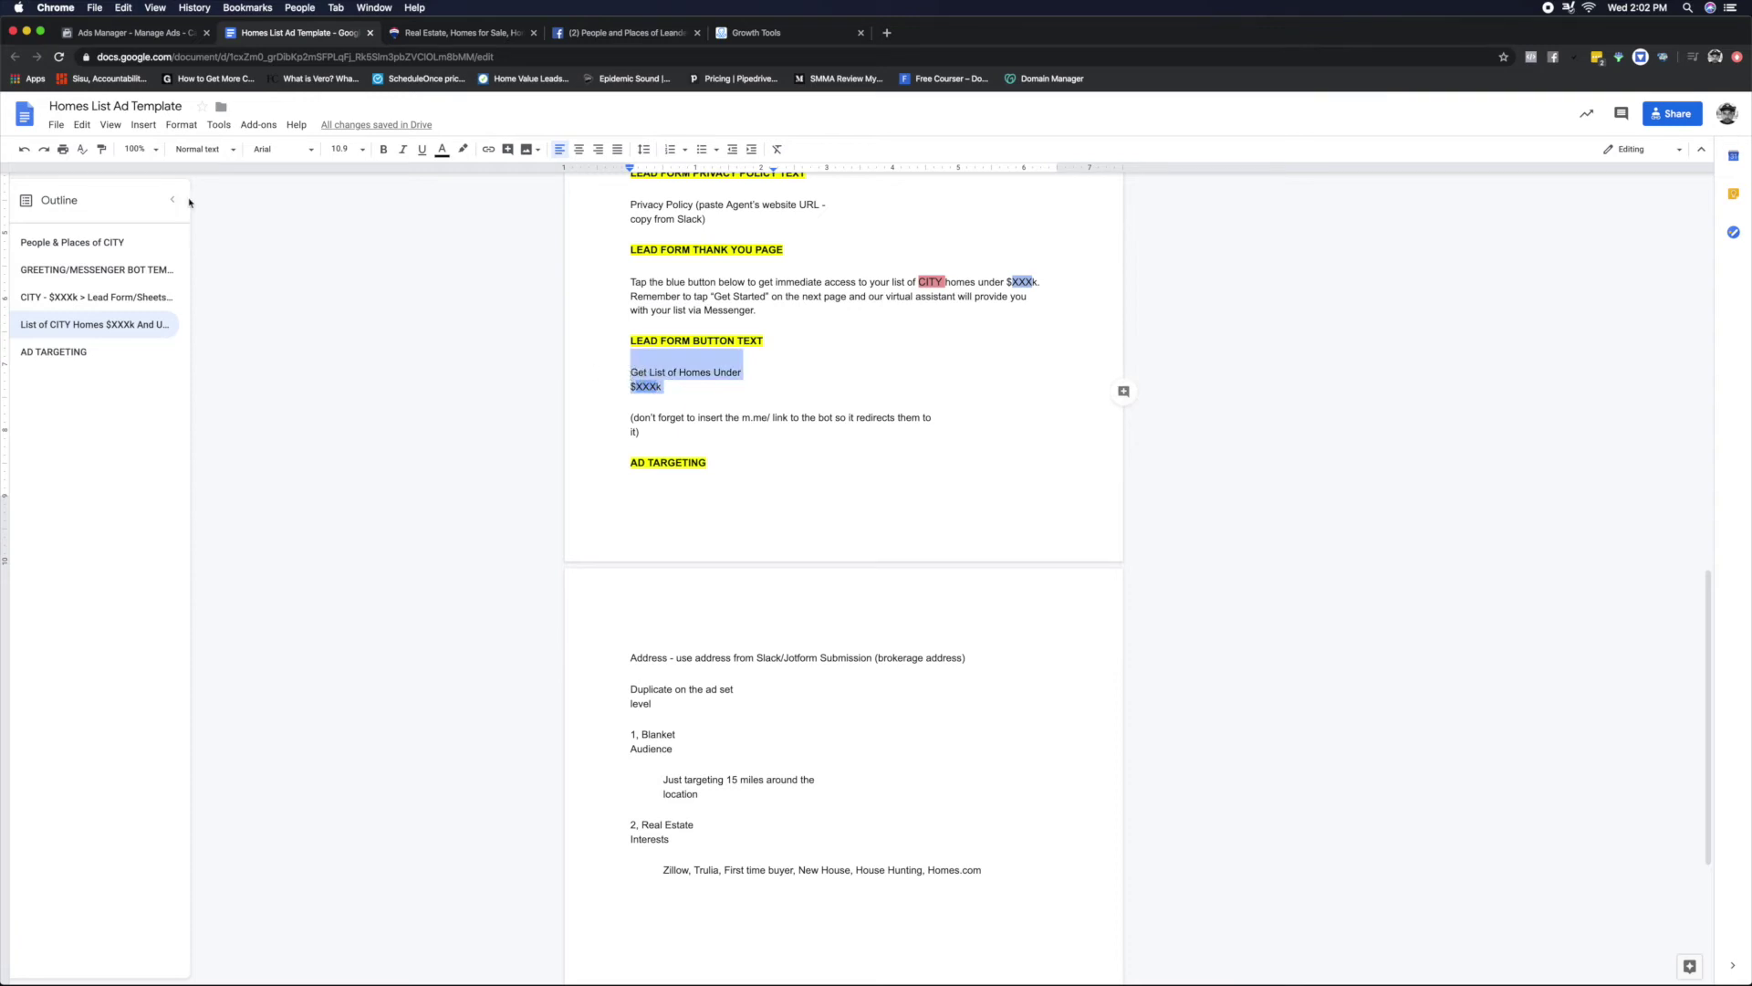
{"action": "left_click", "coordinate": [128, 33]}
{"action": "left_click", "coordinate": [636, 577]}
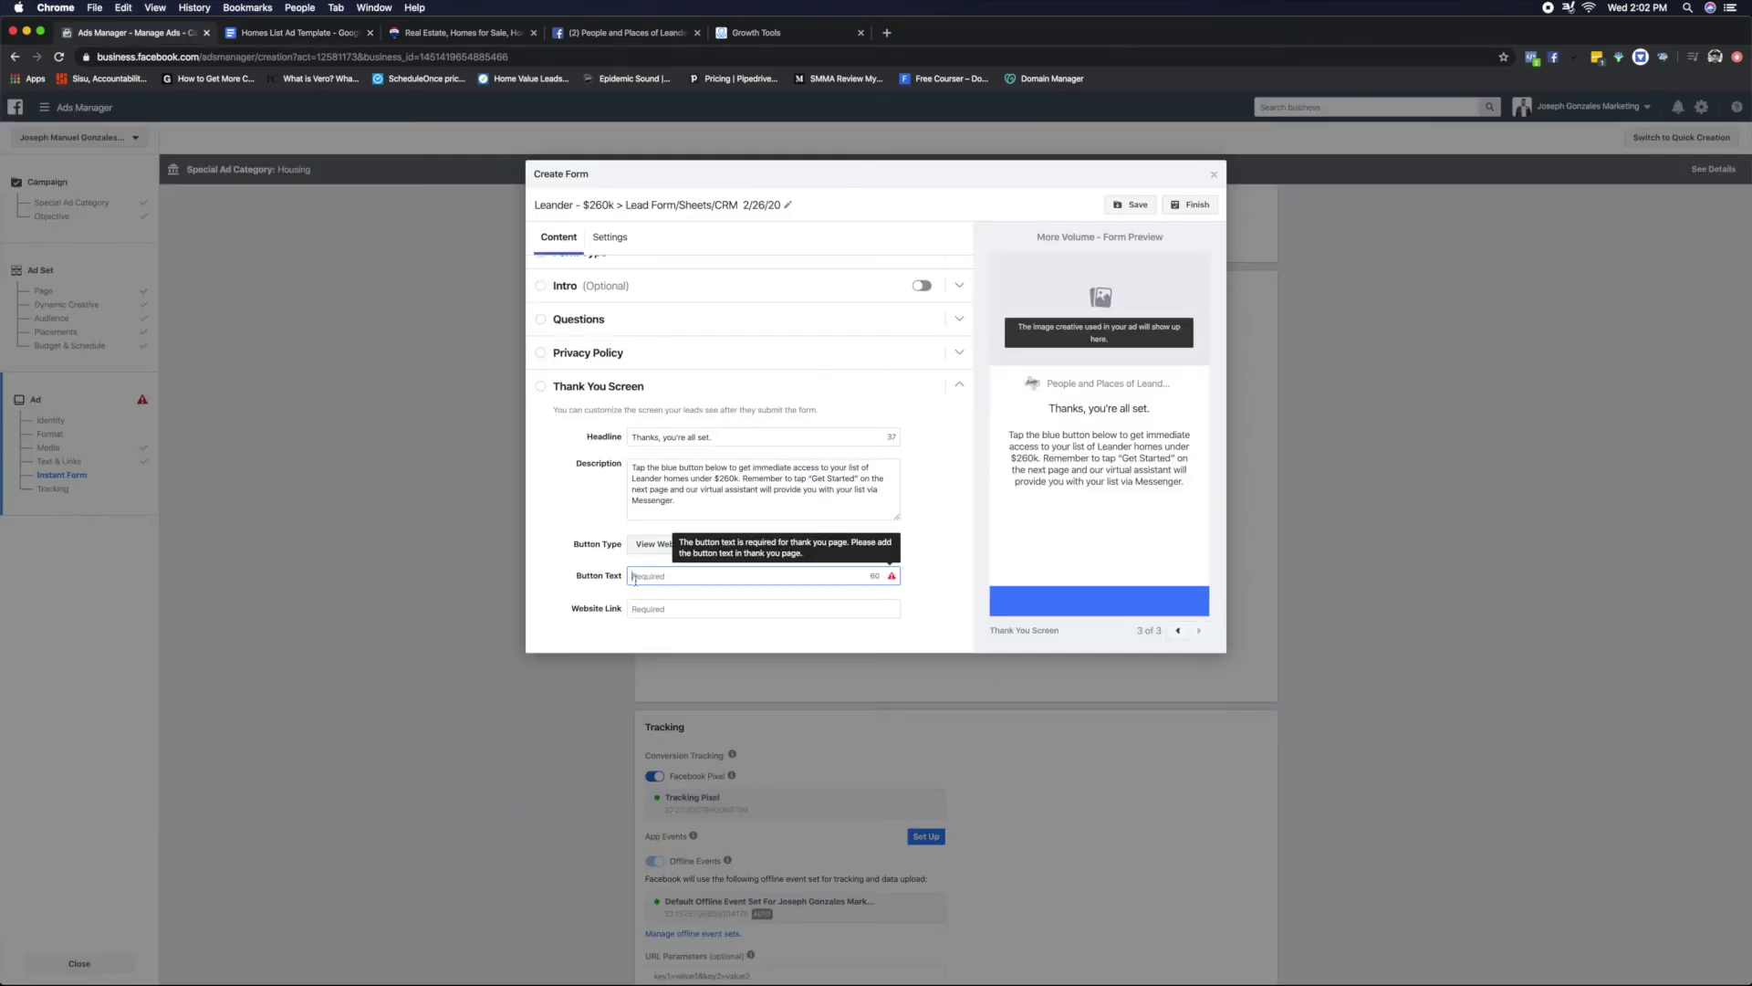
{"action": "key", "text": "super+v"}
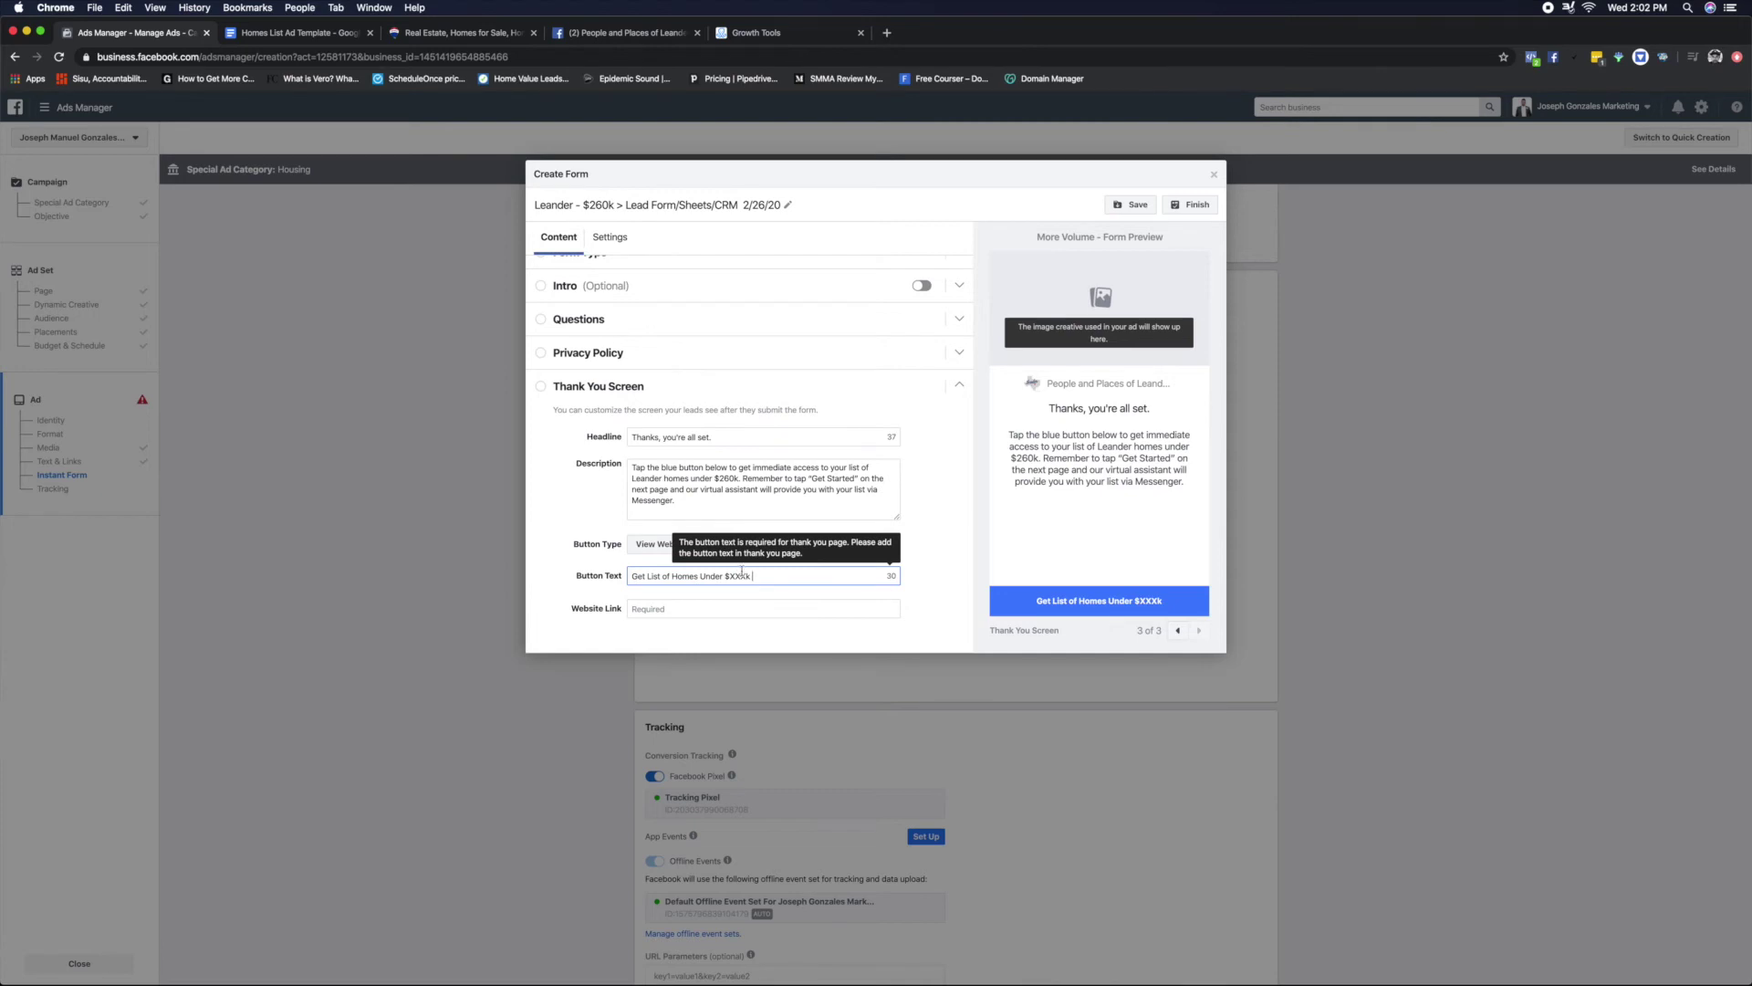
{"action": "left_click_drag", "start_coordinate": [749, 575], "coordinate": [730, 576]}
{"action": "type", "text": "260"}
{"action": "left_click", "coordinate": [801, 551]}
- Copy the Messenger Ref URL from the ManyChat growth tool into the thank-you screen's website link
{"action": "left_click", "coordinate": [647, 606]}
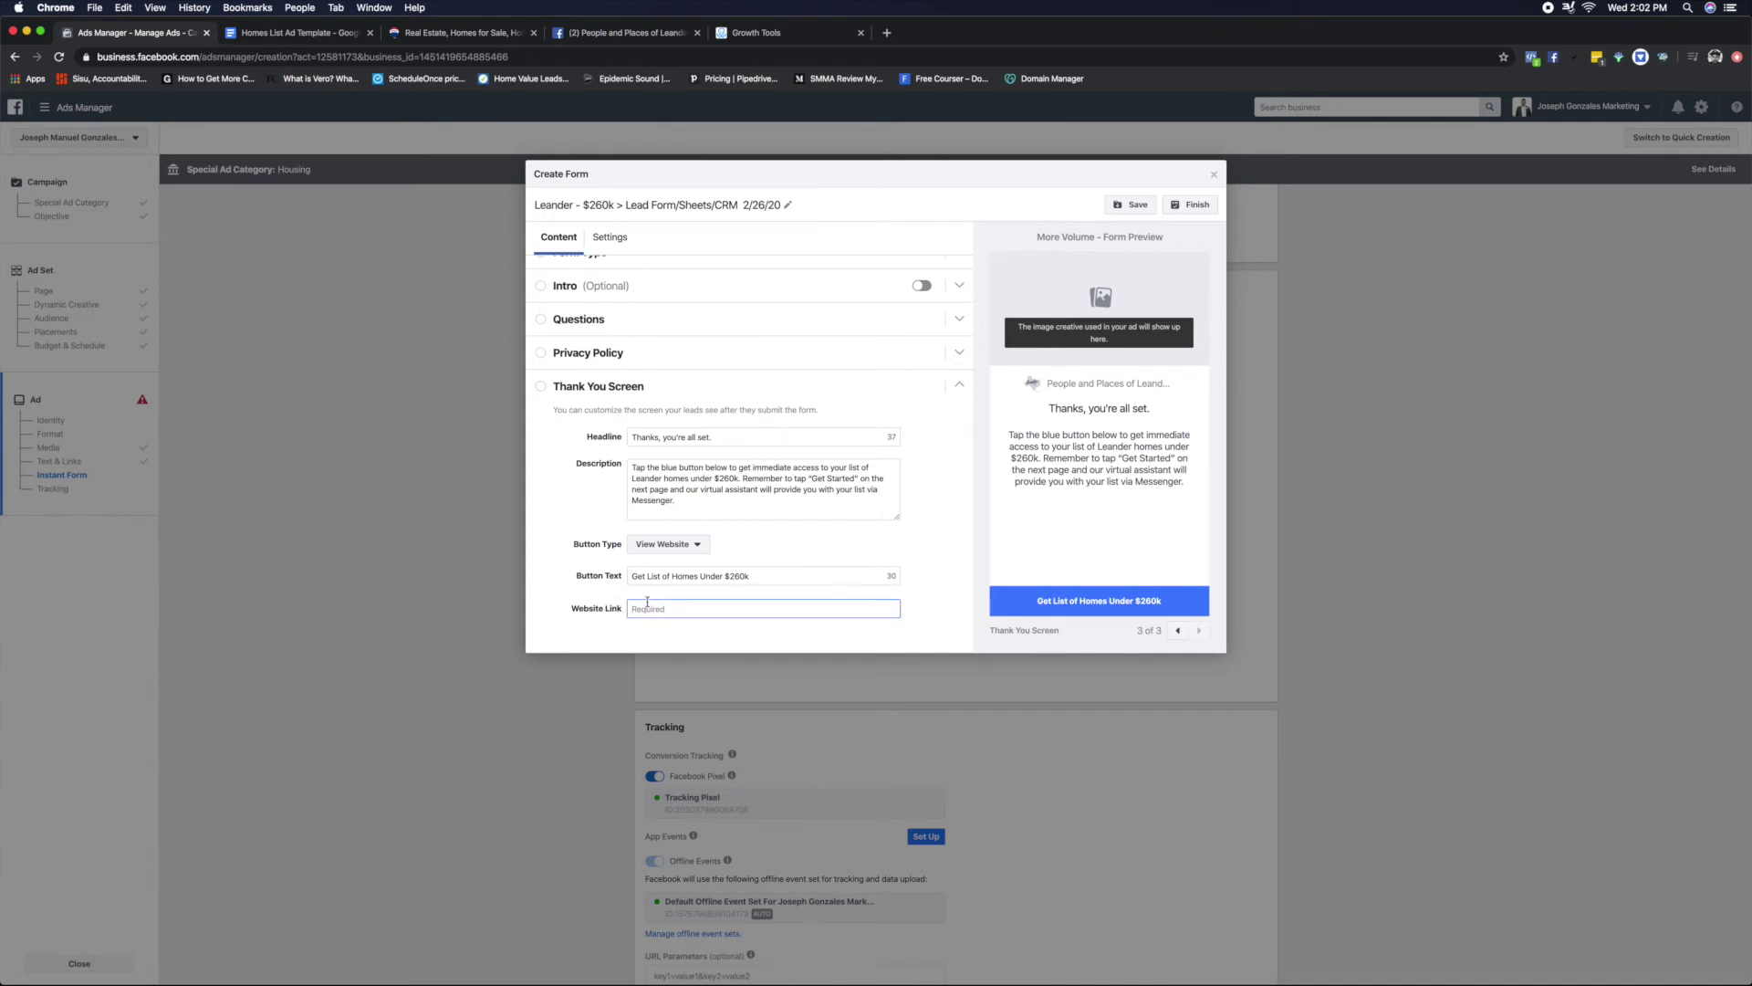
{"action": "left_click", "coordinate": [770, 34]}
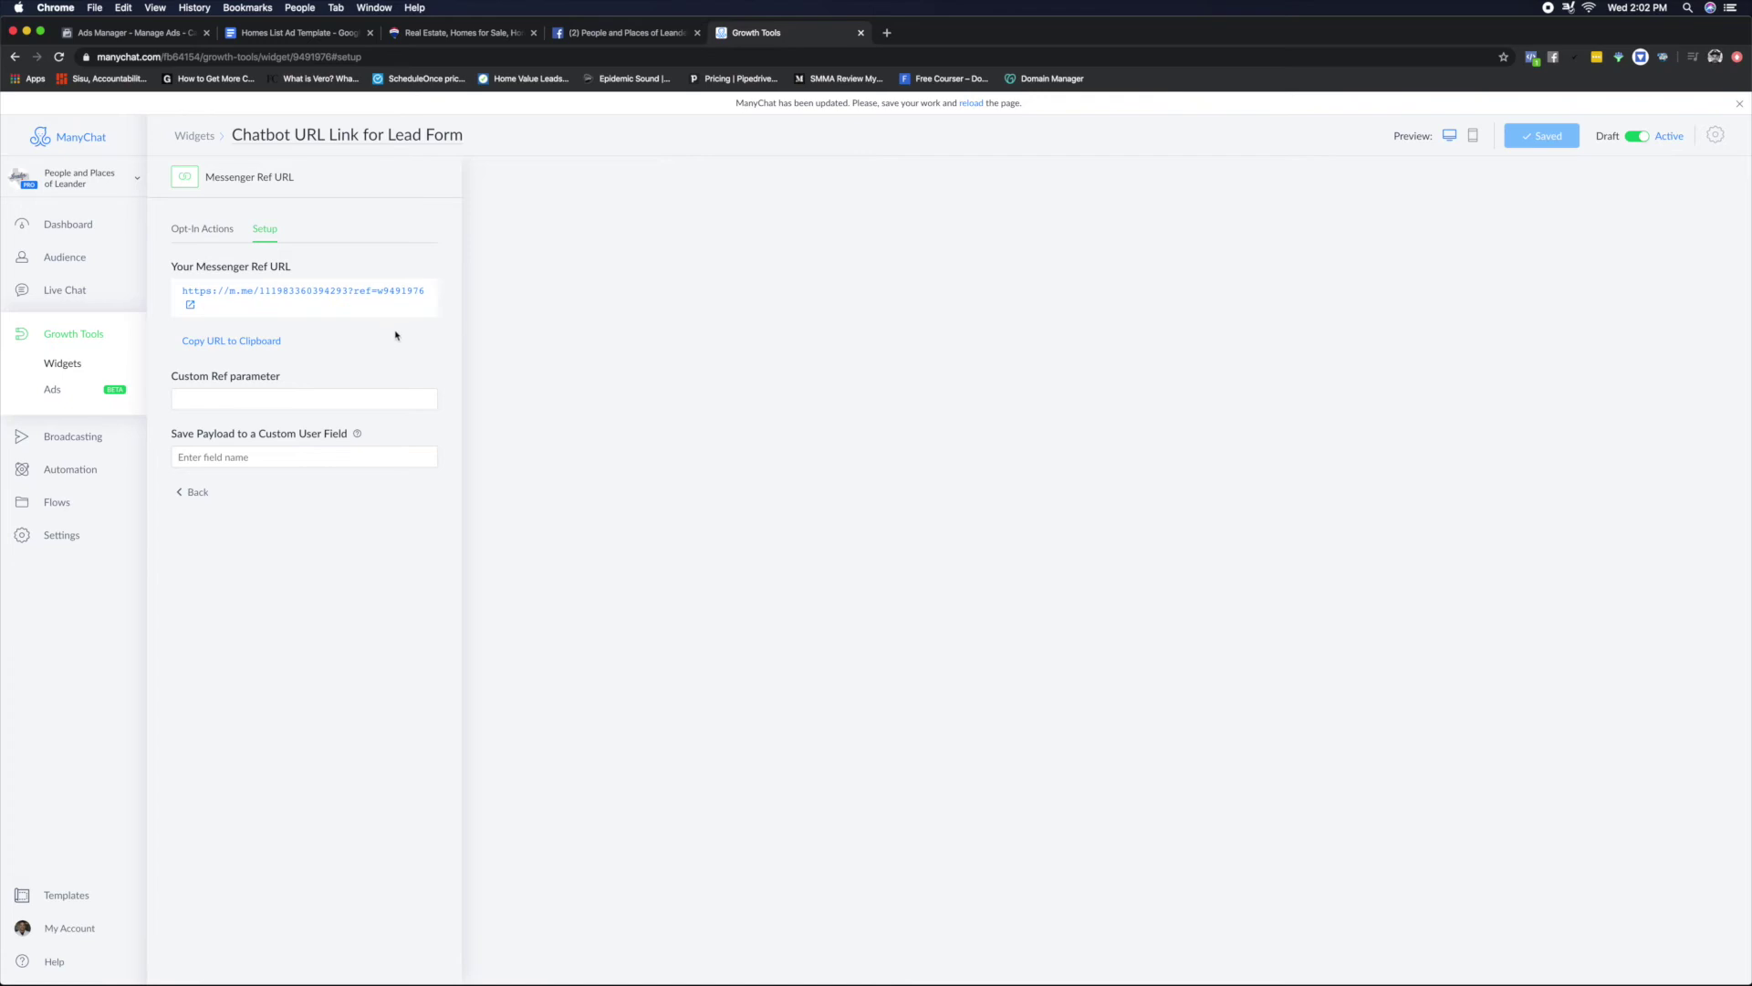
{"action": "left_click", "coordinate": [222, 341]}
{"action": "left_click", "coordinate": [149, 35]}
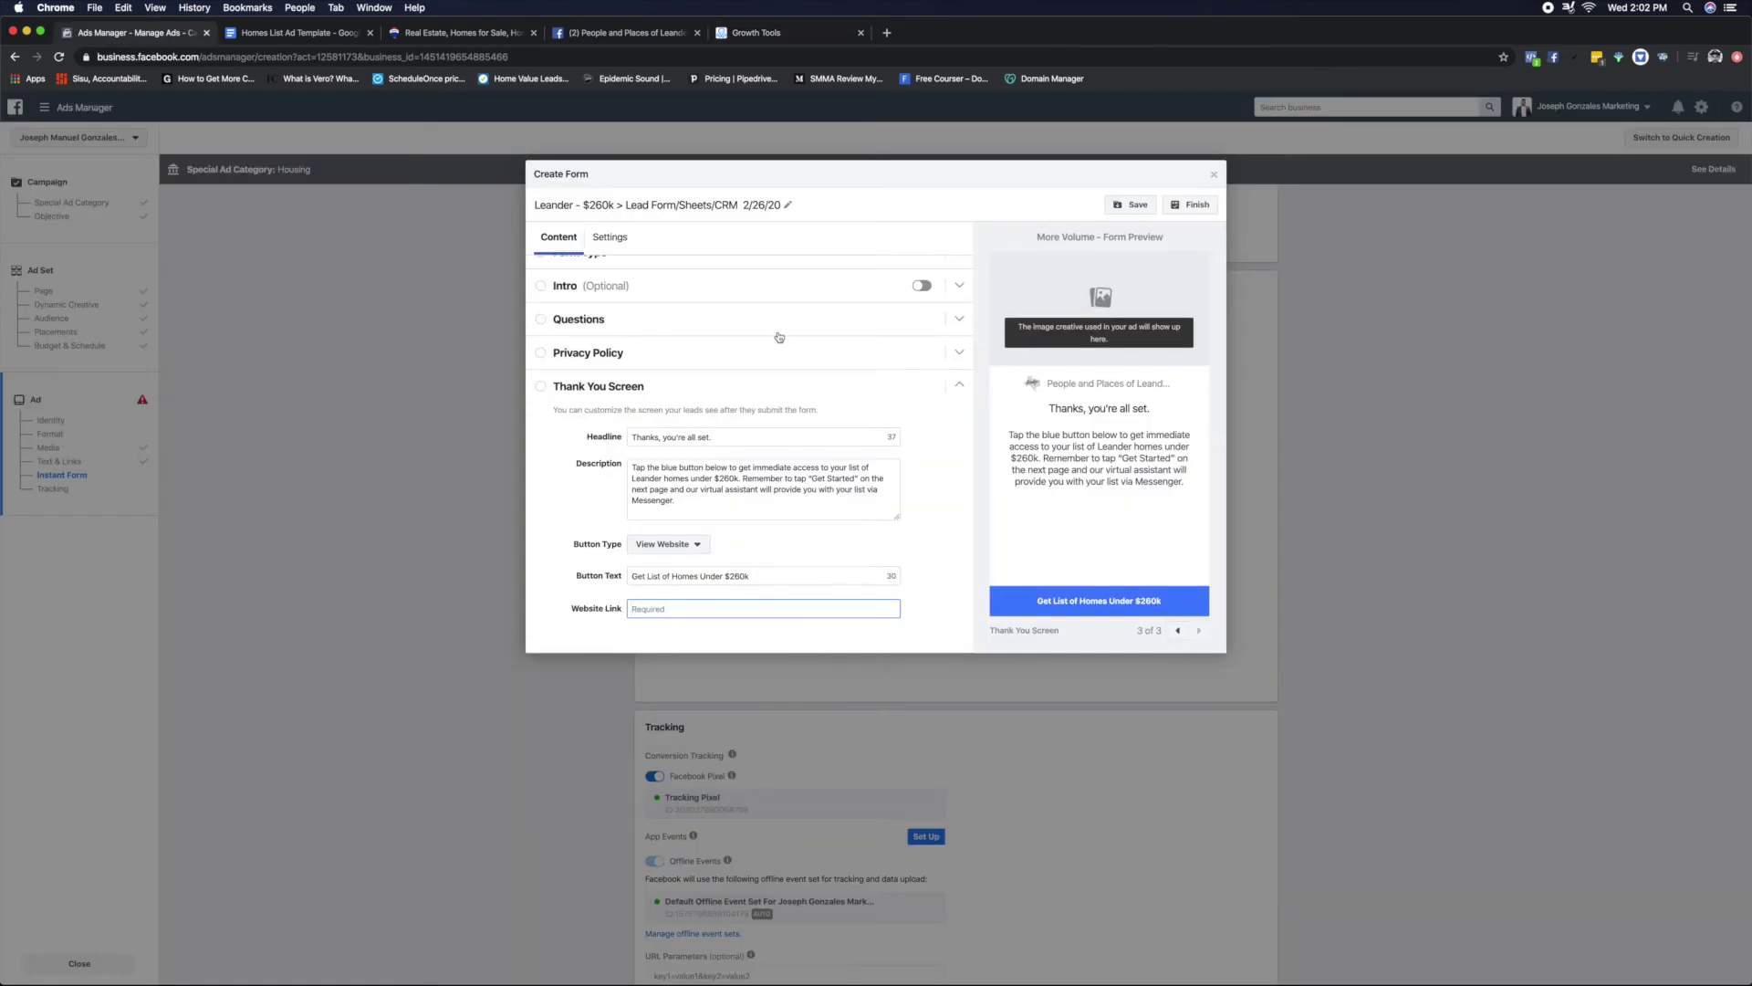
{"action": "key", "text": "super+v"}
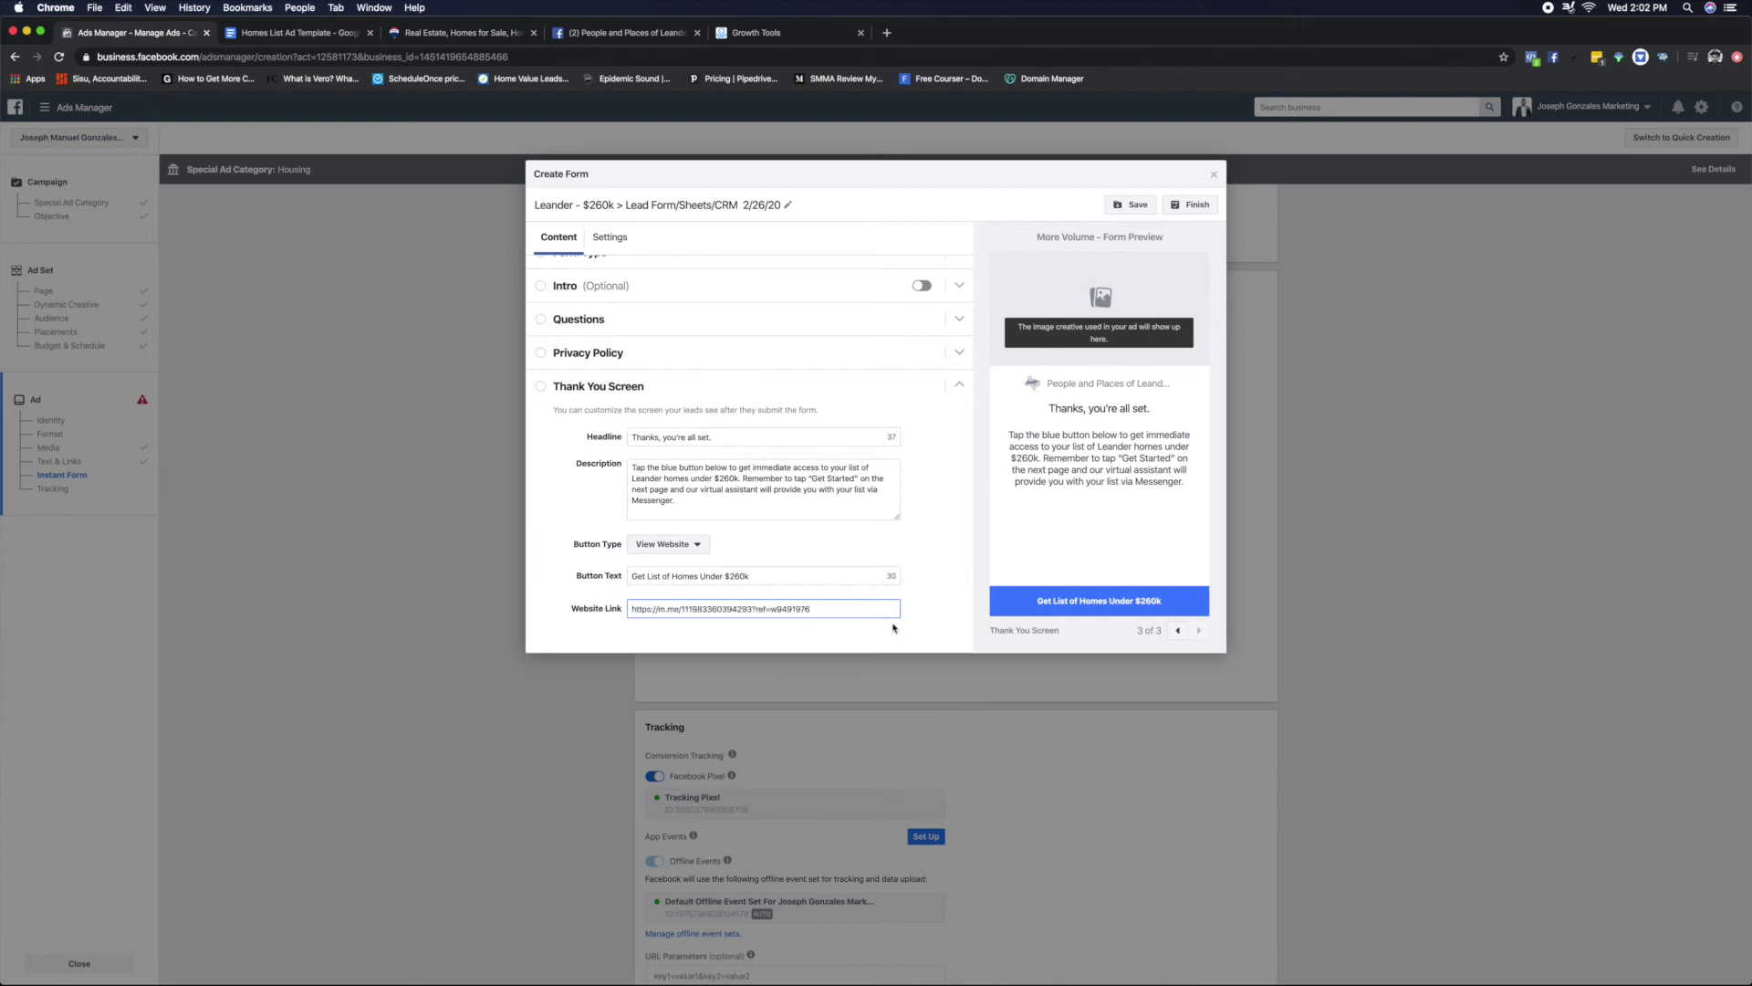